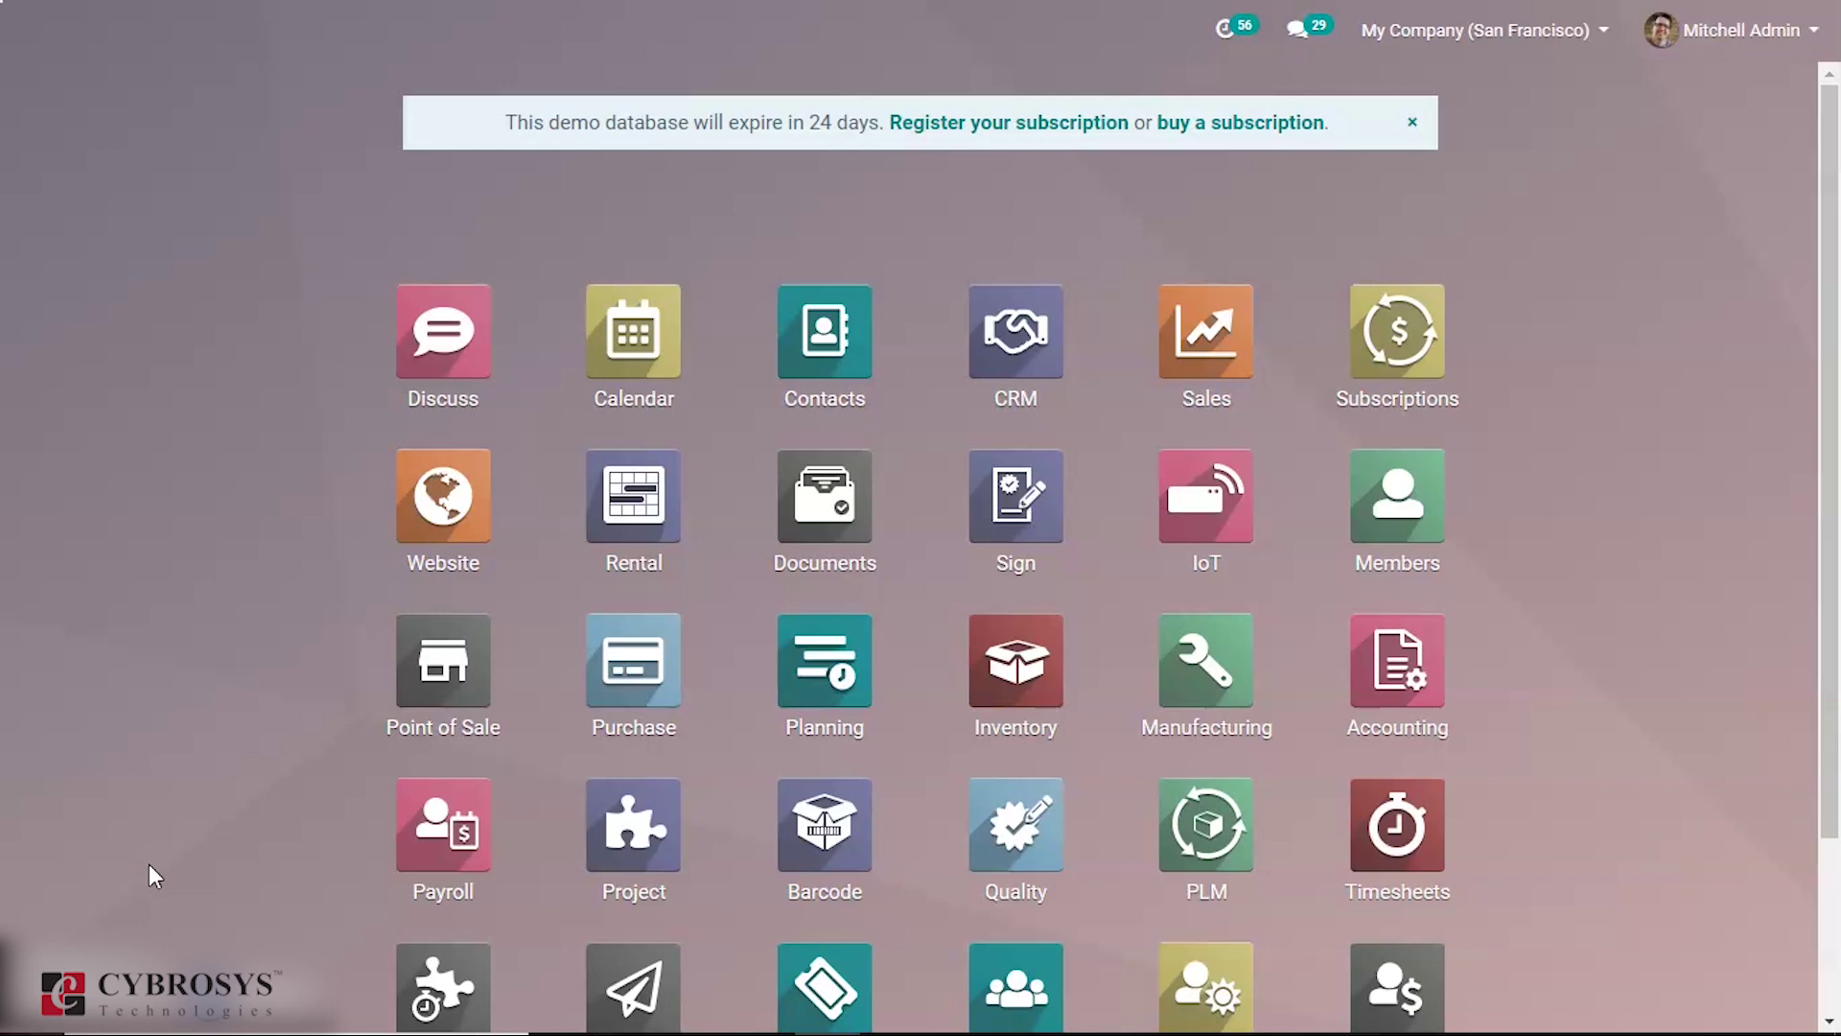
Step: Begin an app search on the Odoo home screen, entering 'm'
{"action": "left_click", "coordinate": [59, 961]}
Step: In Members > Configuration > Membership Products, create a product named 'Magazine membership'
{"action": "type", "text": "me"}
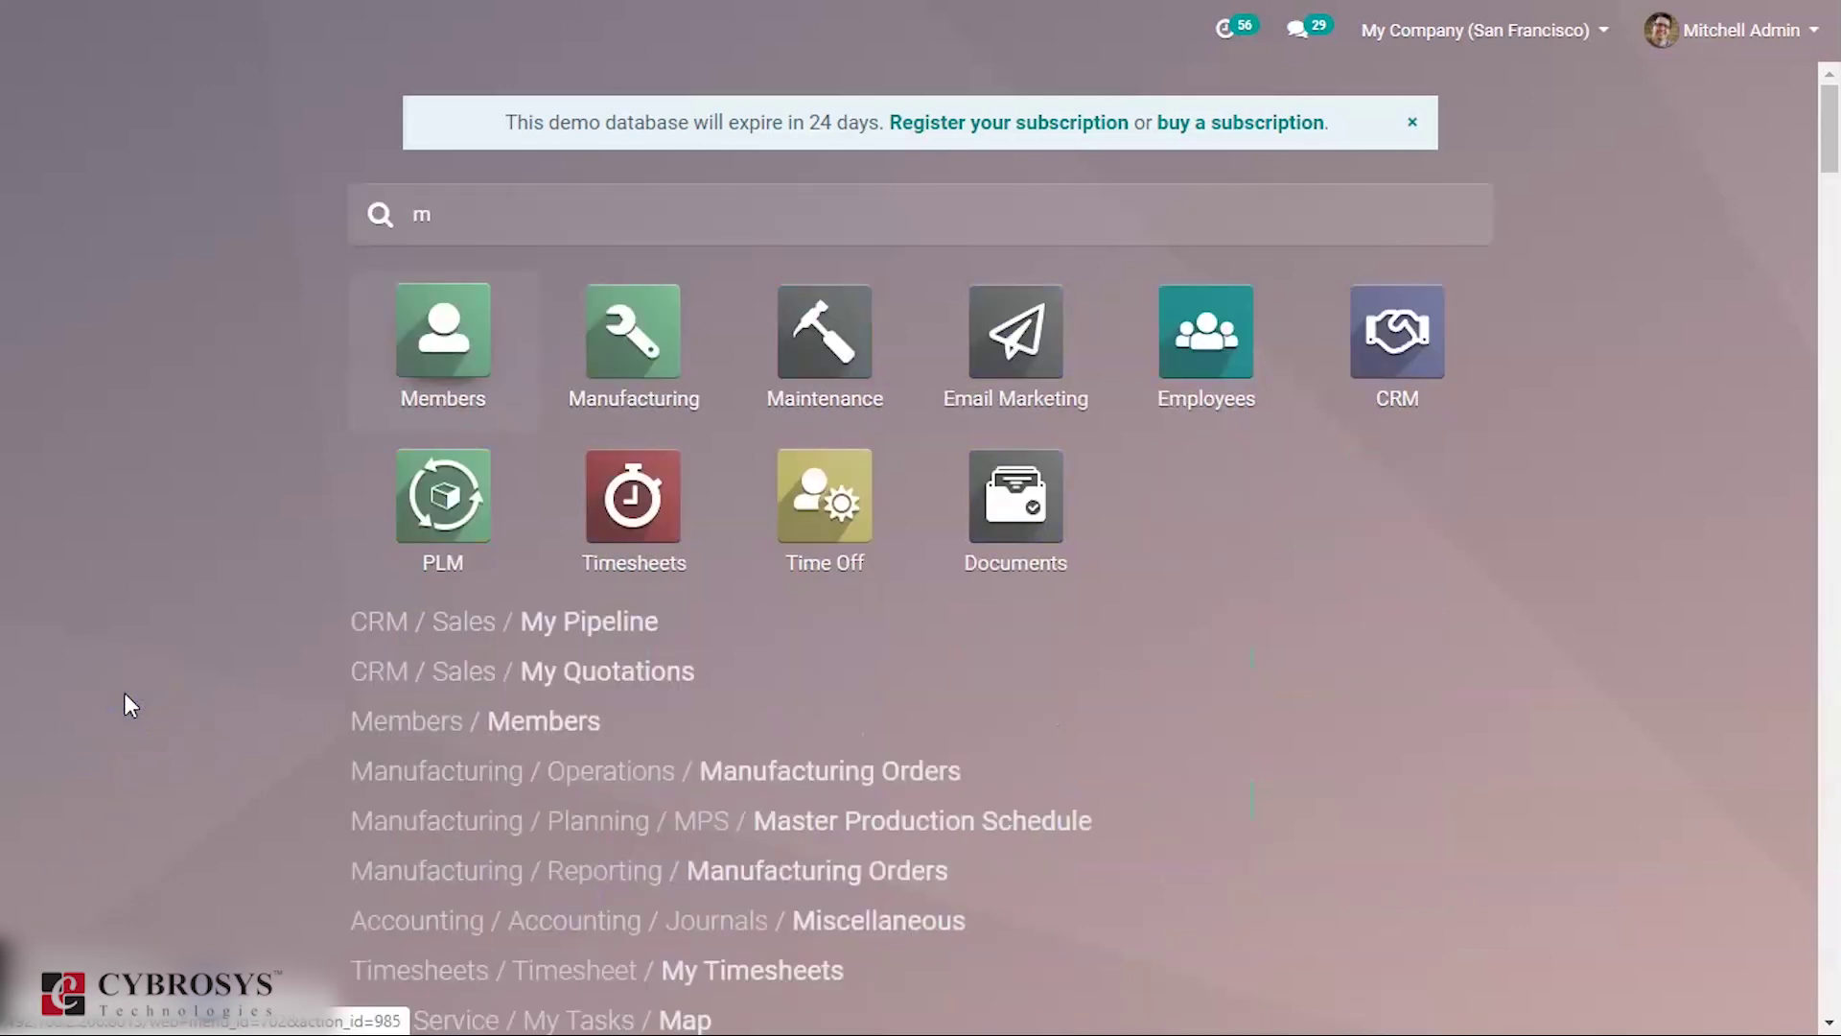
{"action": "left_click", "coordinate": [388, 419]}
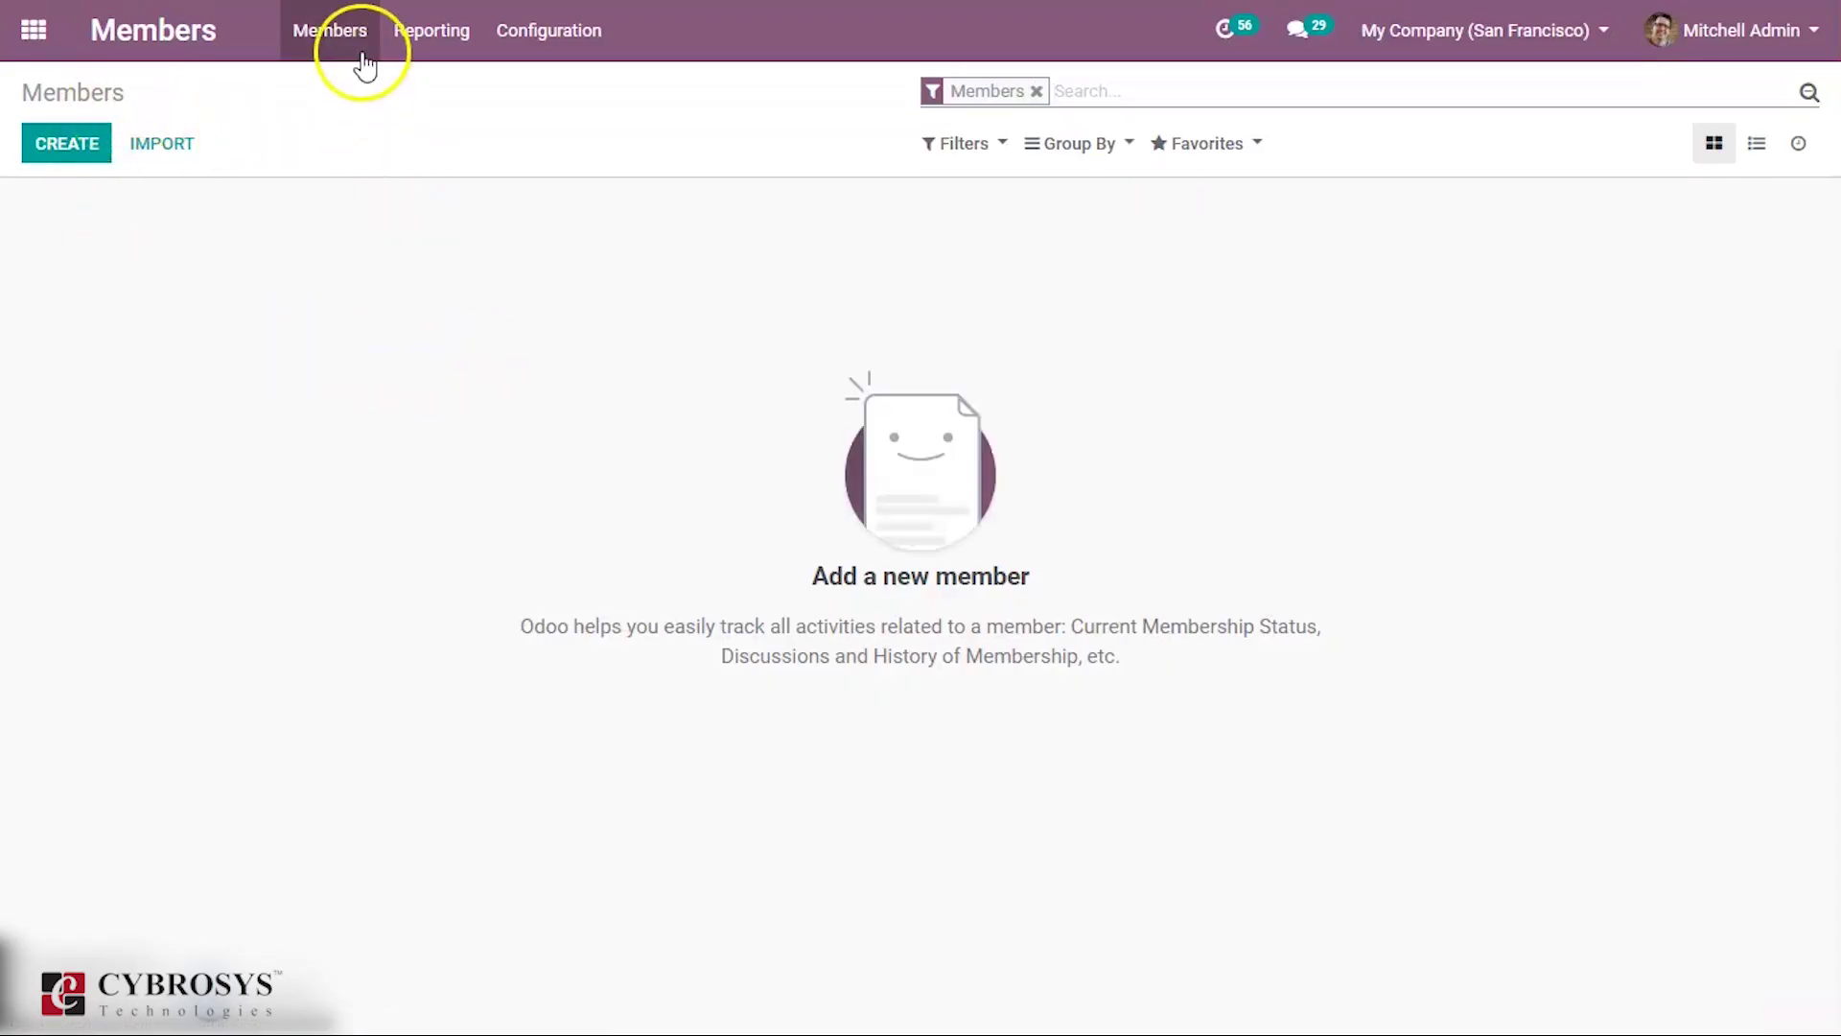
{"action": "left_click", "coordinate": [549, 30]}
{"action": "left_click", "coordinate": [527, 94]}
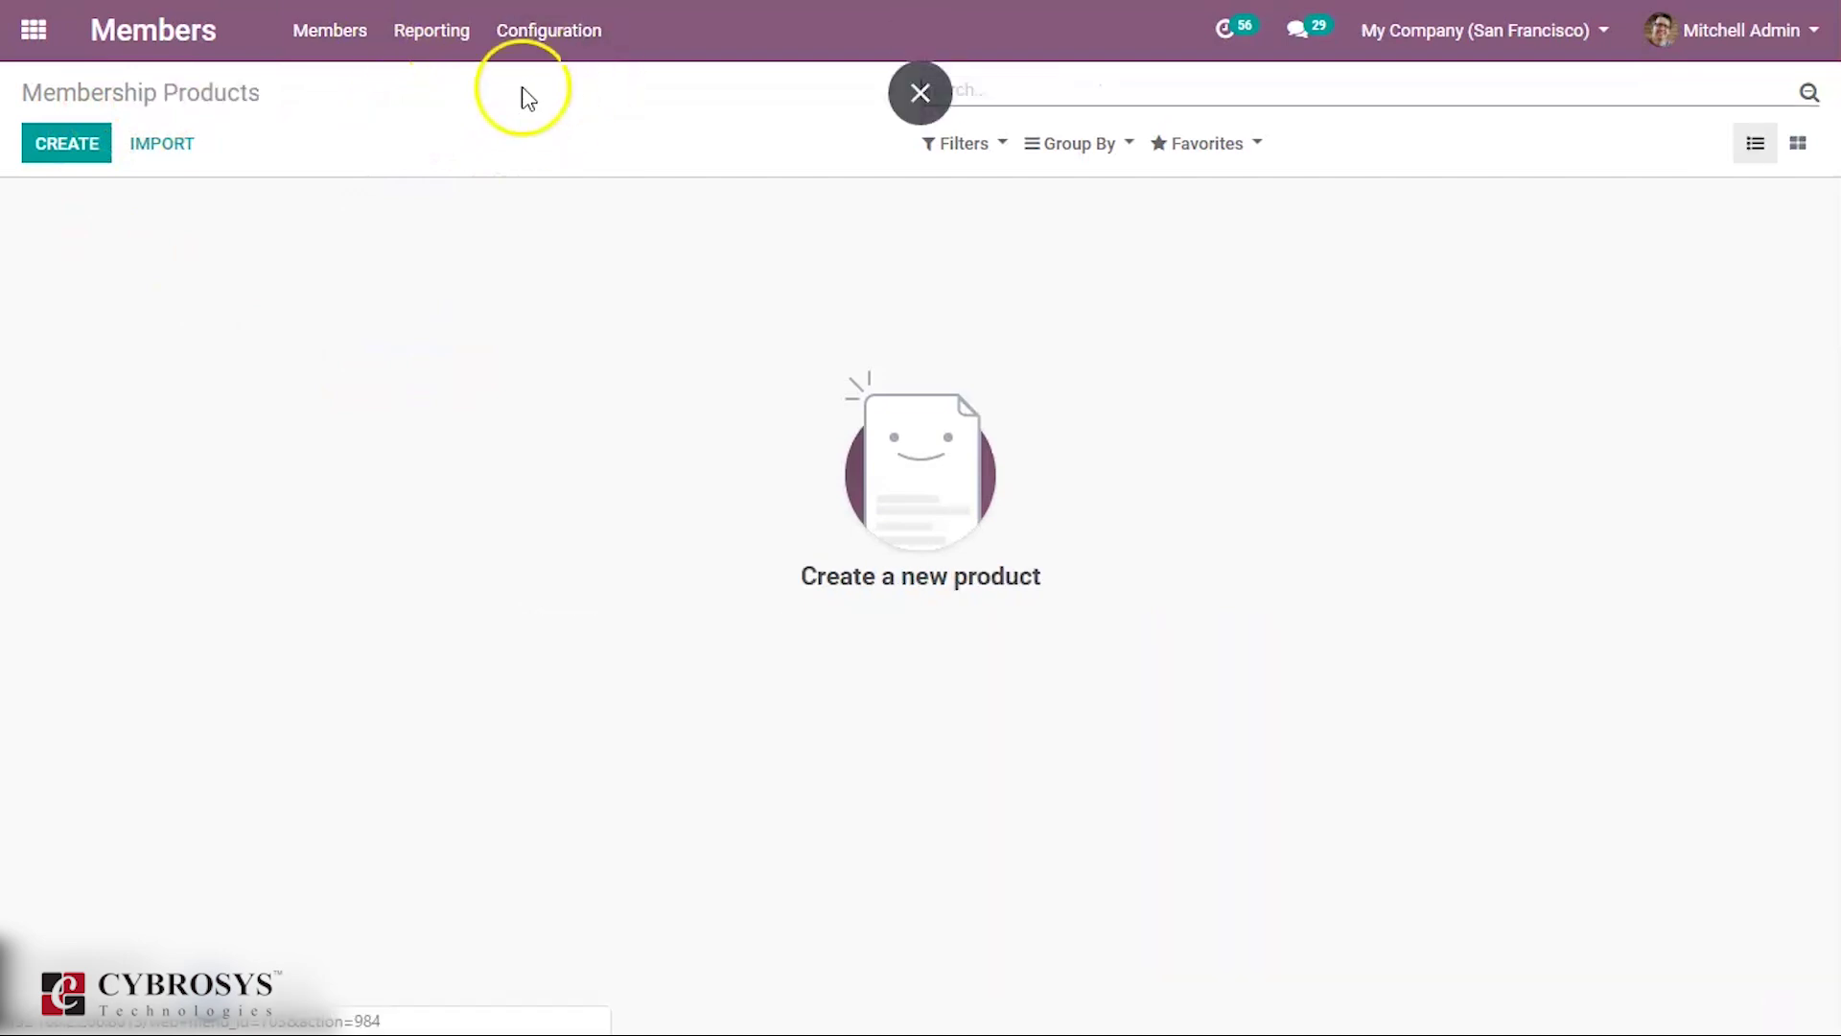
{"action": "left_click", "coordinate": [73, 150]}
{"action": "left_click", "coordinate": [347, 282]}
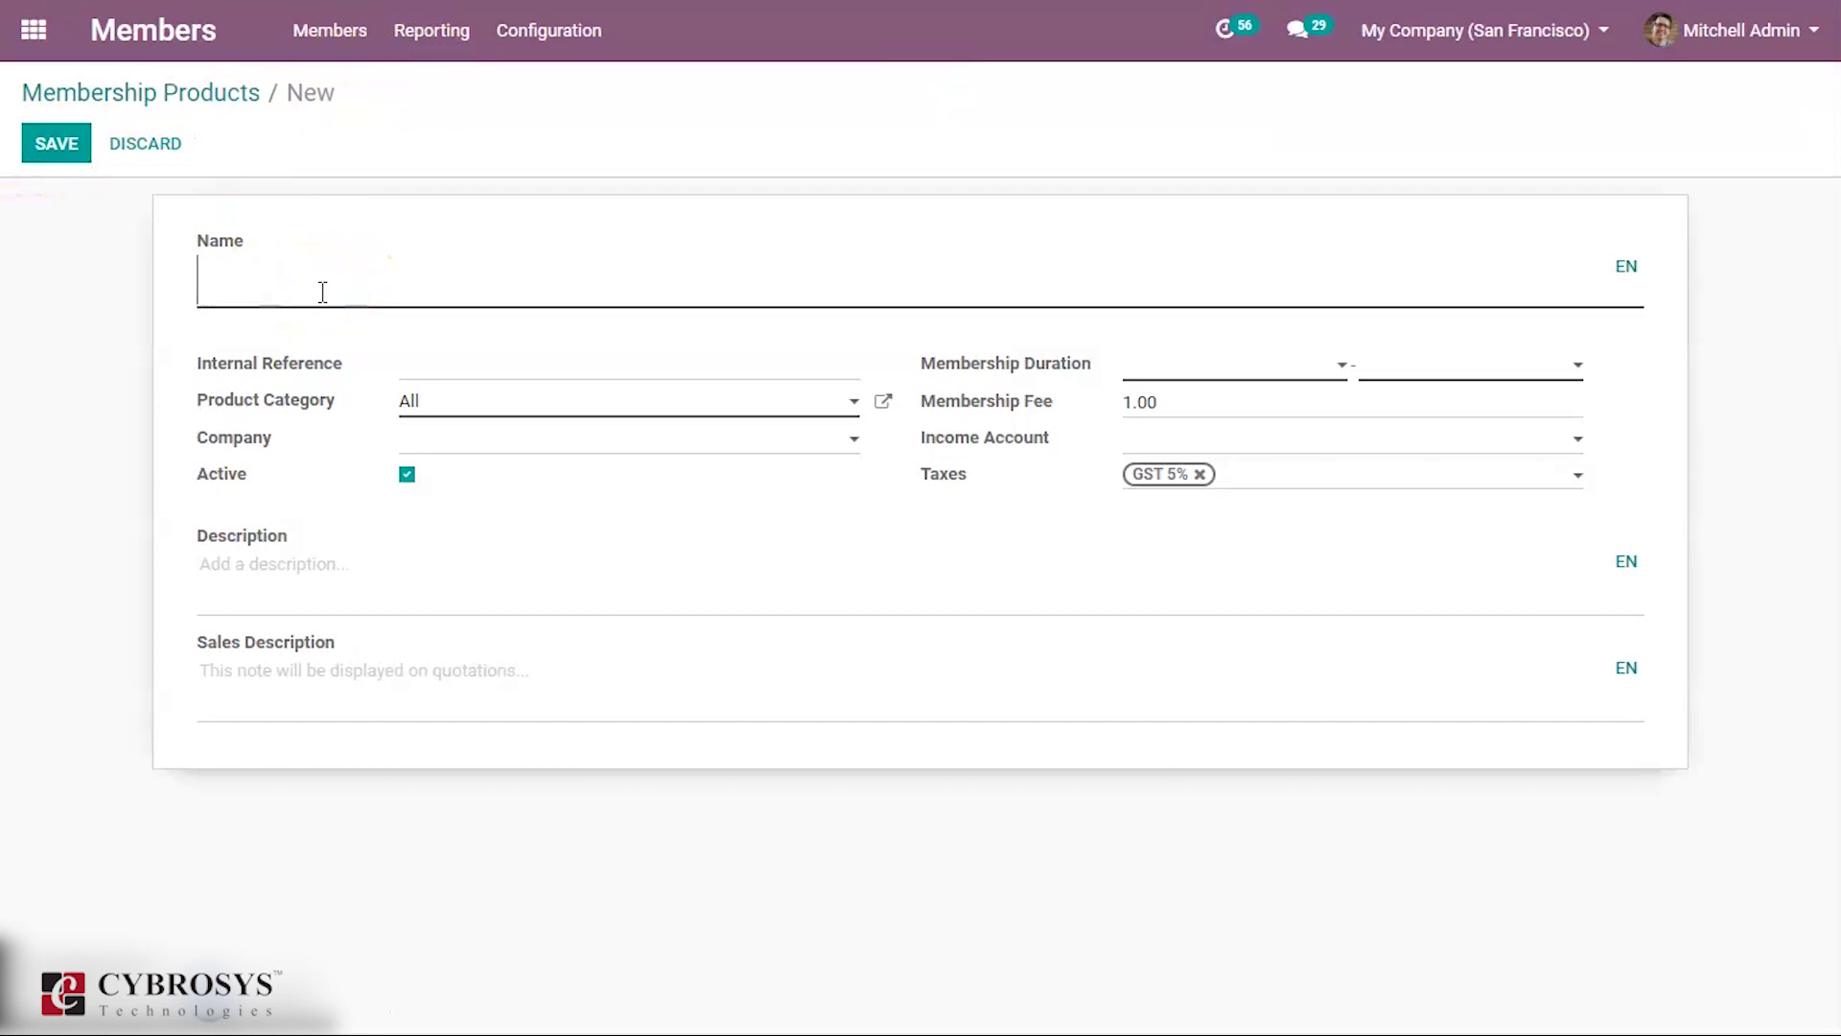
{"action": "left_click", "coordinate": [324, 290]}
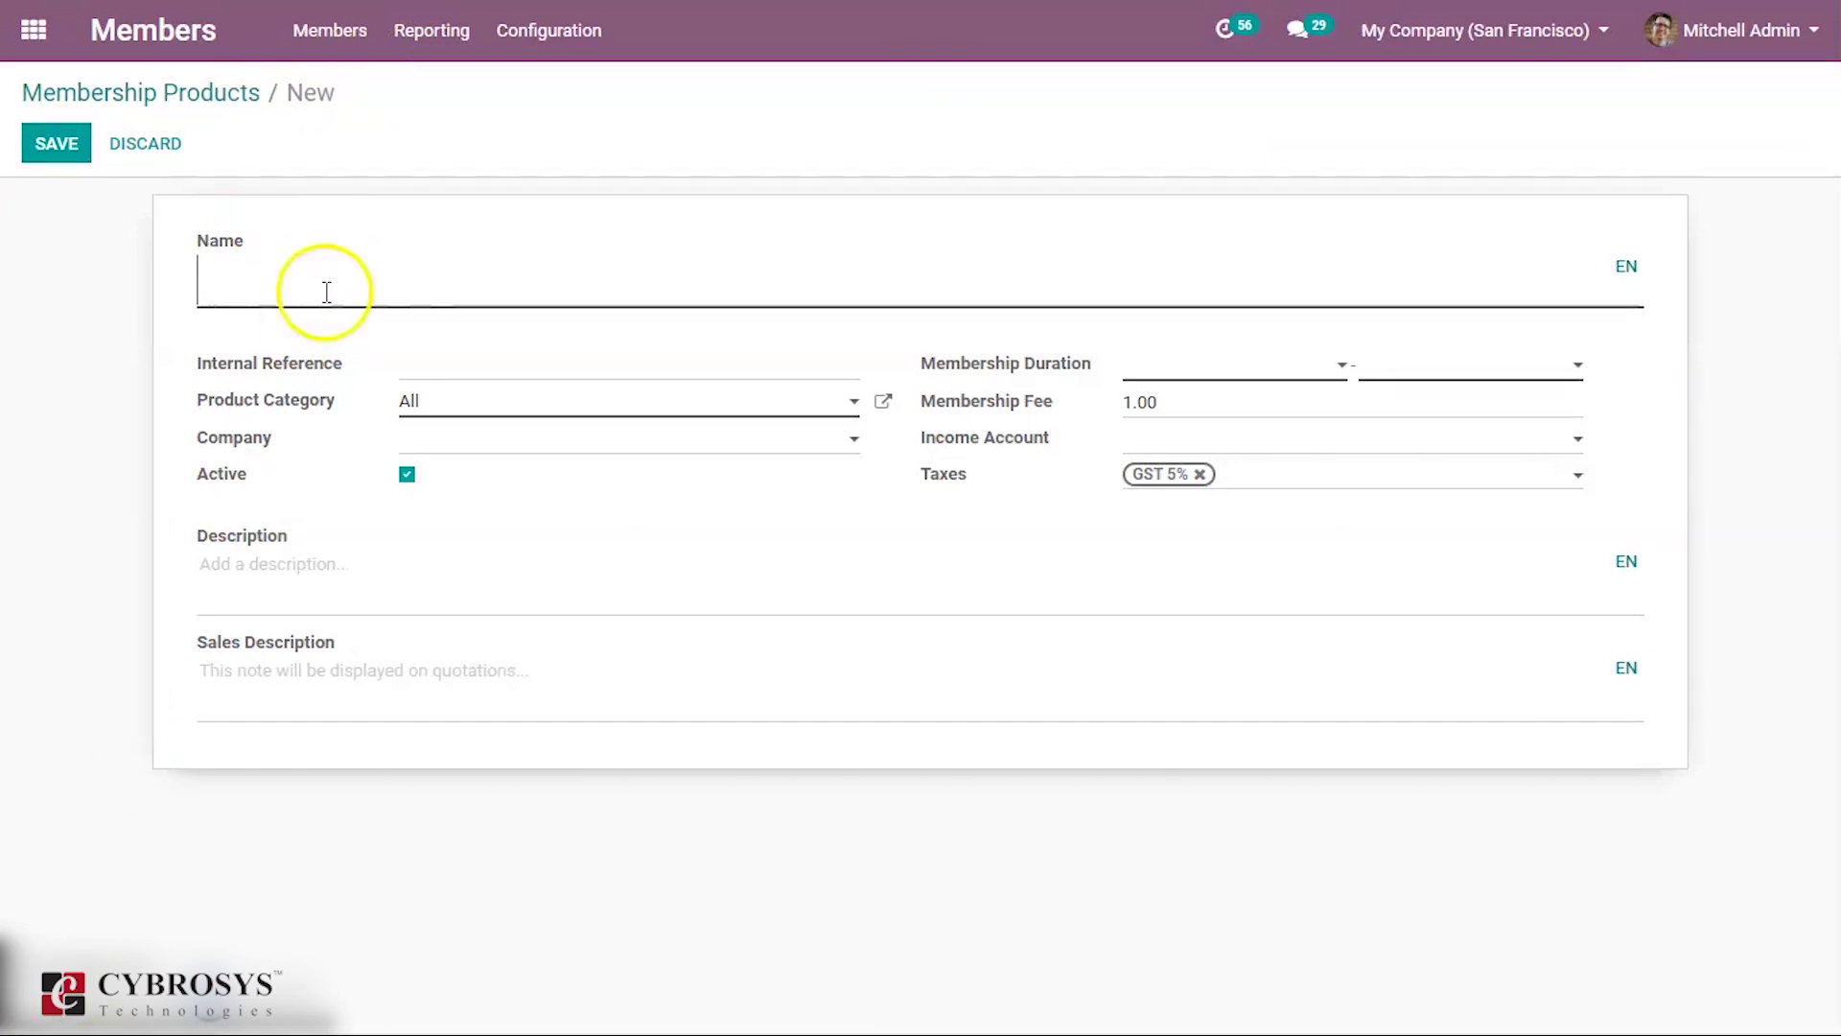
{"action": "type", "text": "Maga"}
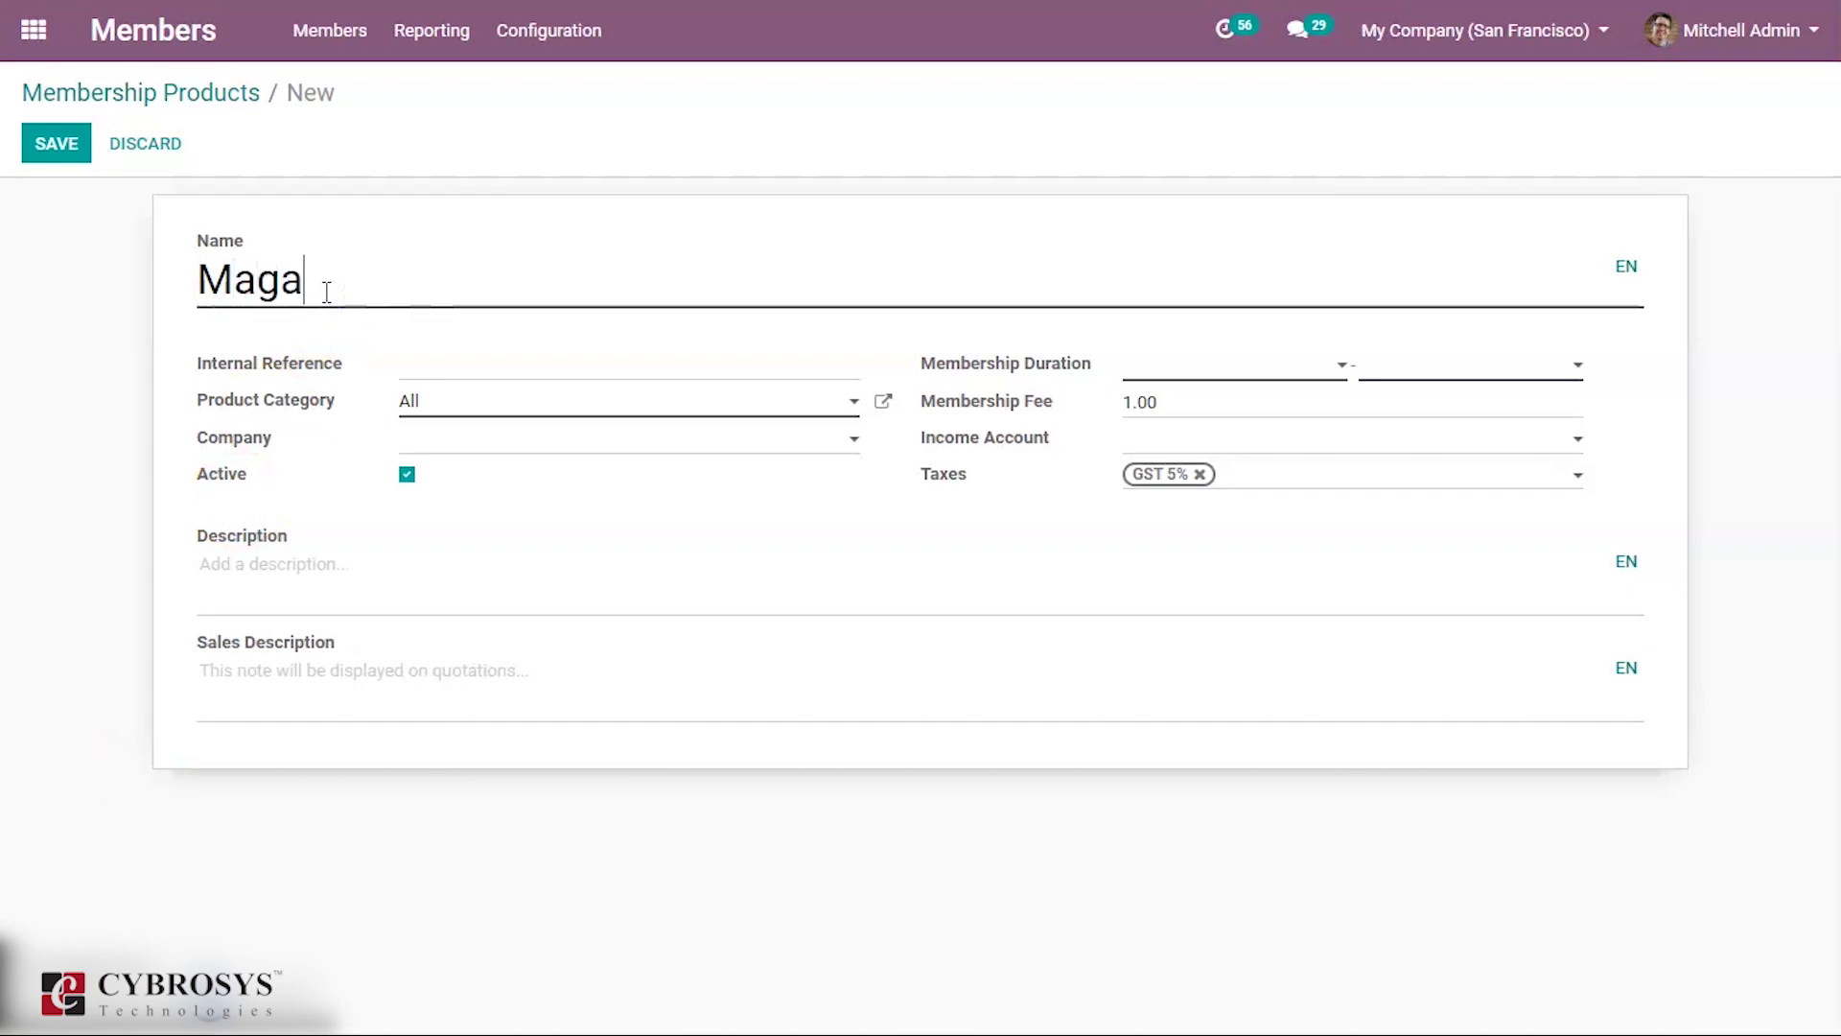
{"action": "type", "text": "zine m"}
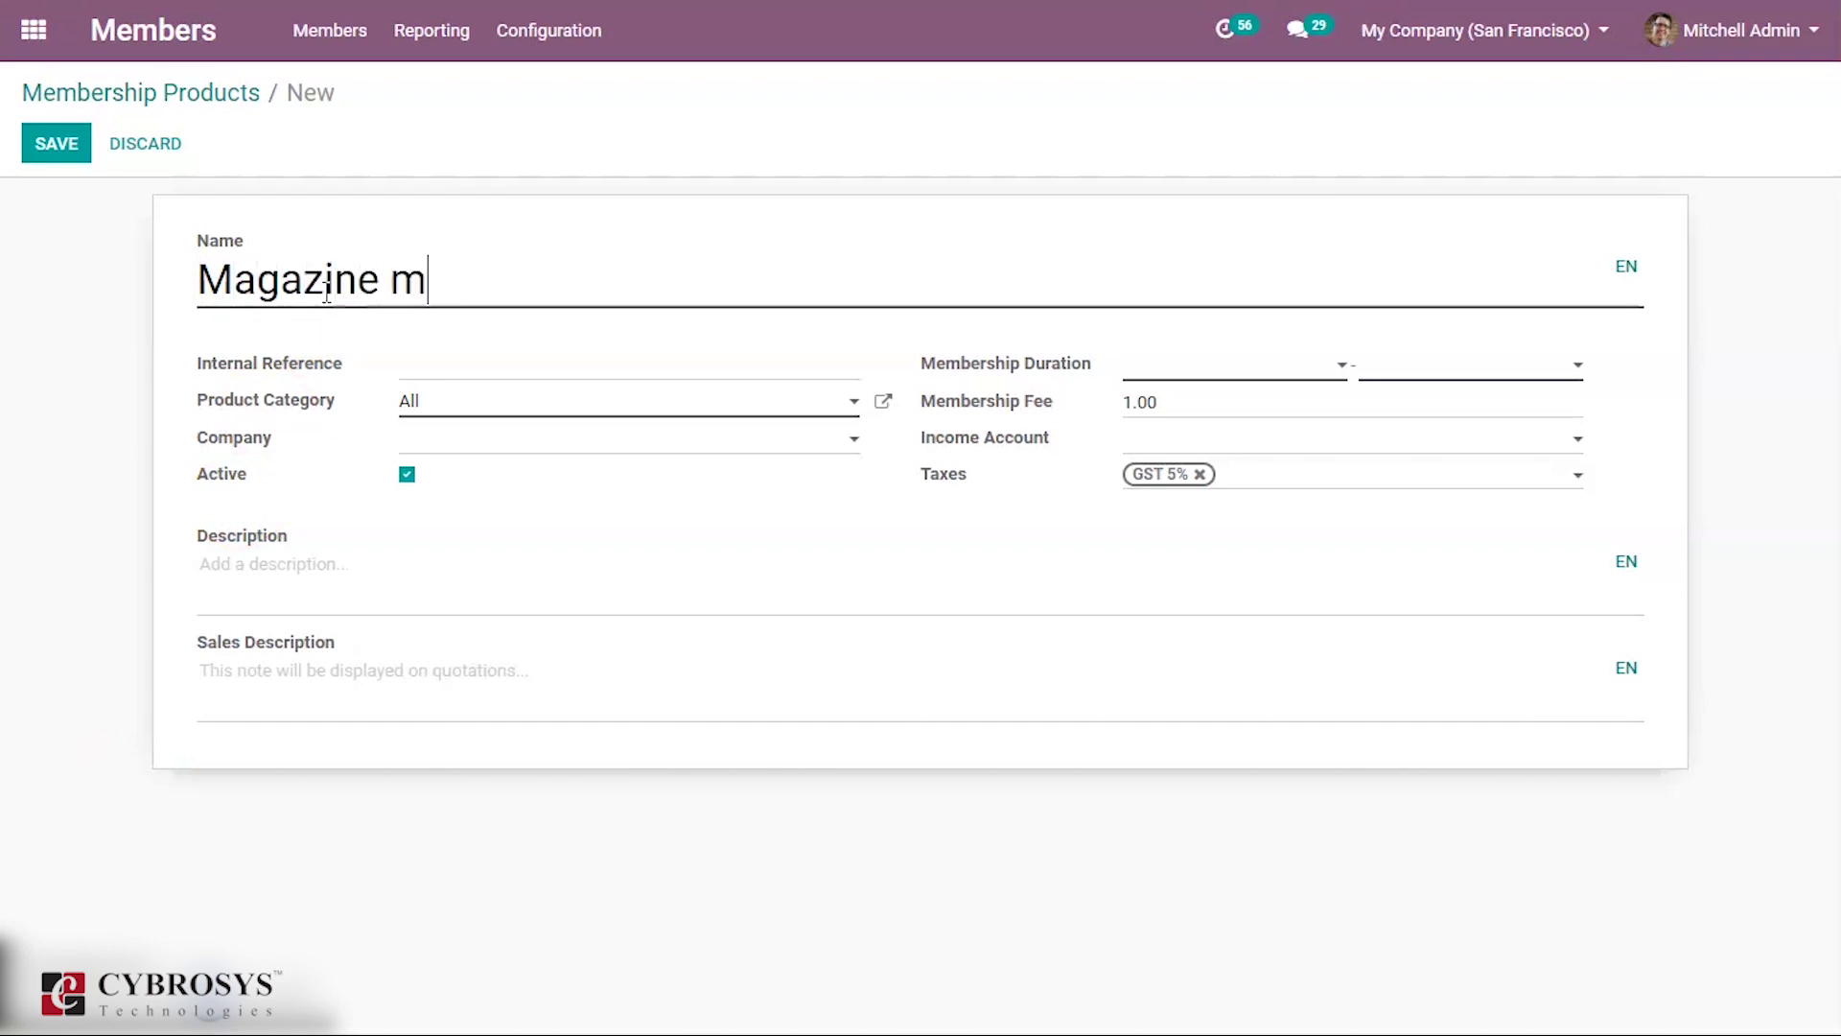
{"action": "type", "text": "embership"}
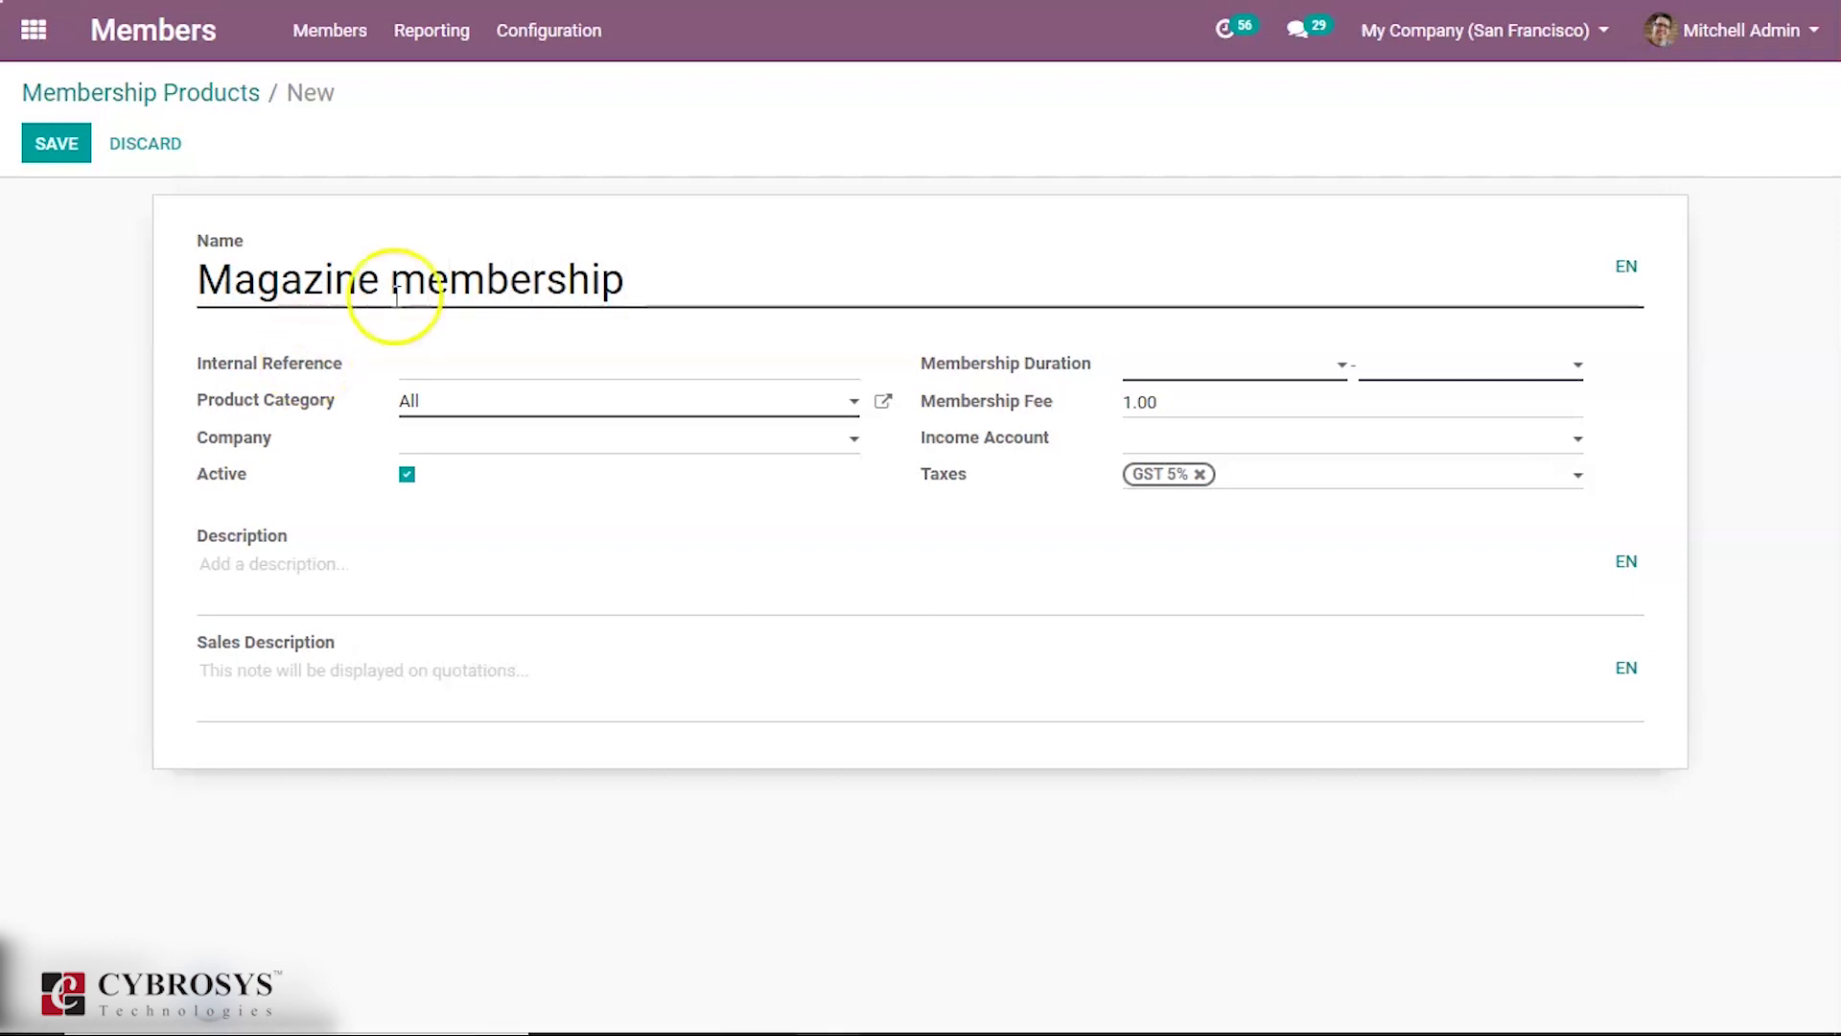
{"action": "left_click", "coordinate": [426, 365]}
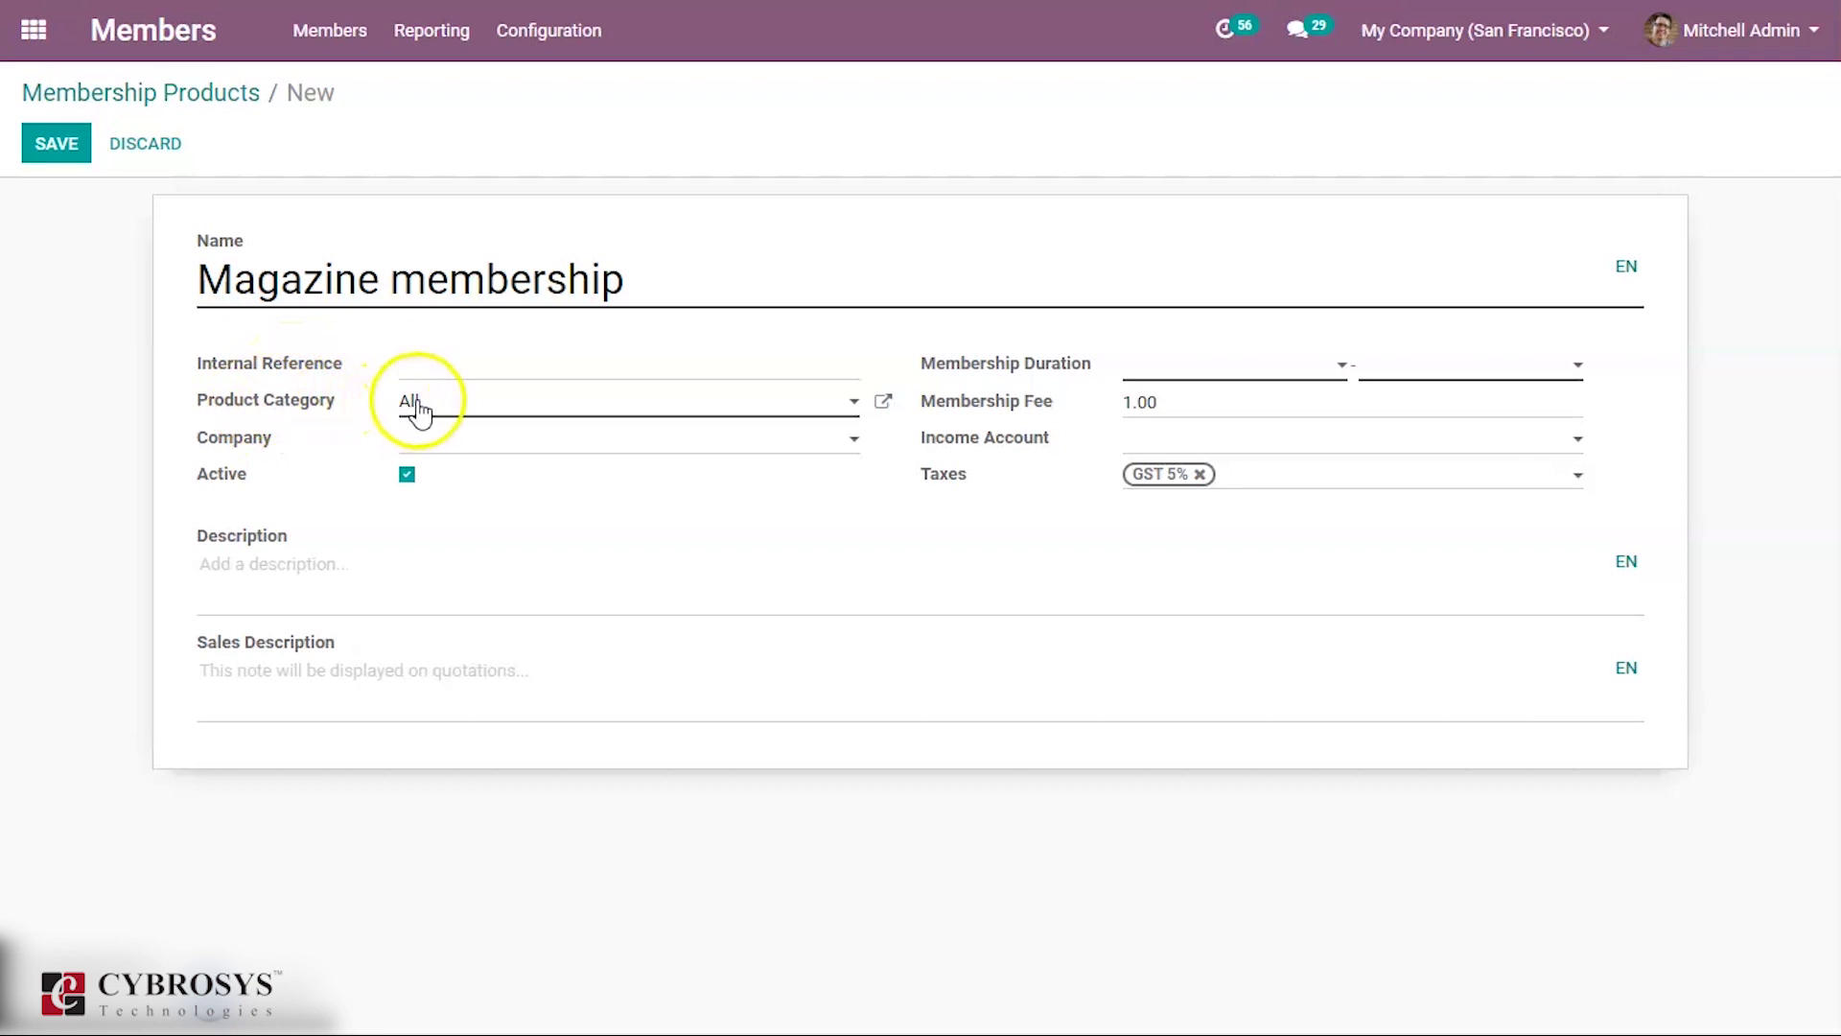
Step: Keep product category All and set the company to My Company (San Francisco)
{"action": "left_click", "coordinate": [447, 406]}
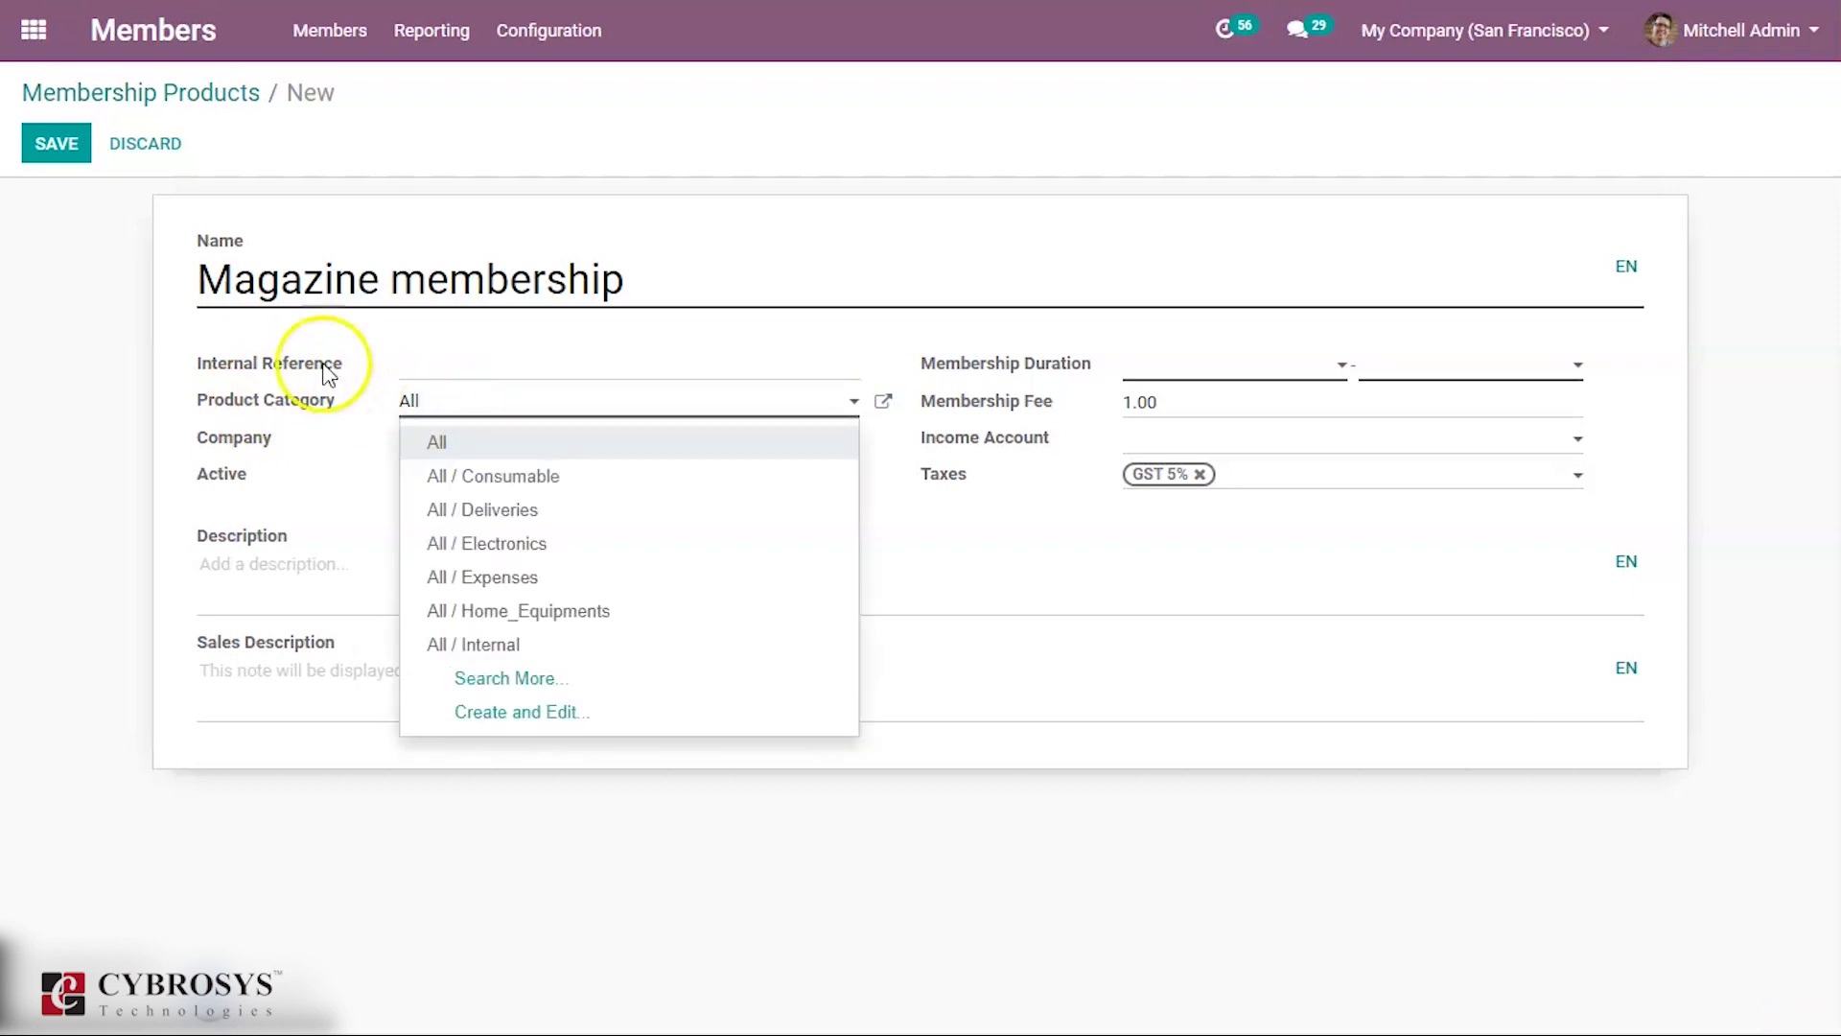
{"action": "left_click", "coordinate": [297, 436]}
{"action": "left_click", "coordinate": [456, 443]}
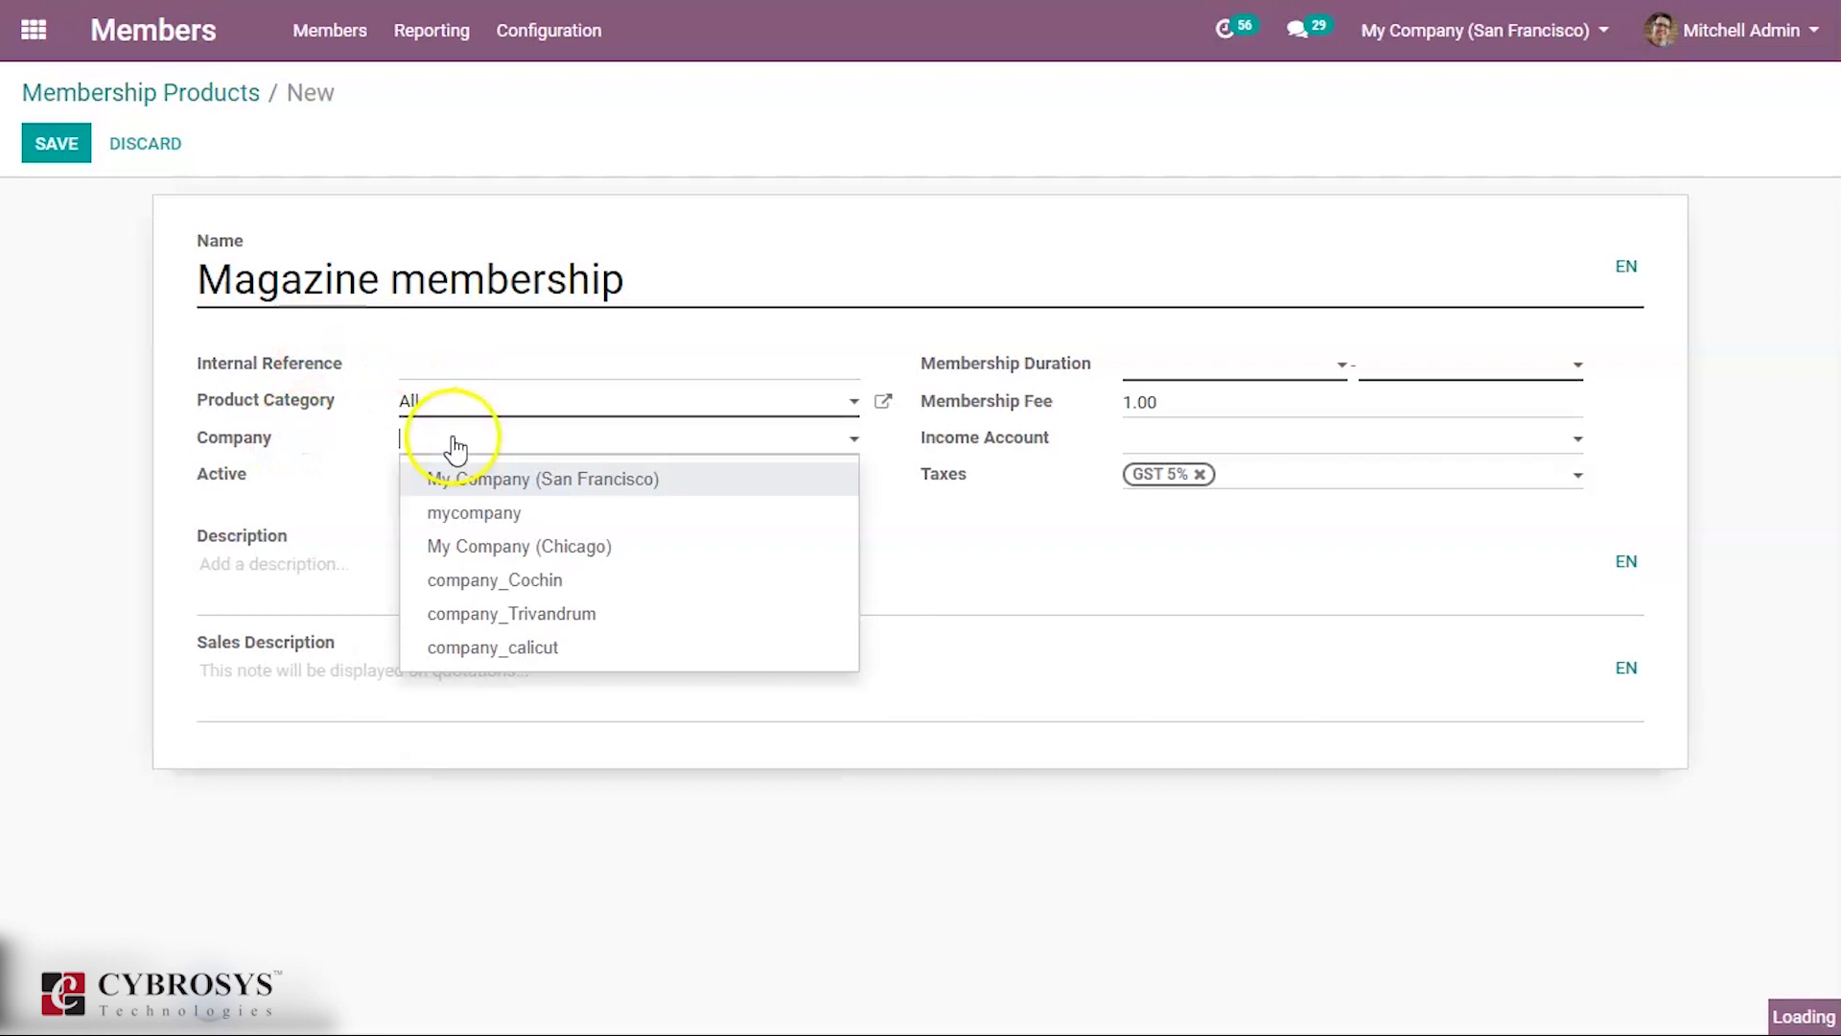
{"action": "left_click", "coordinate": [460, 479]}
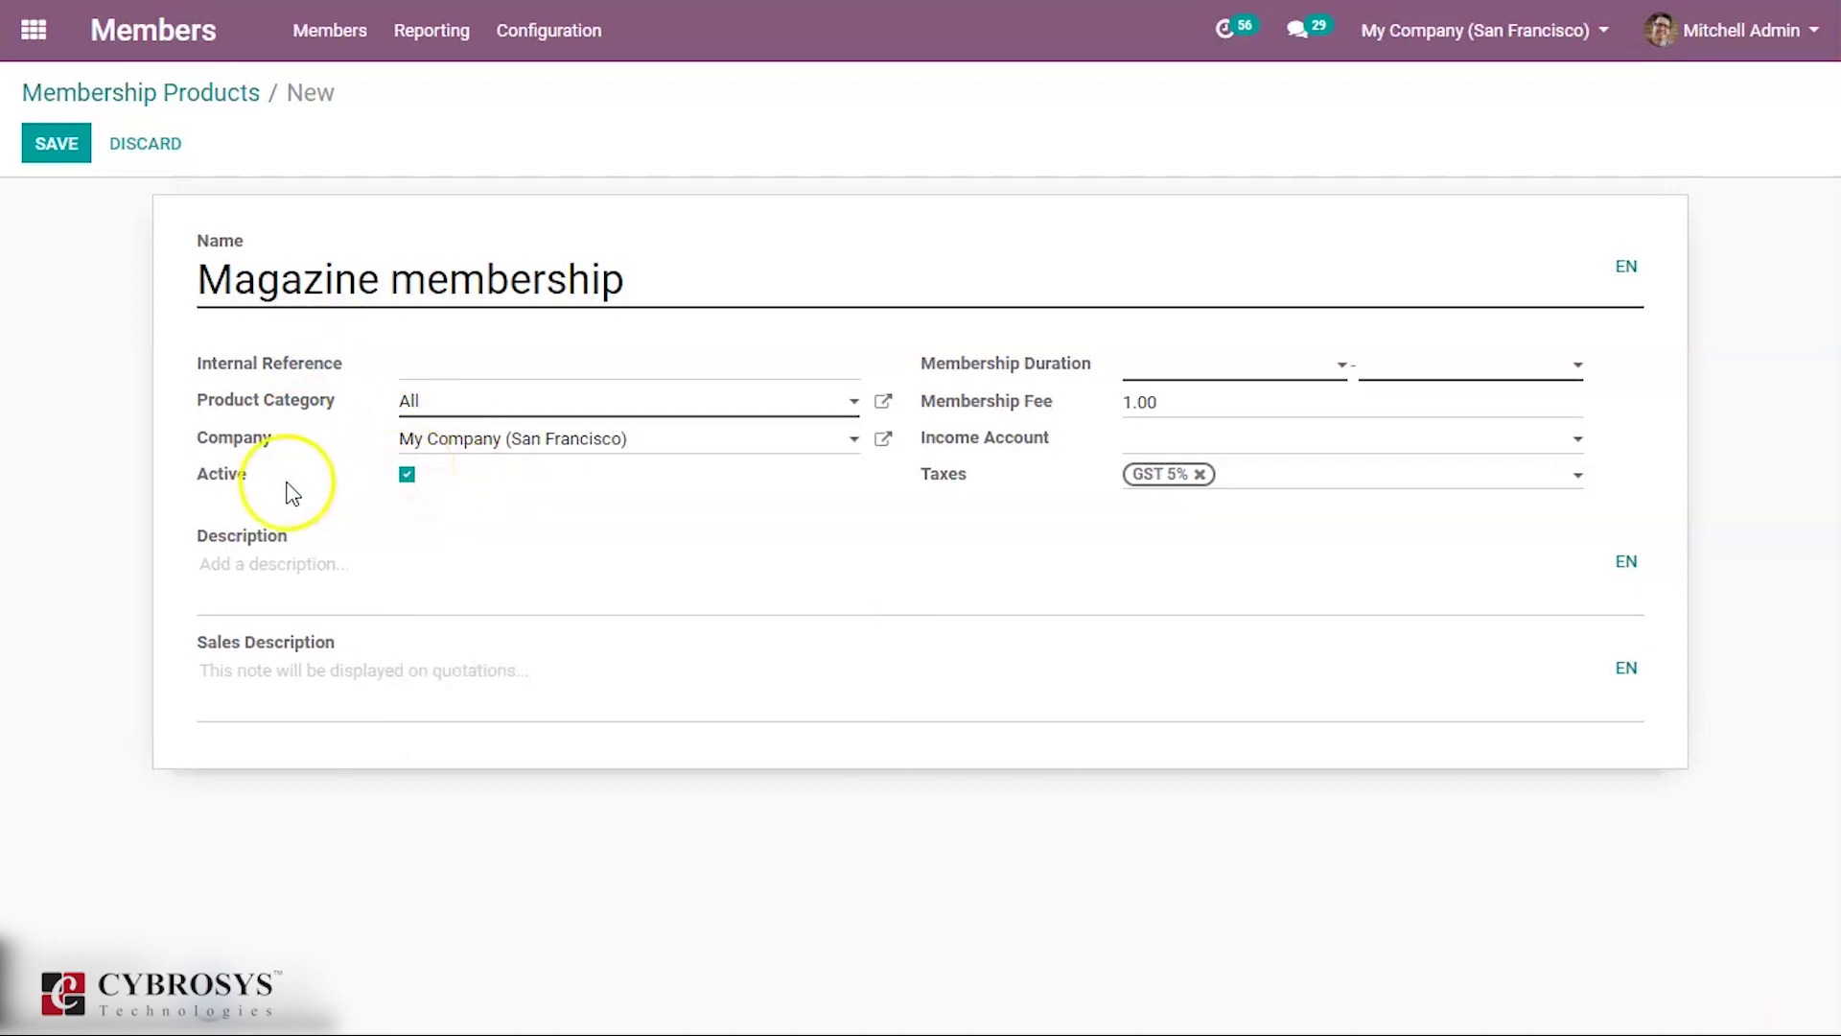
{"action": "mouse_move", "coordinate": [236, 484]}
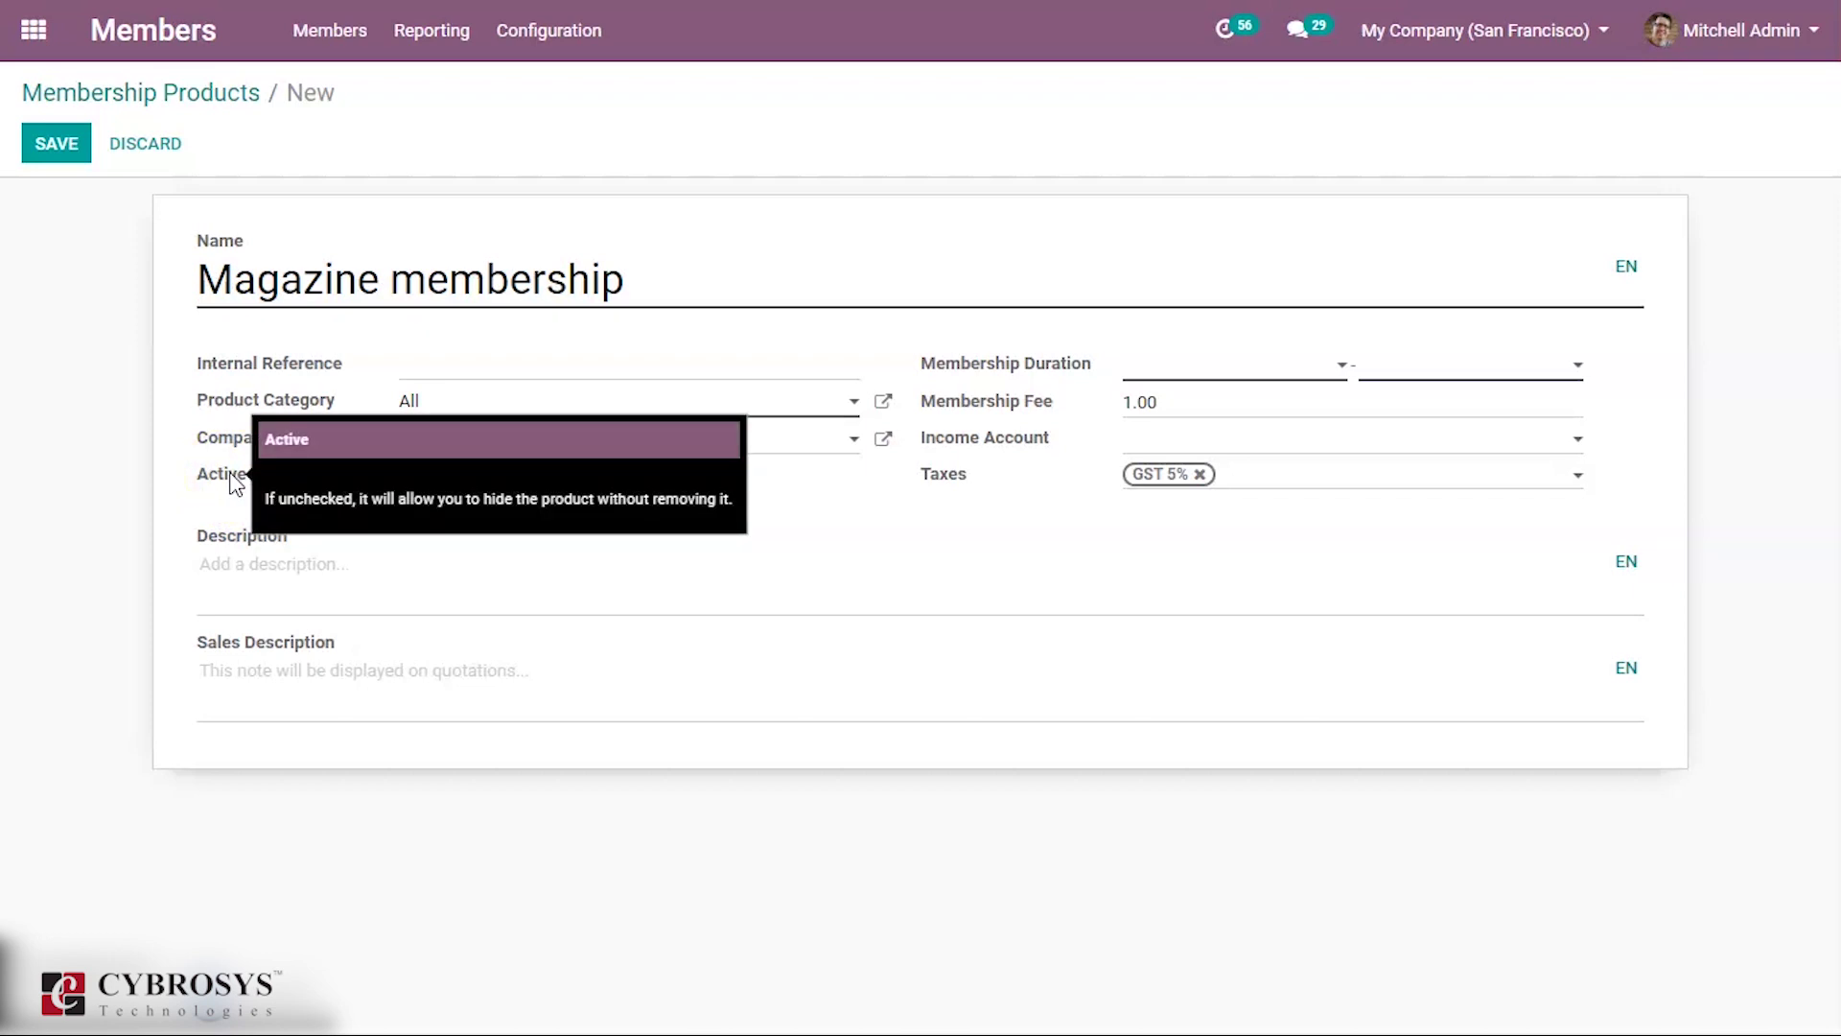
{"action": "left_click", "coordinate": [232, 566]}
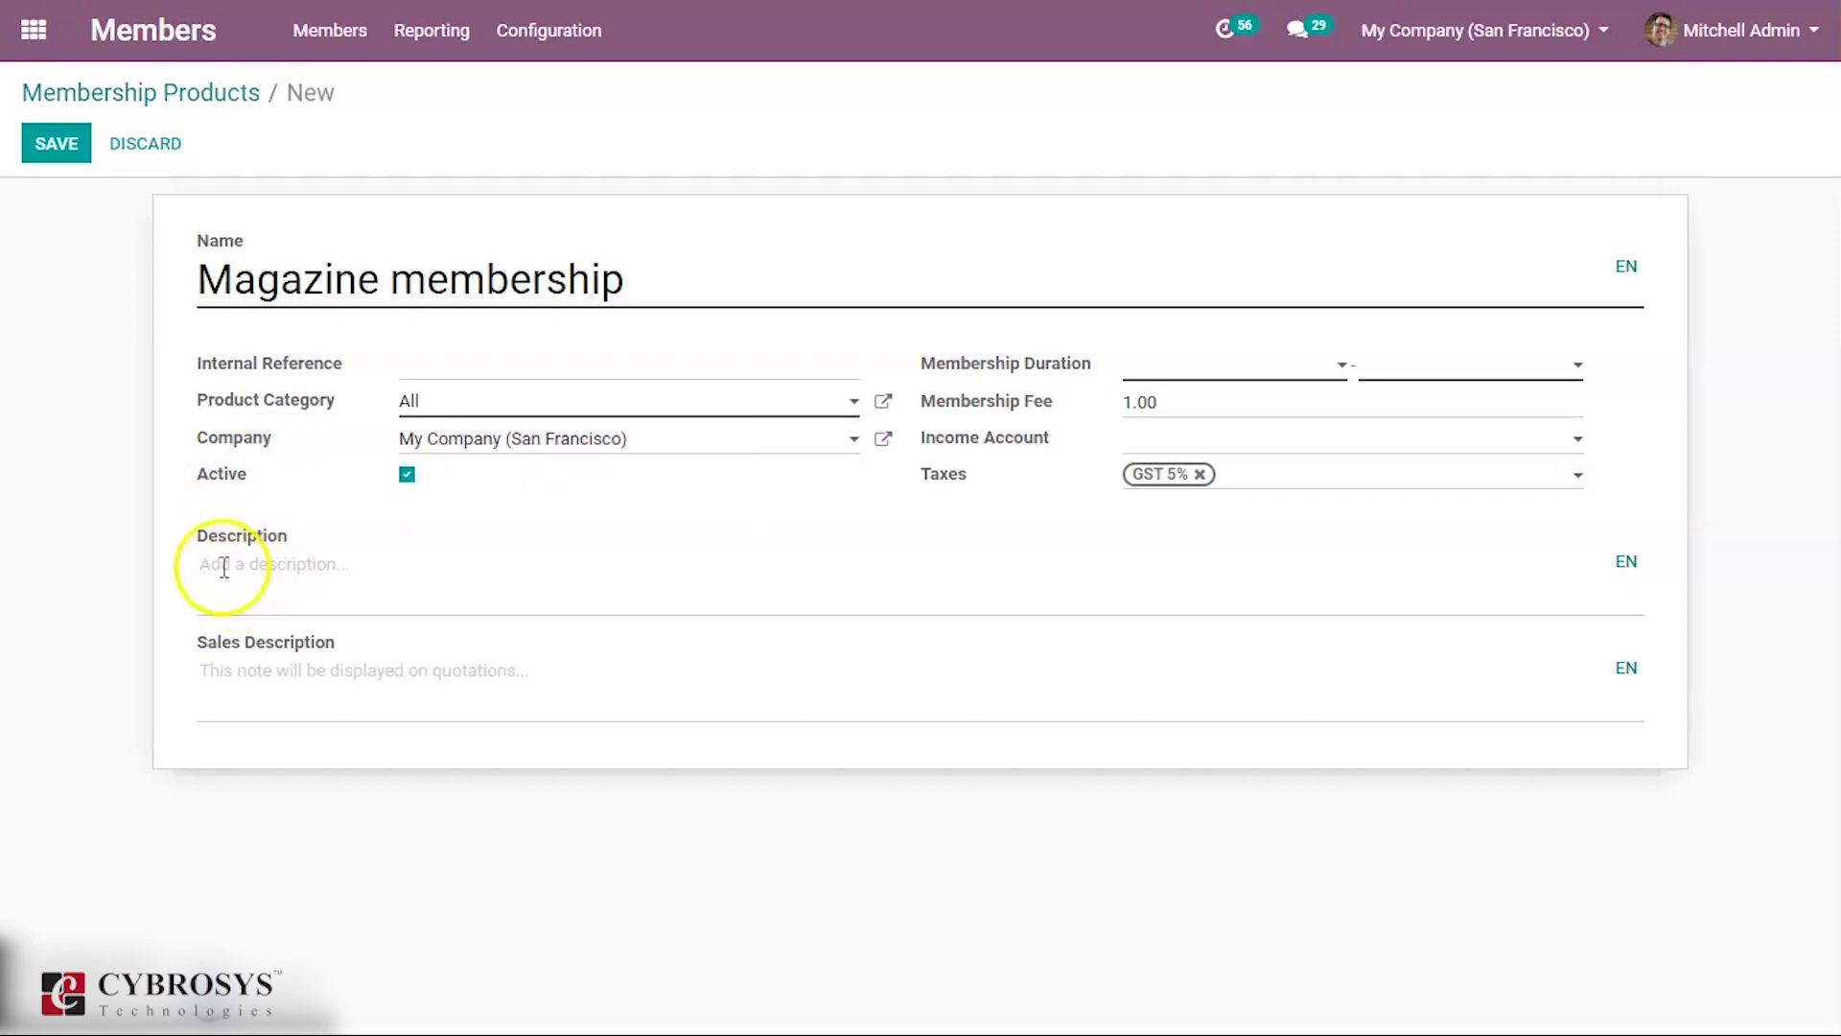
{"action": "left_click", "coordinate": [274, 671]}
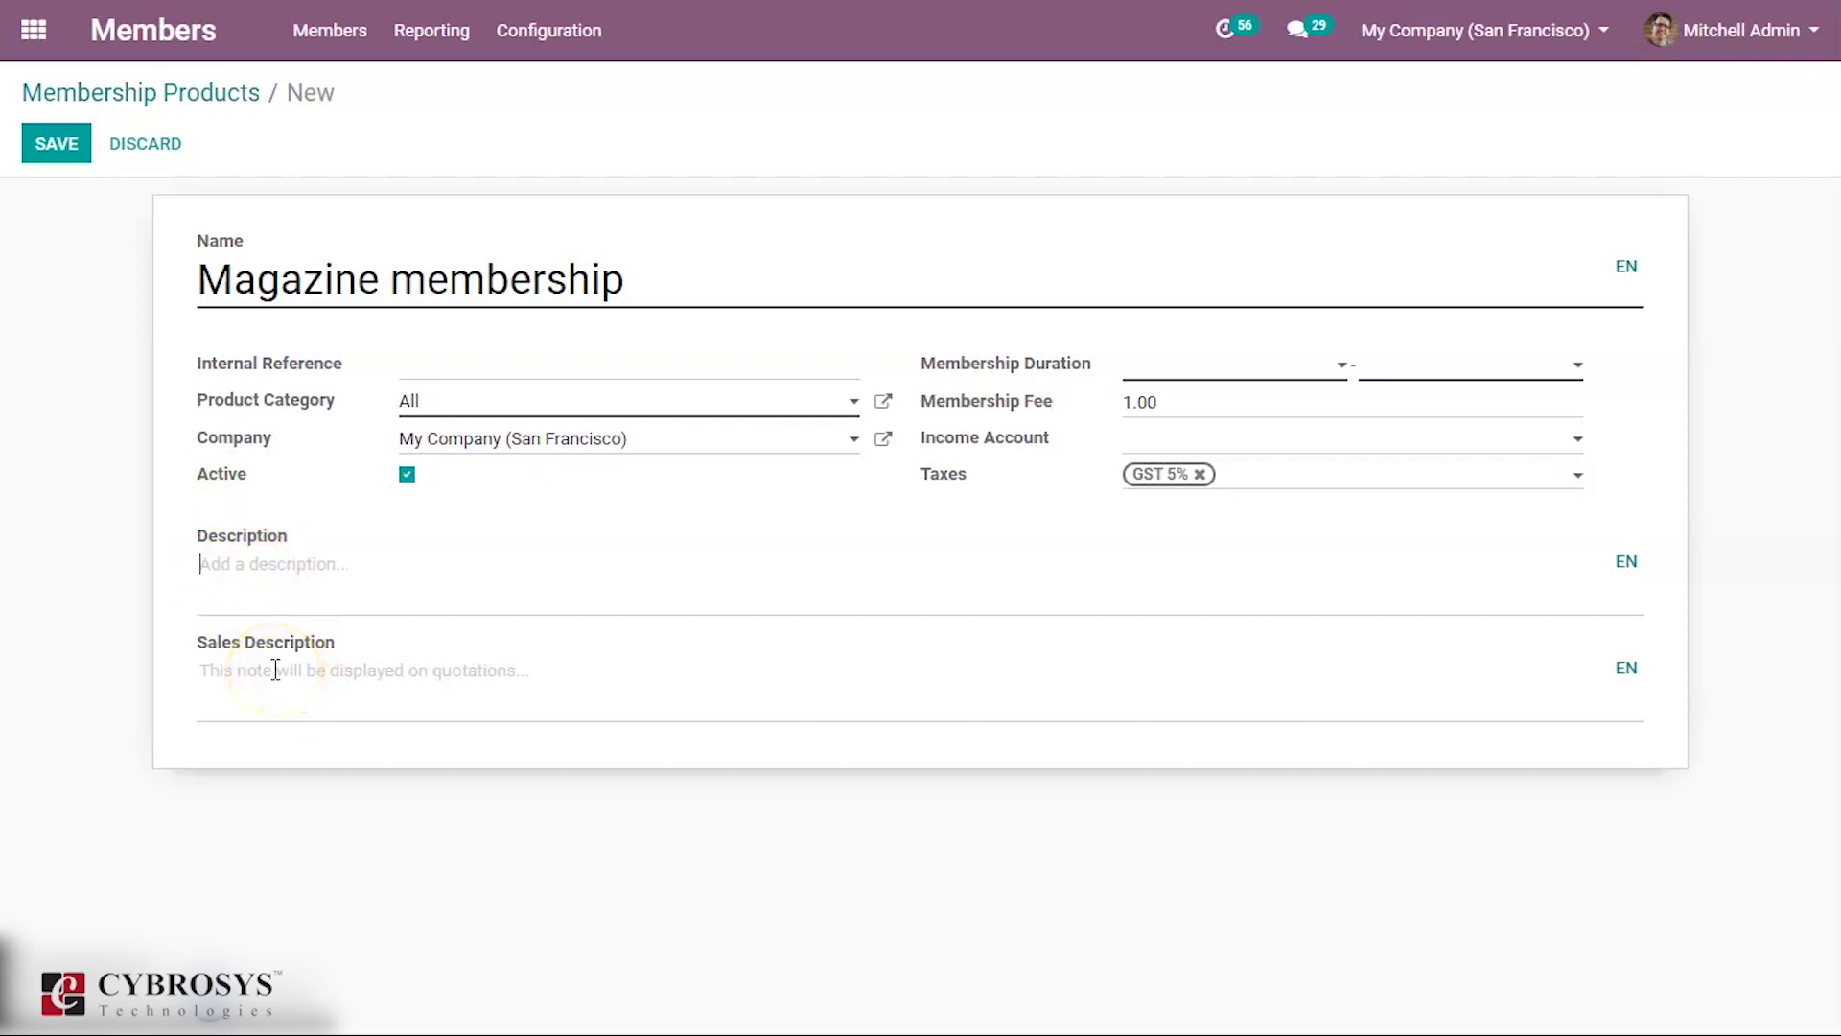
Step: Set the membership duration from 03/09/2020 to 04/09/2020
{"action": "left_click", "coordinate": [1195, 377]}
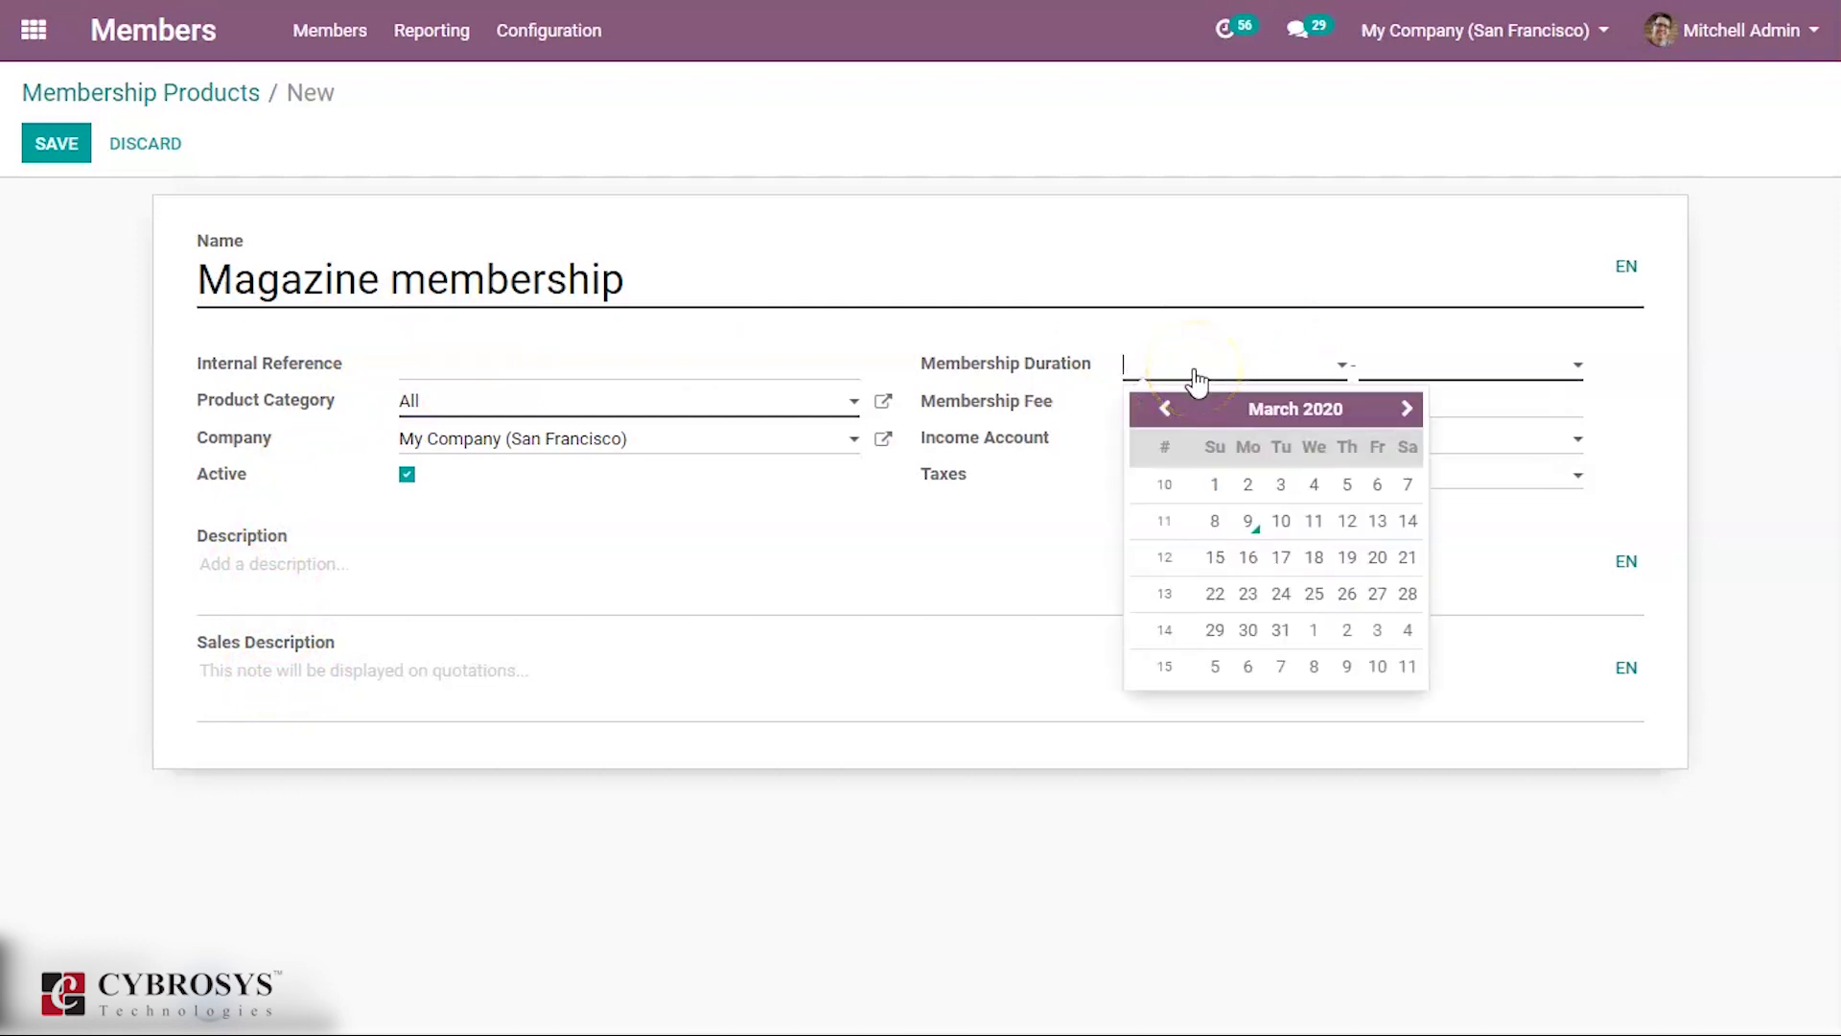
{"action": "left_click", "coordinate": [1275, 523]}
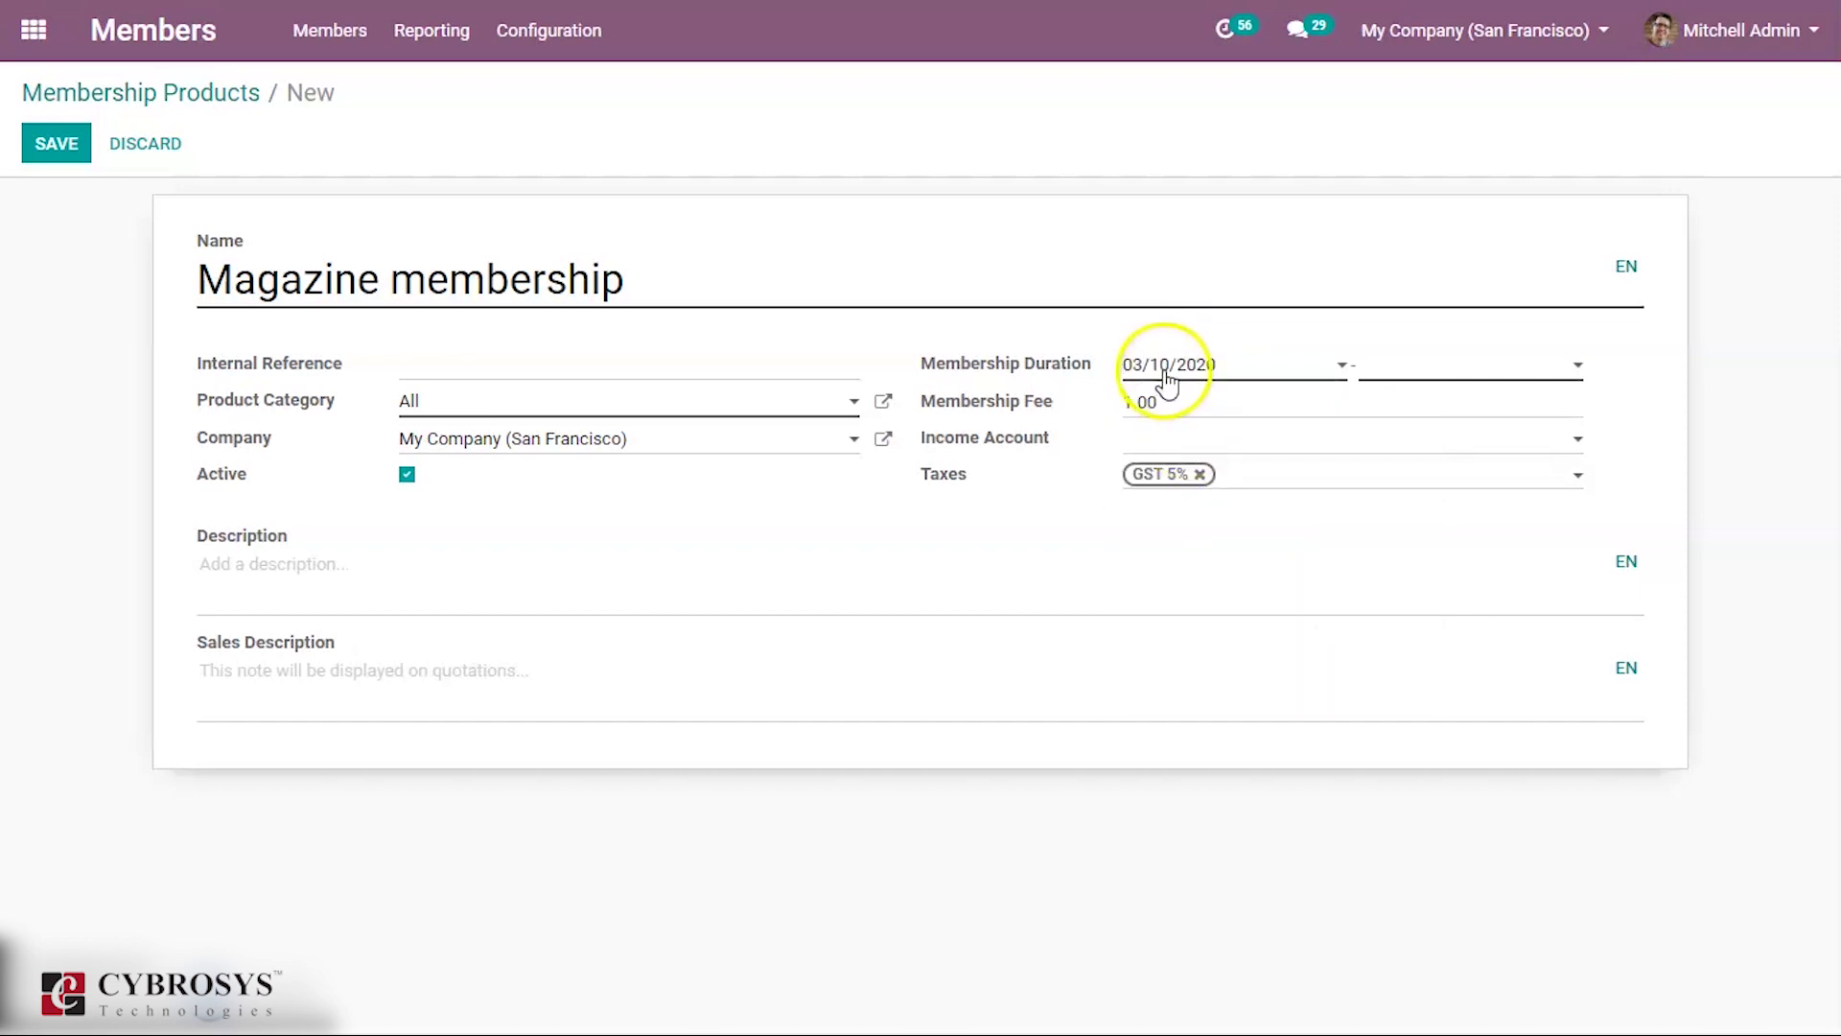
{"action": "left_click", "coordinate": [1171, 363]}
{"action": "left_click", "coordinate": [1250, 521]}
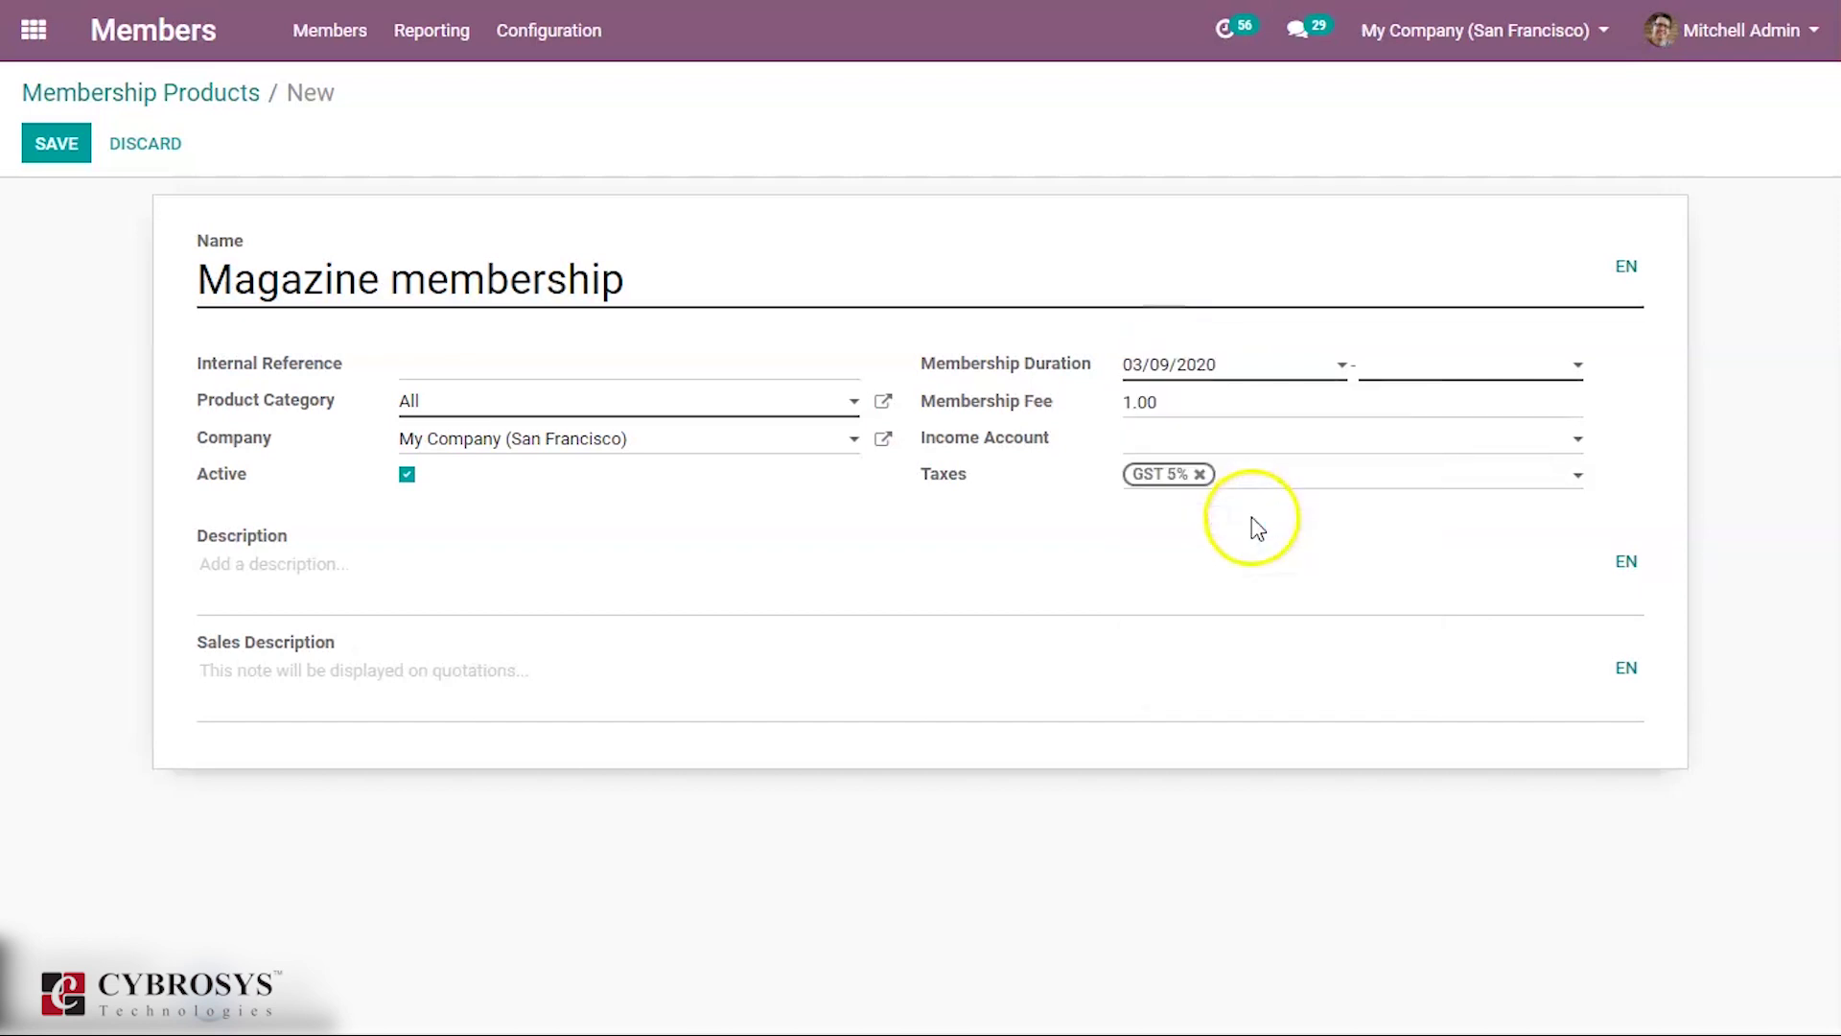
{"action": "left_click", "coordinate": [1377, 364]}
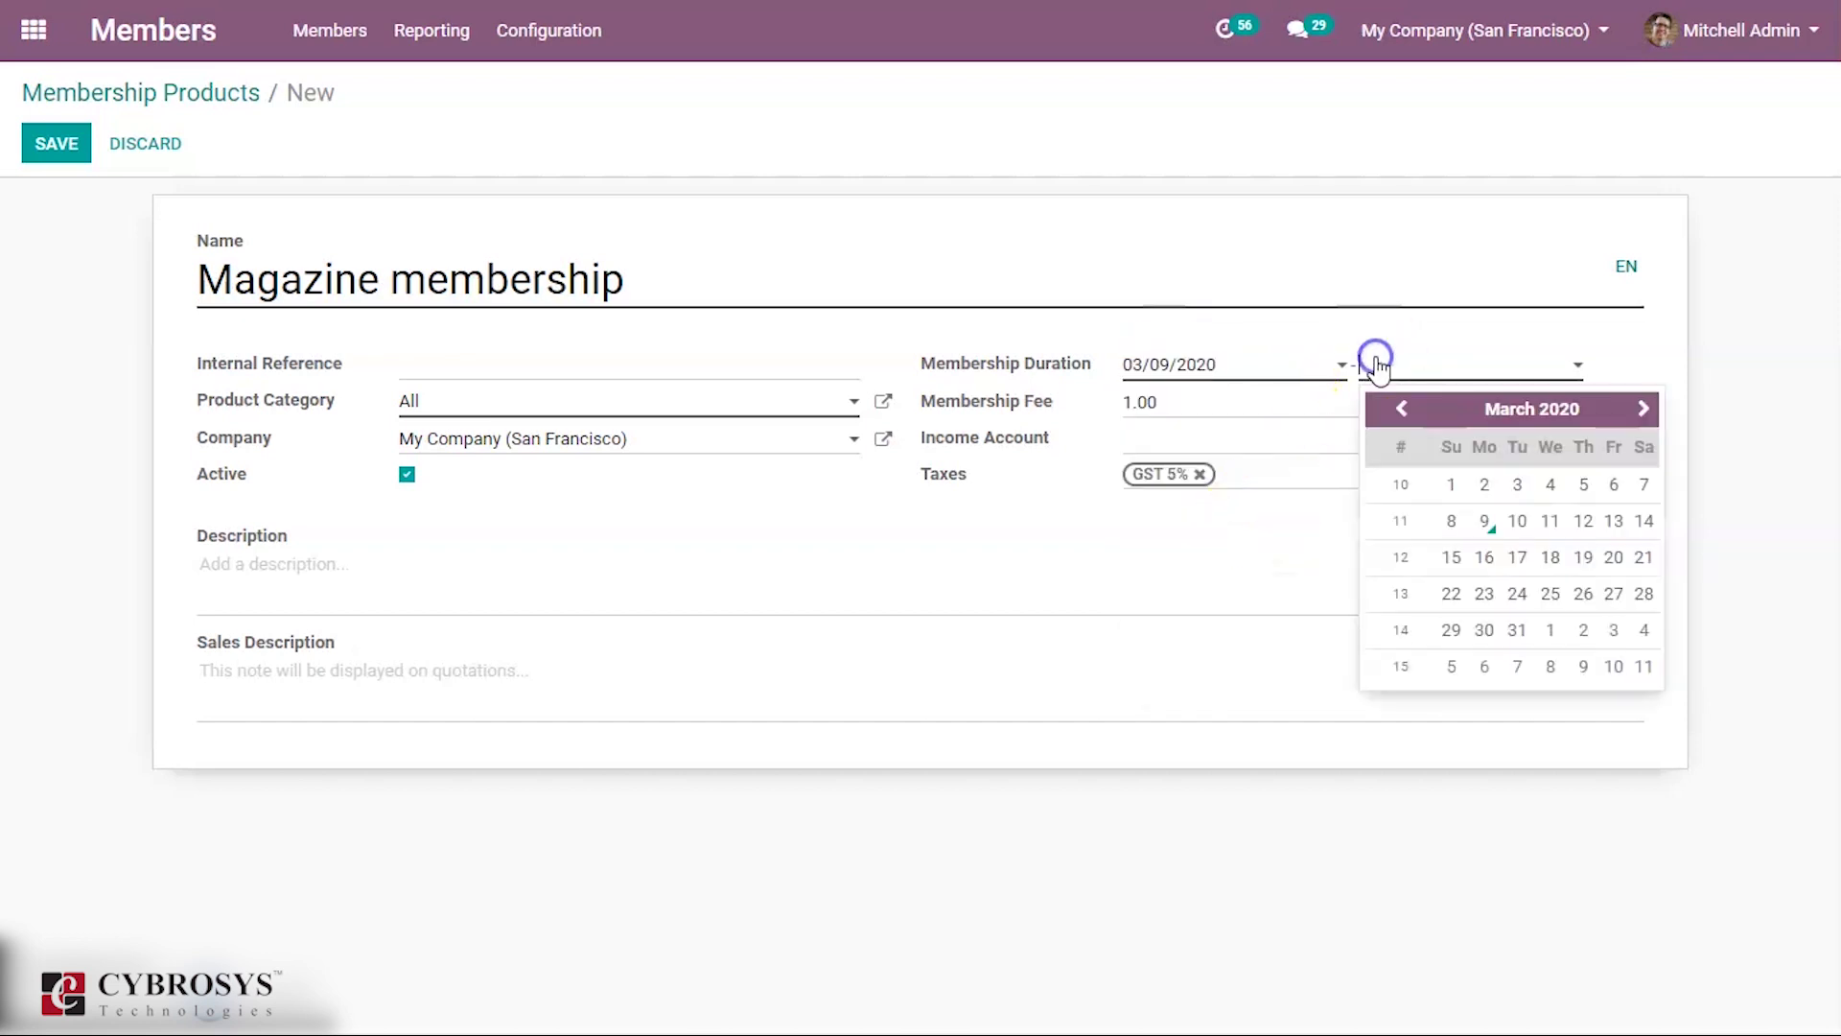
{"action": "left_click", "coordinate": [1643, 408]}
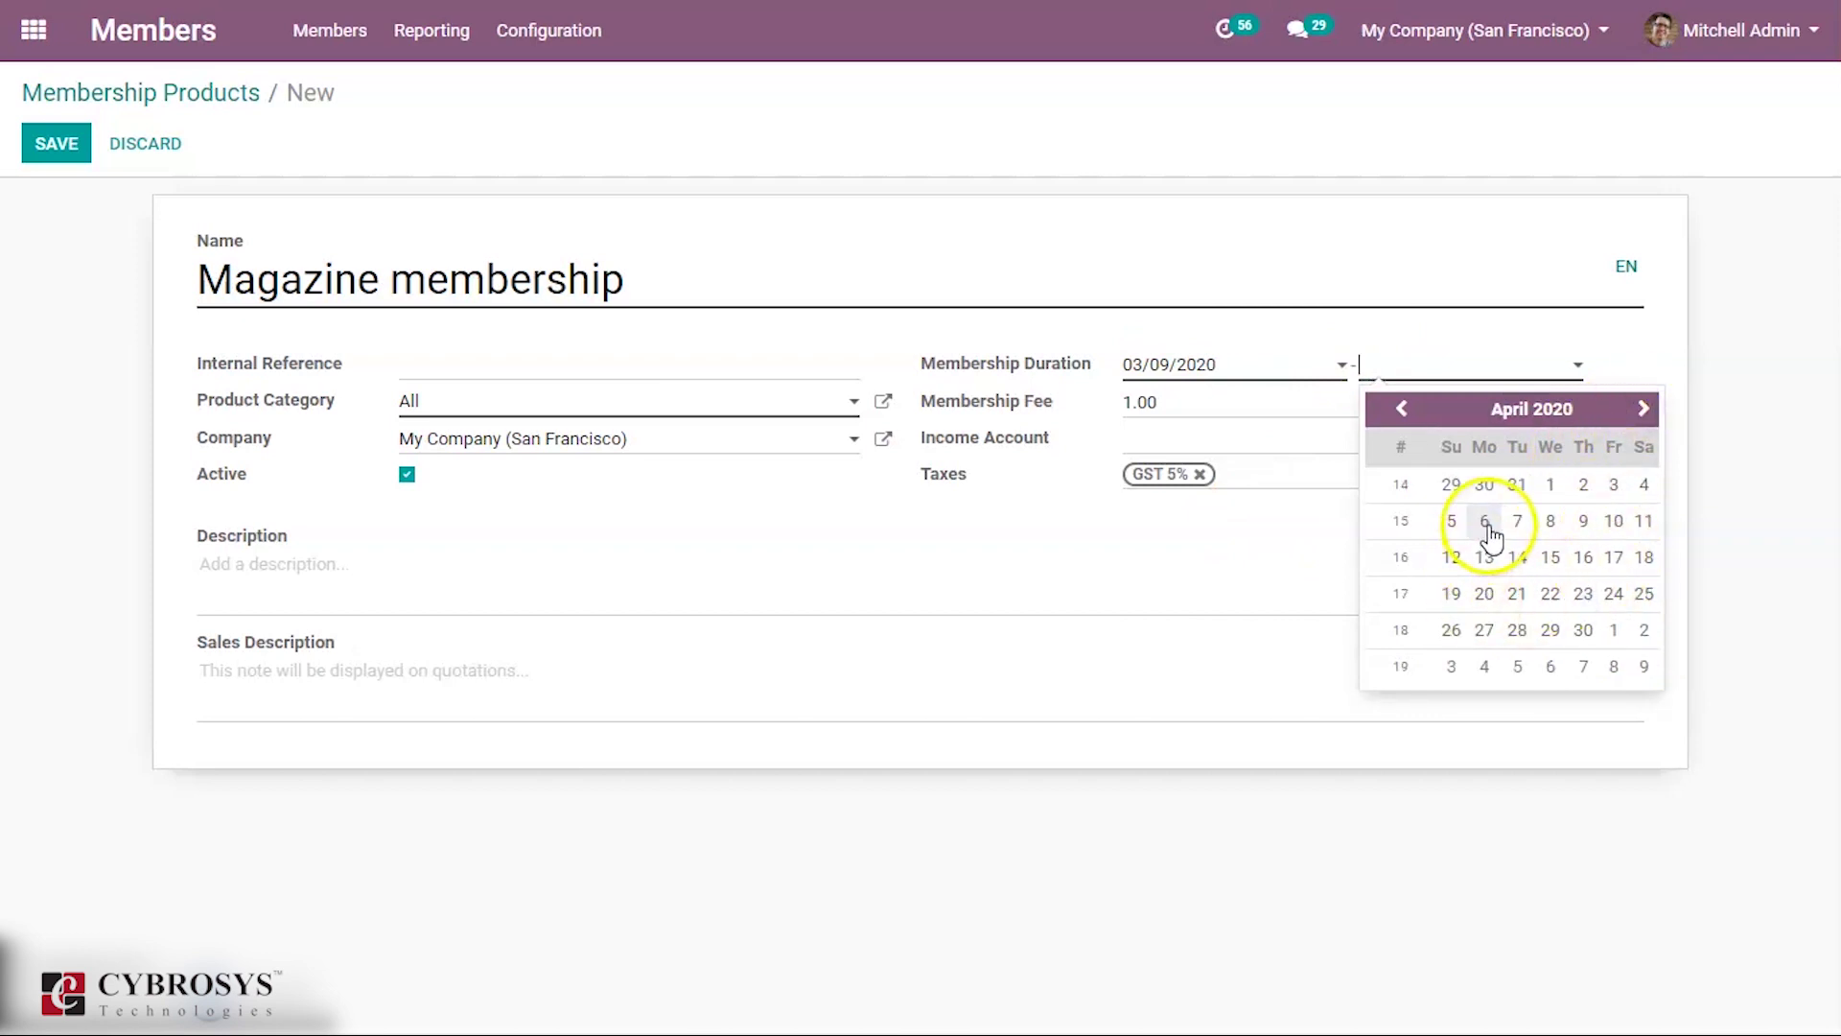
{"action": "left_click", "coordinate": [1584, 523]}
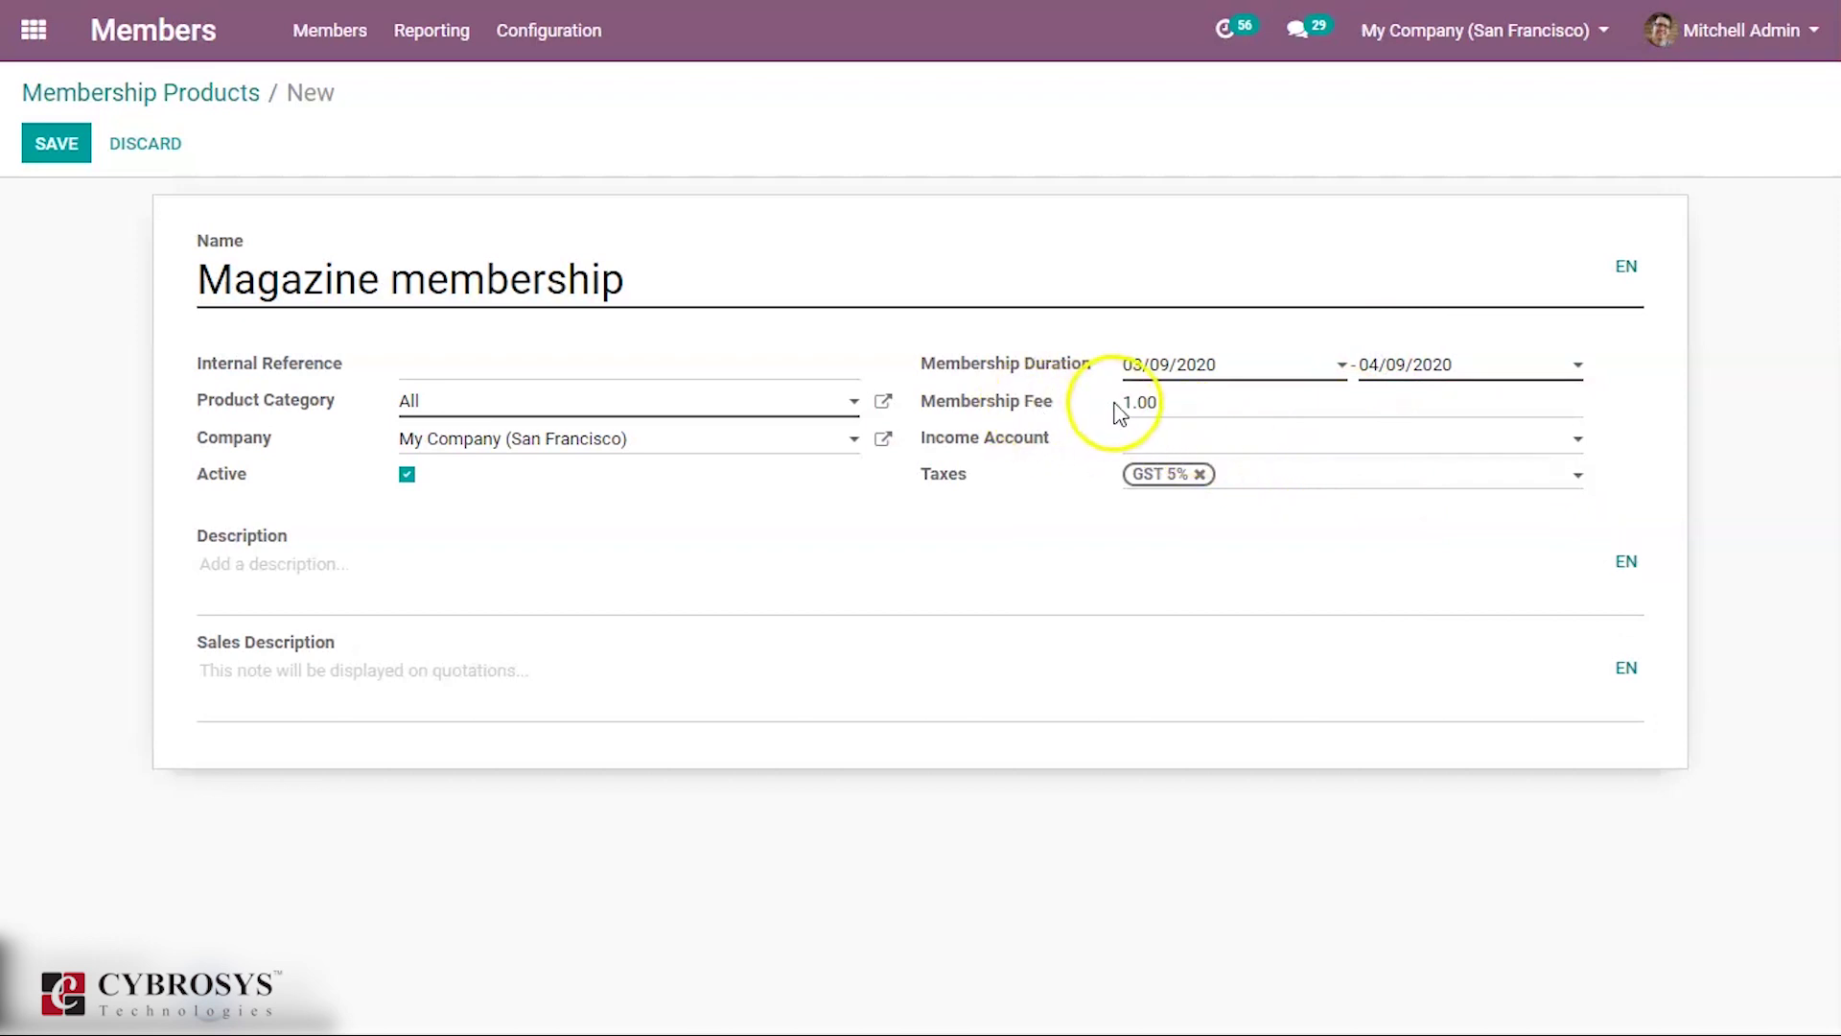
Step: Enter membership fee 100 and income account 010 reveune_acc1, then save the product
{"action": "left_click_drag", "start_coordinate": [1162, 402], "coordinate": [1055, 411]}
{"action": "type", "text": "1"}
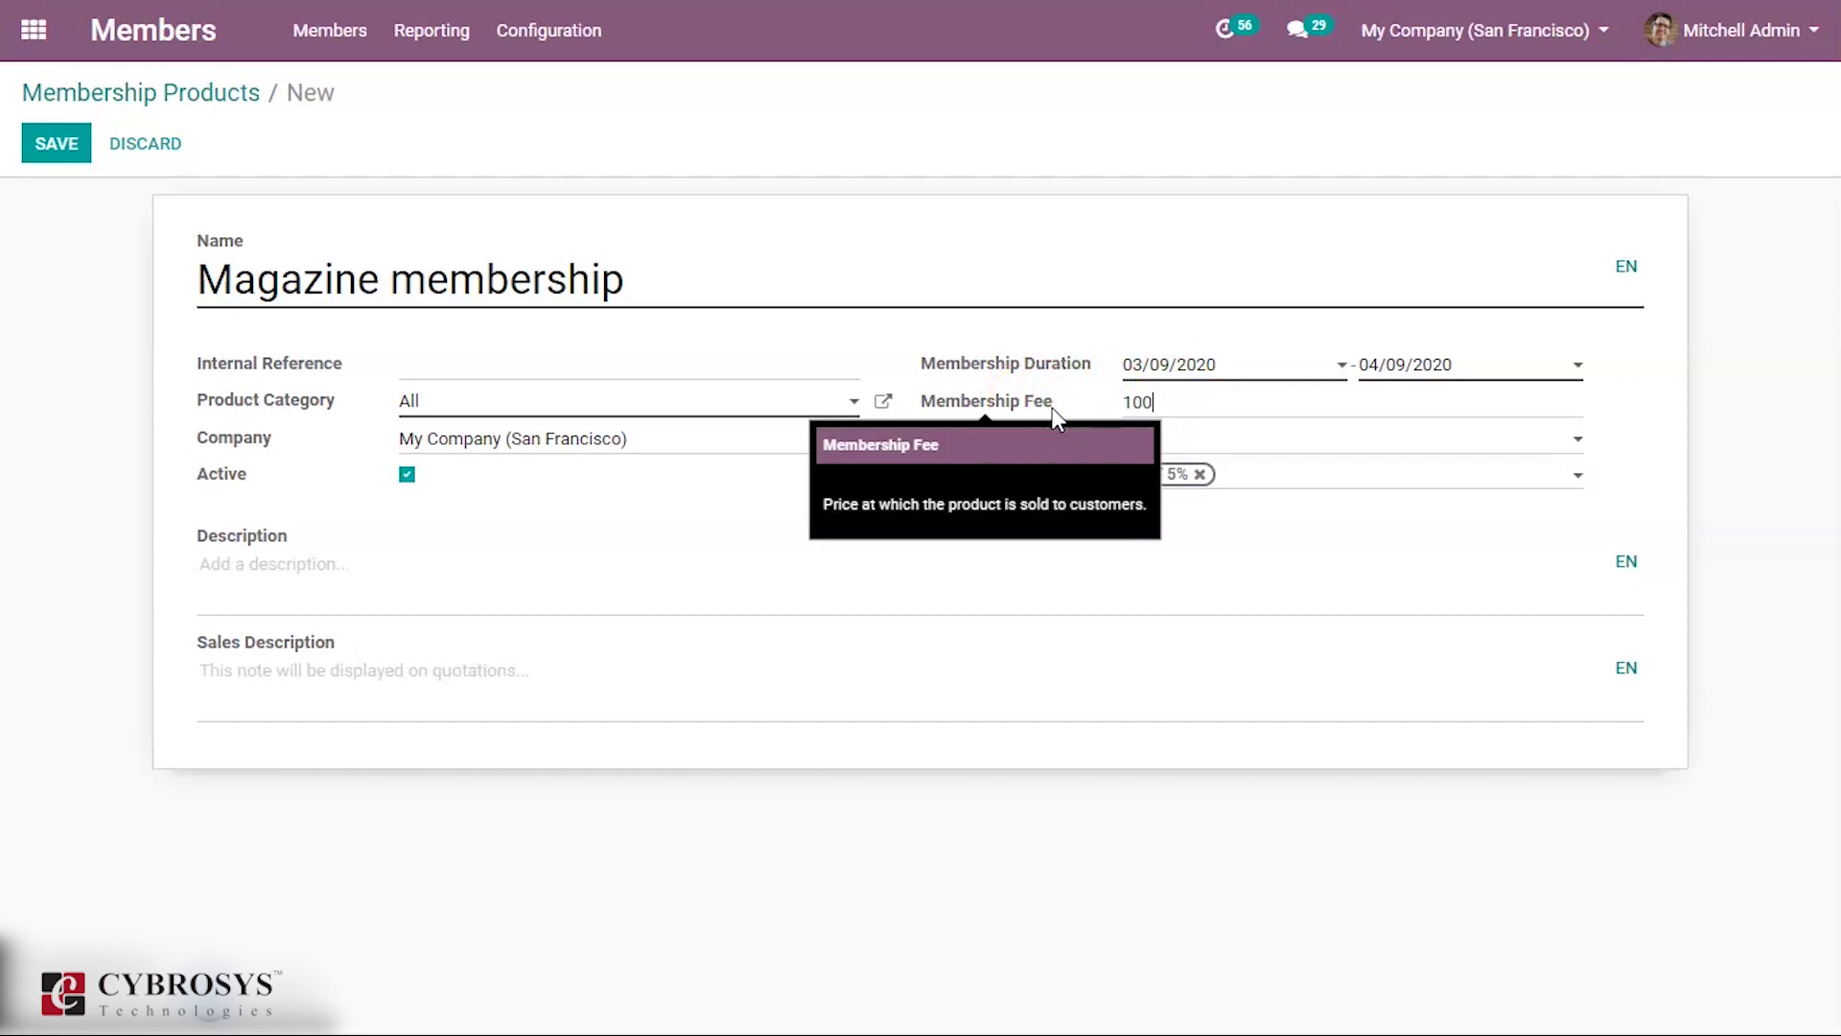
{"action": "left_click", "coordinate": [1174, 441]}
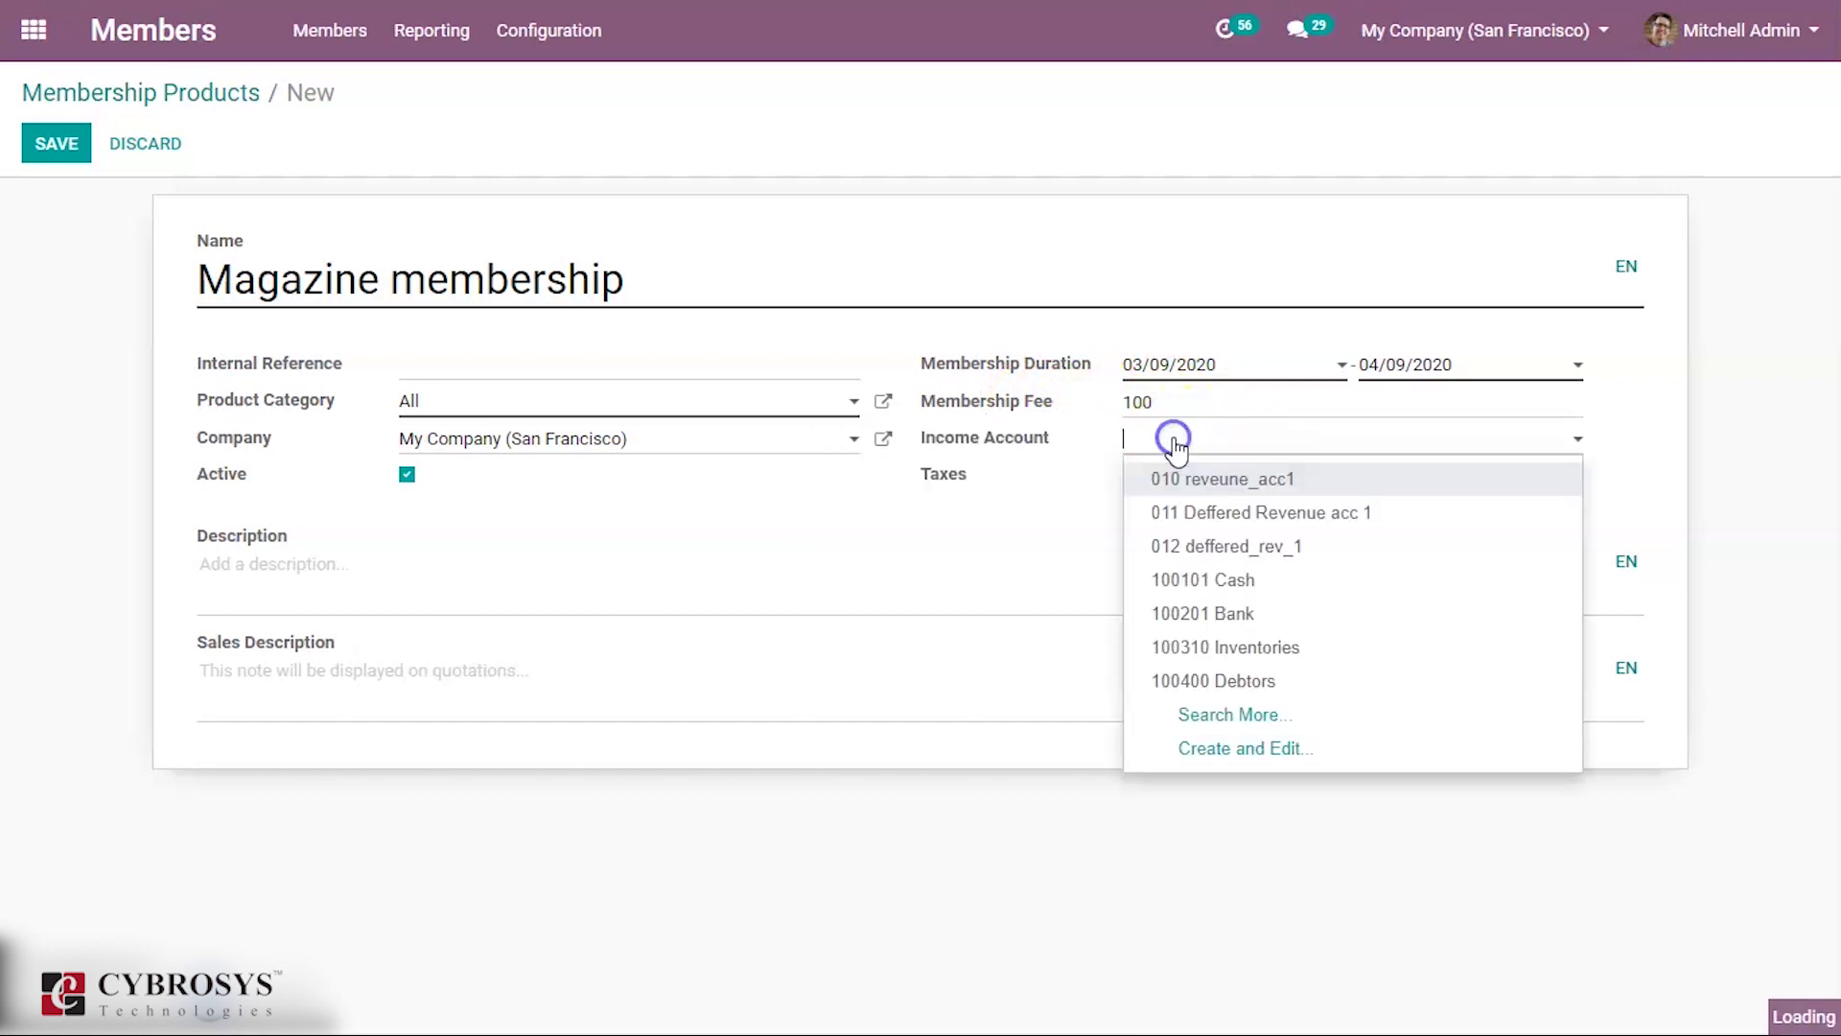
{"action": "left_click", "coordinate": [1210, 479]}
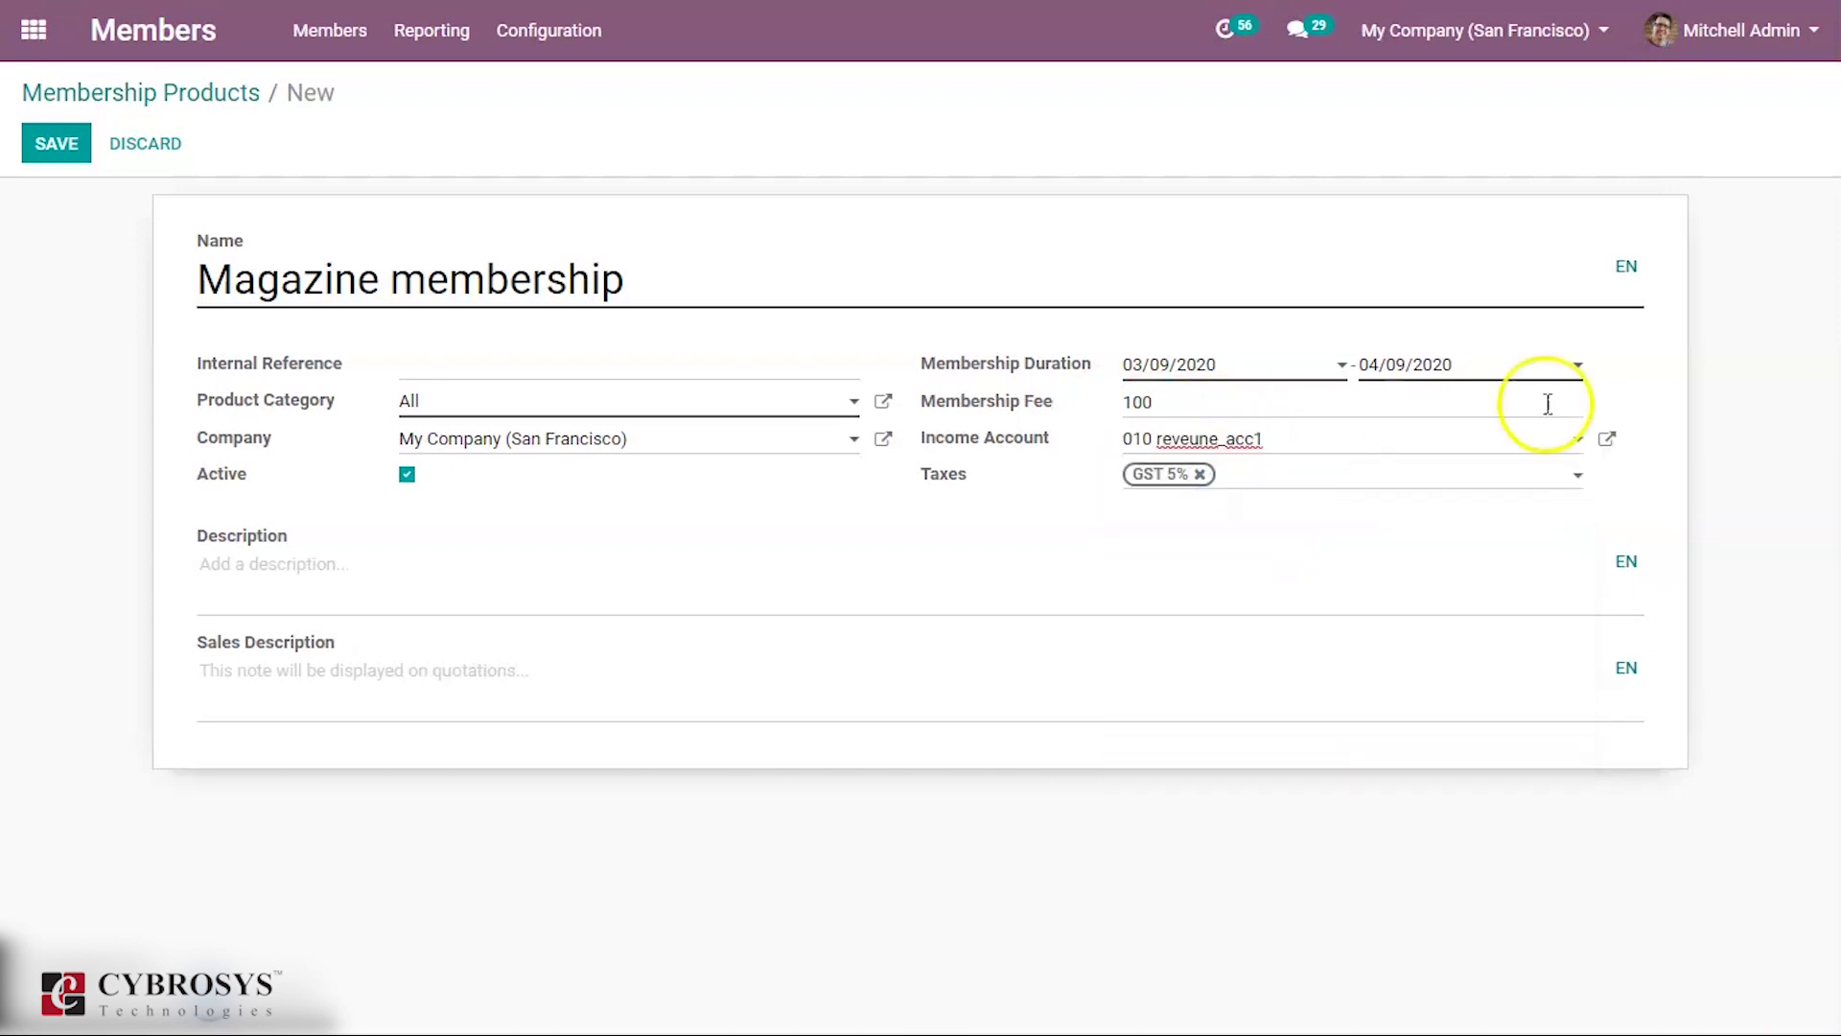
{"action": "left_click", "coordinate": [1603, 437]}
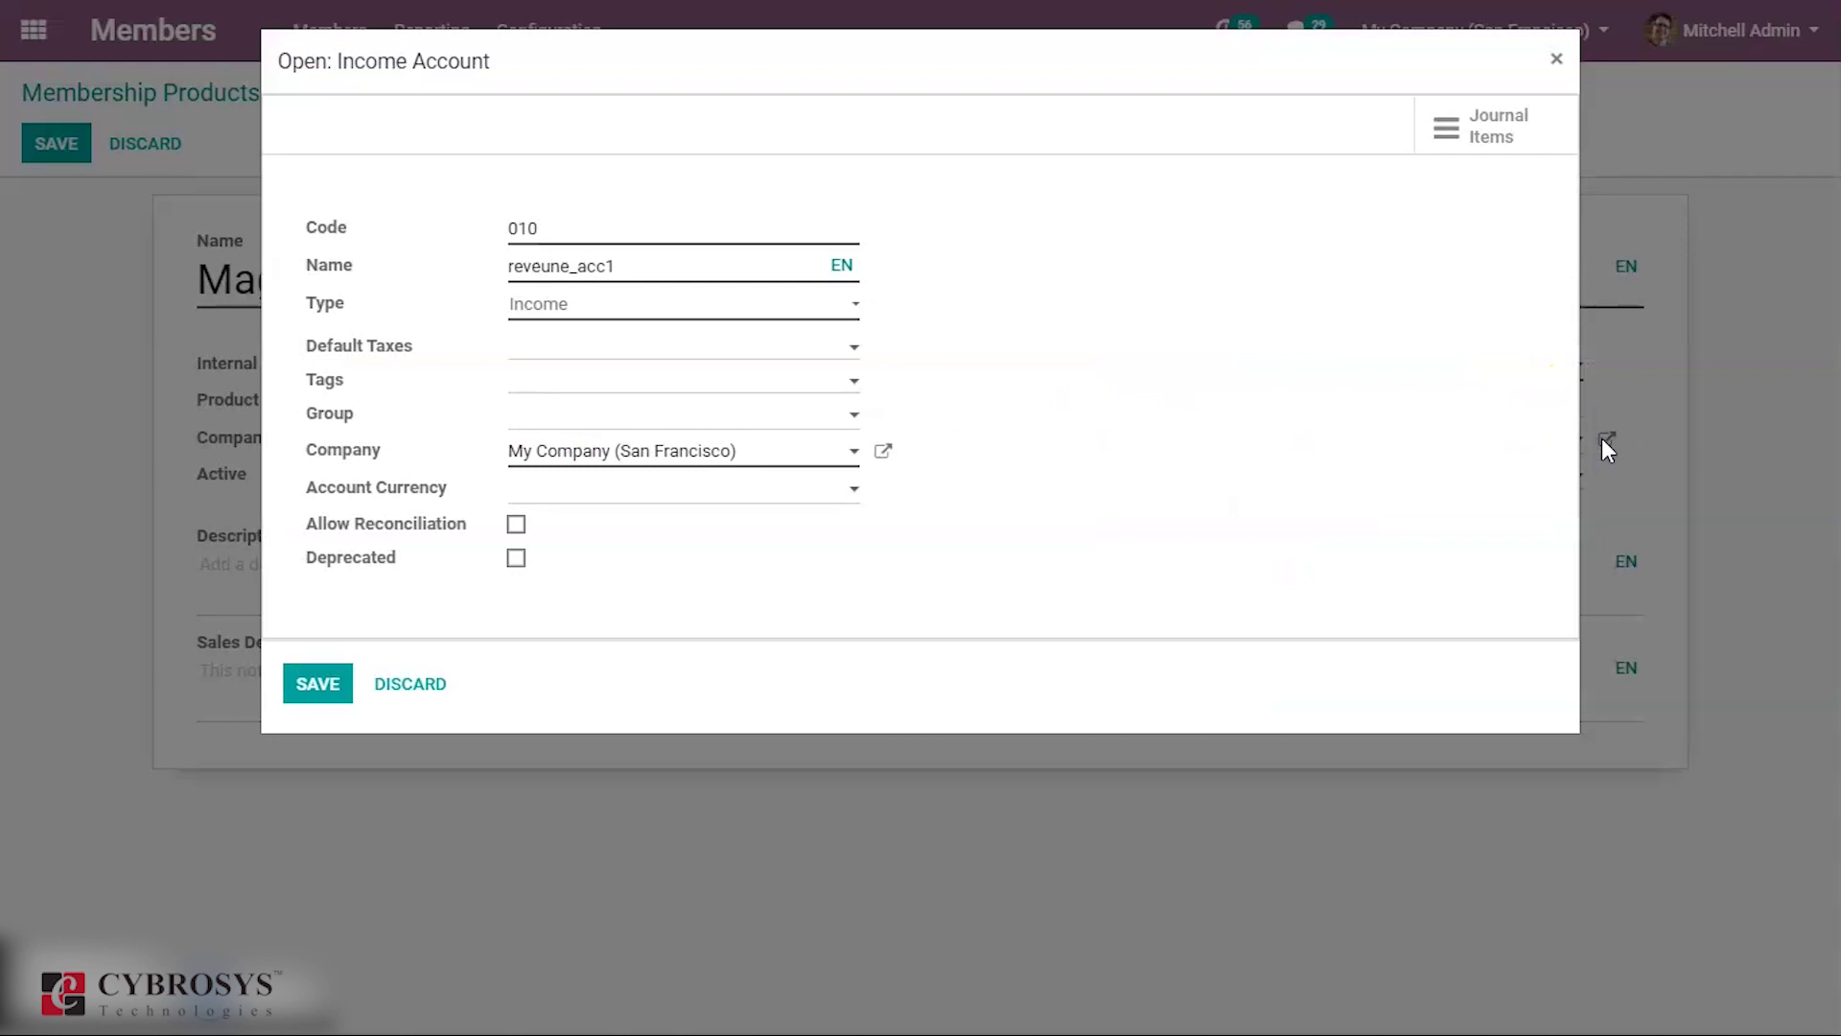
{"action": "left_click", "coordinate": [1556, 63]}
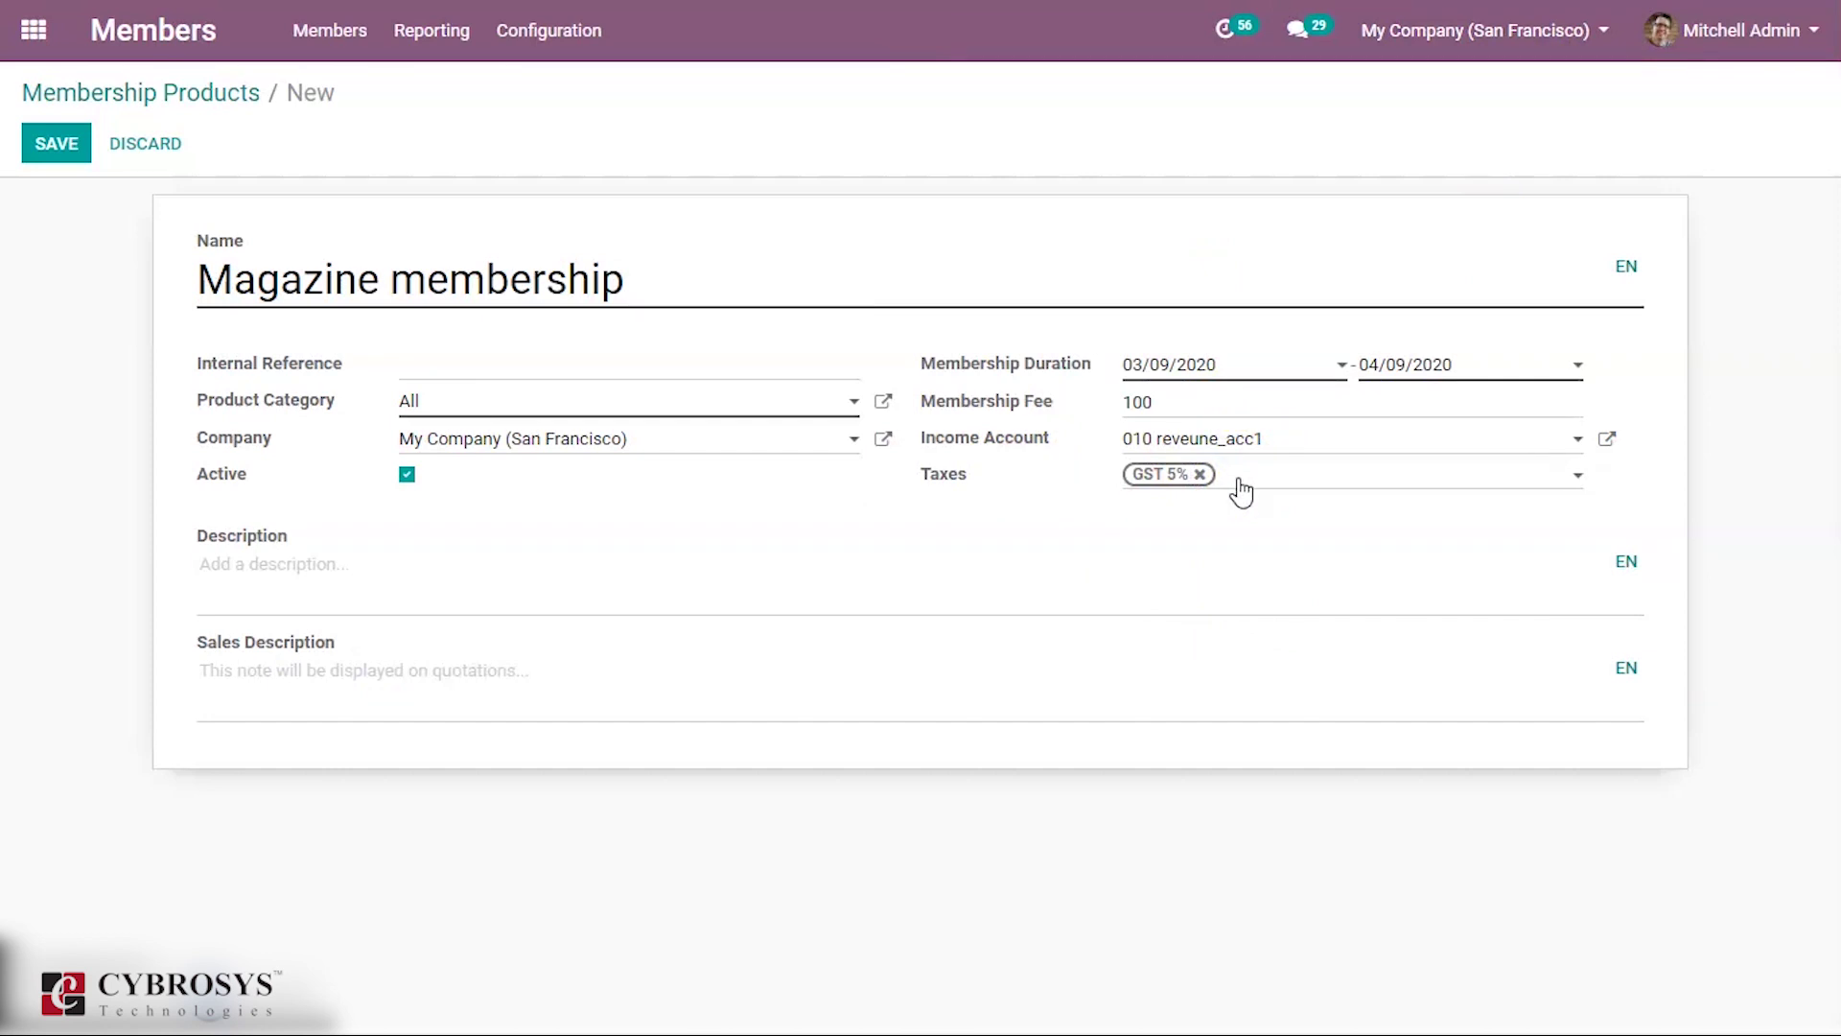
{"action": "left_click", "coordinate": [56, 142]}
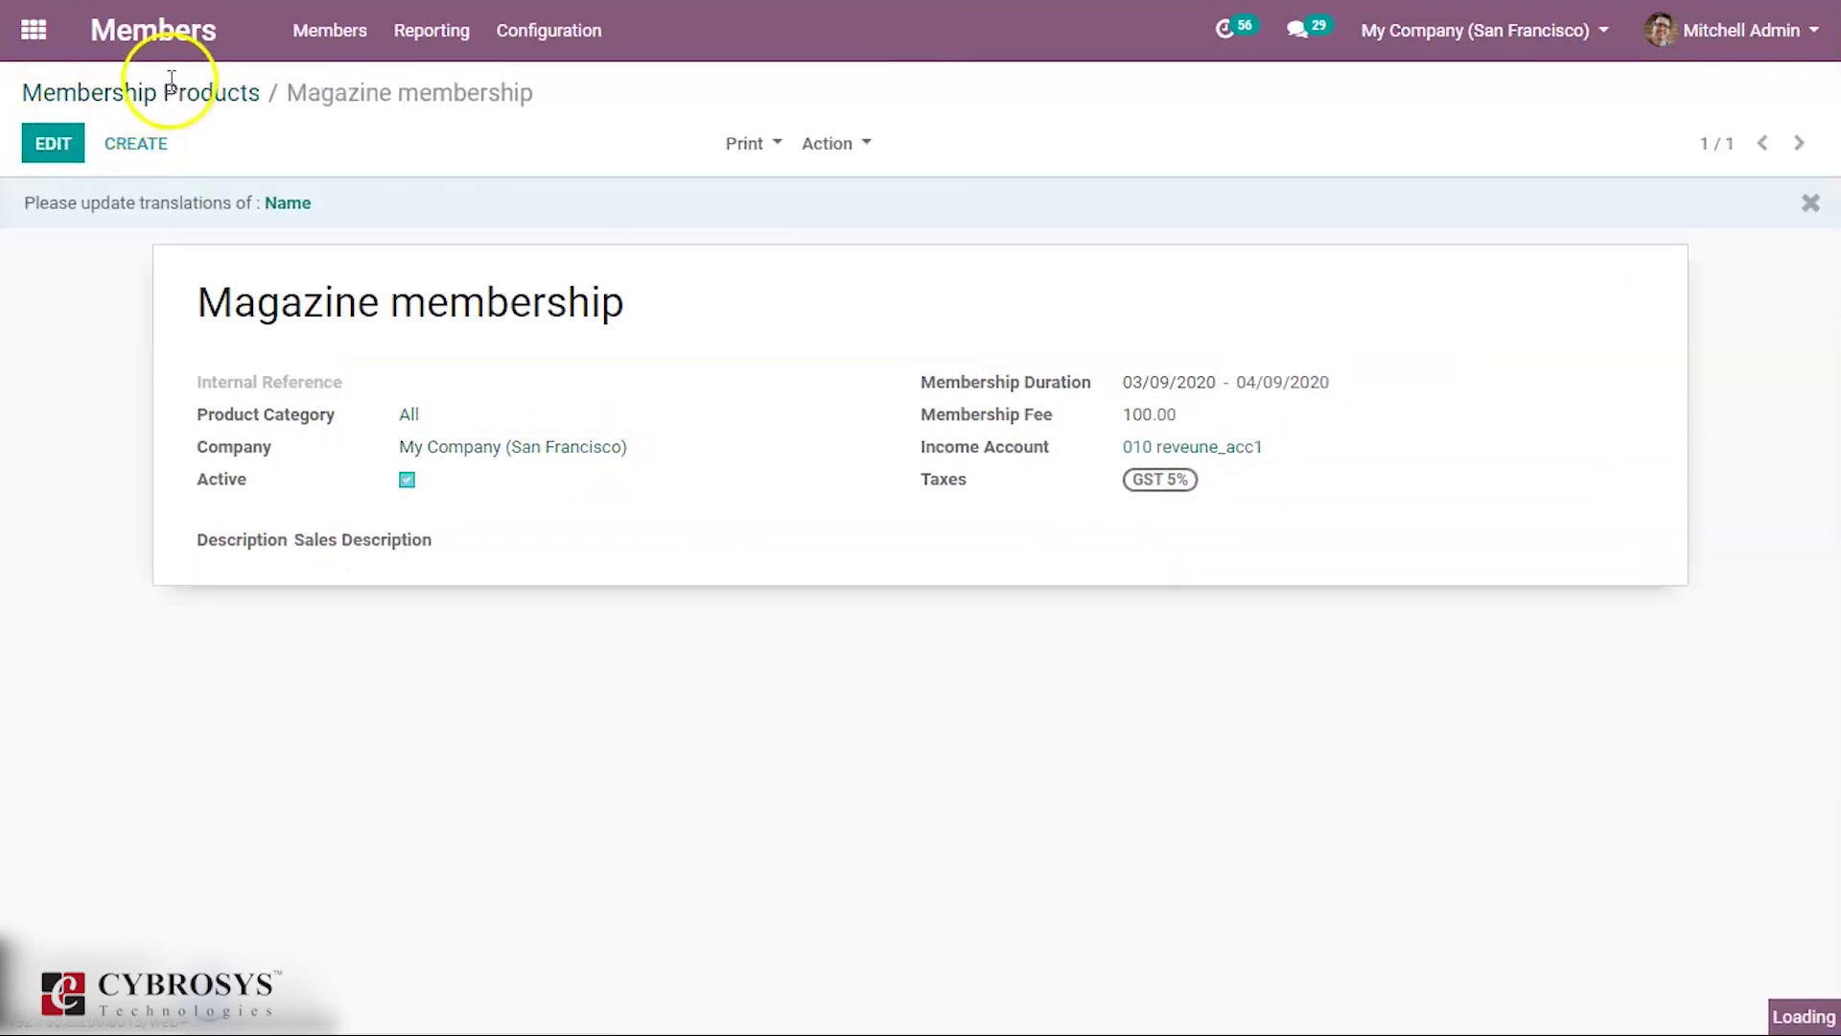
Step: Create a new member with the member's name, company Azure Interior, and address type Contact
{"action": "left_click", "coordinate": [171, 80]}
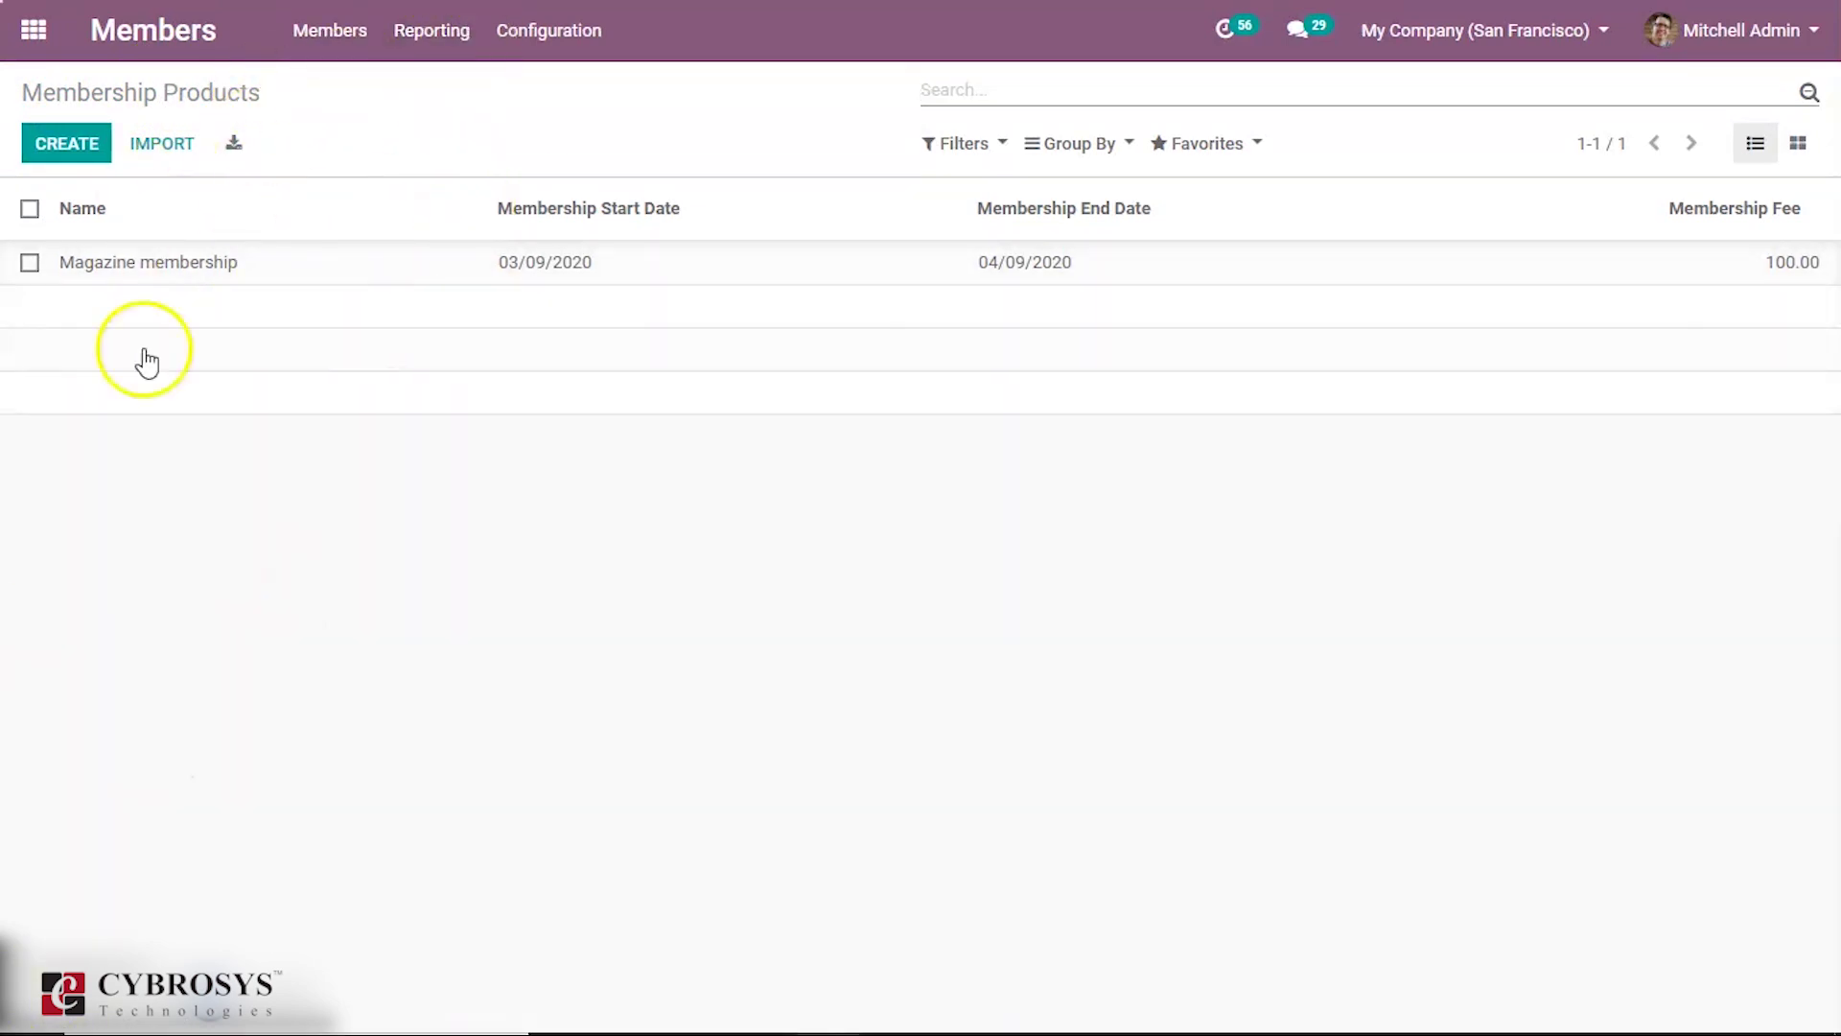
{"action": "left_click", "coordinate": [313, 32]}
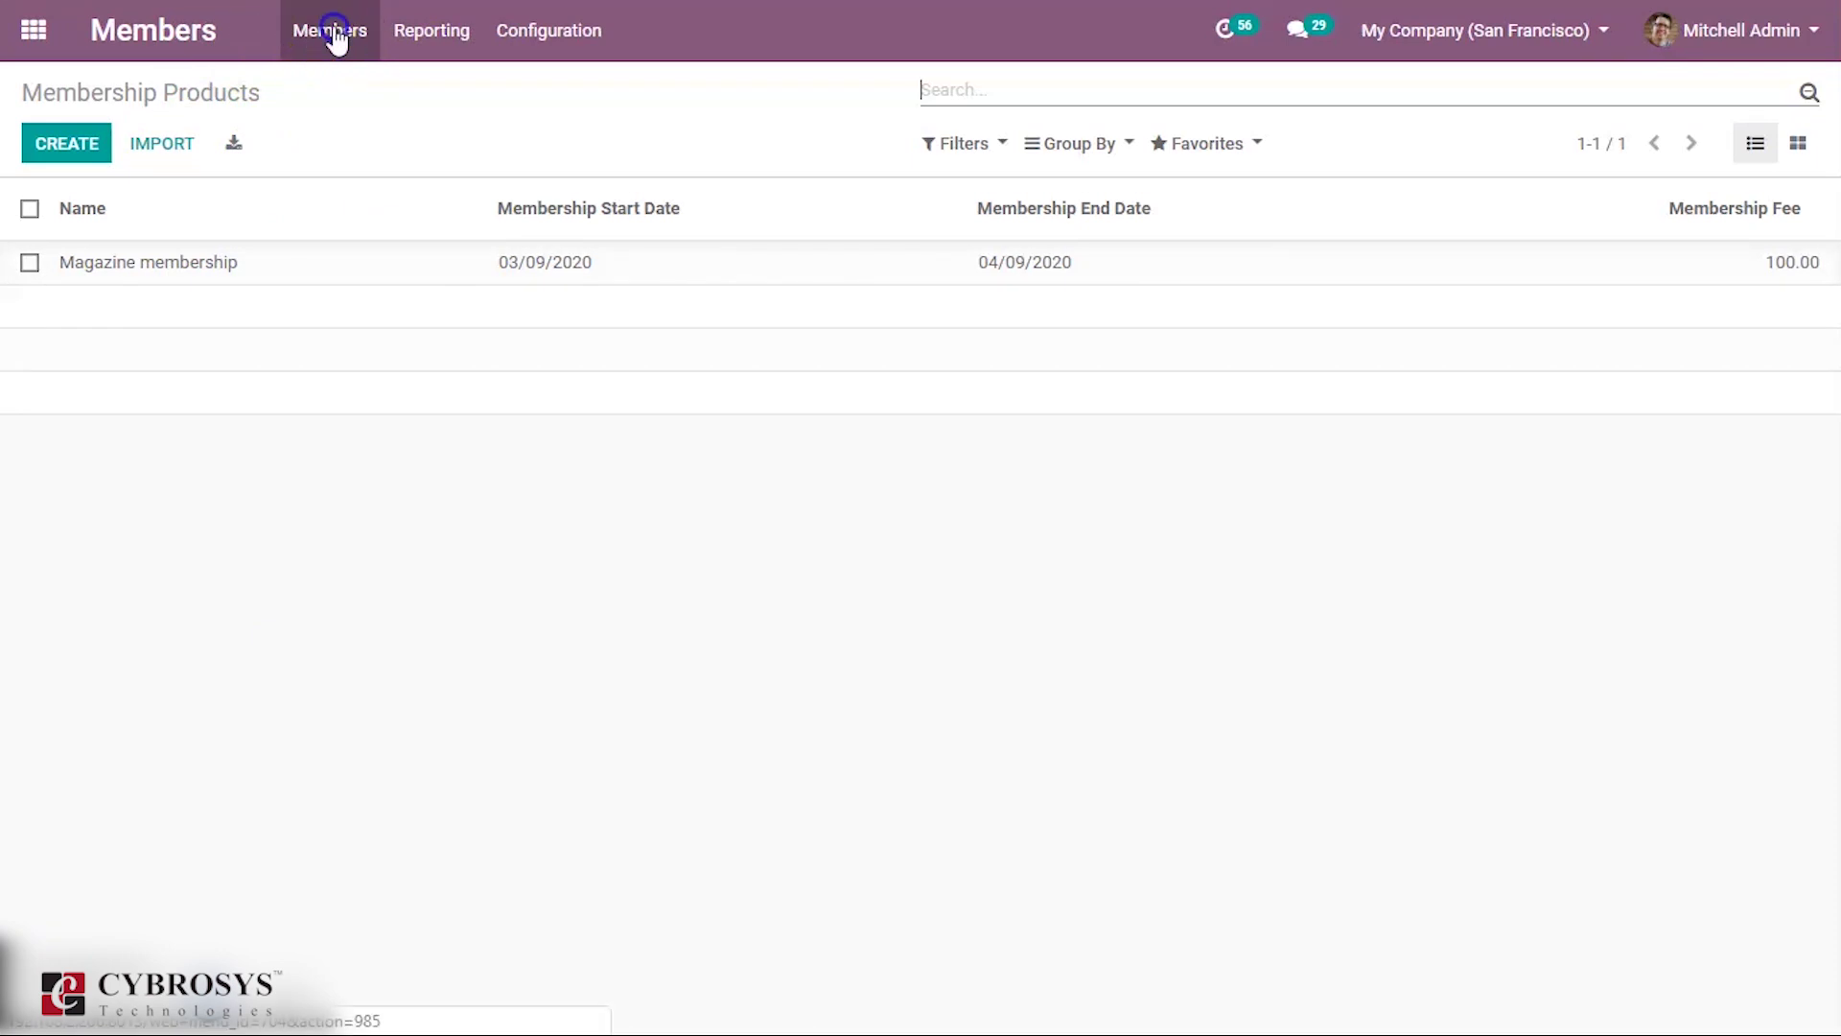
{"action": "left_click", "coordinate": [89, 149]}
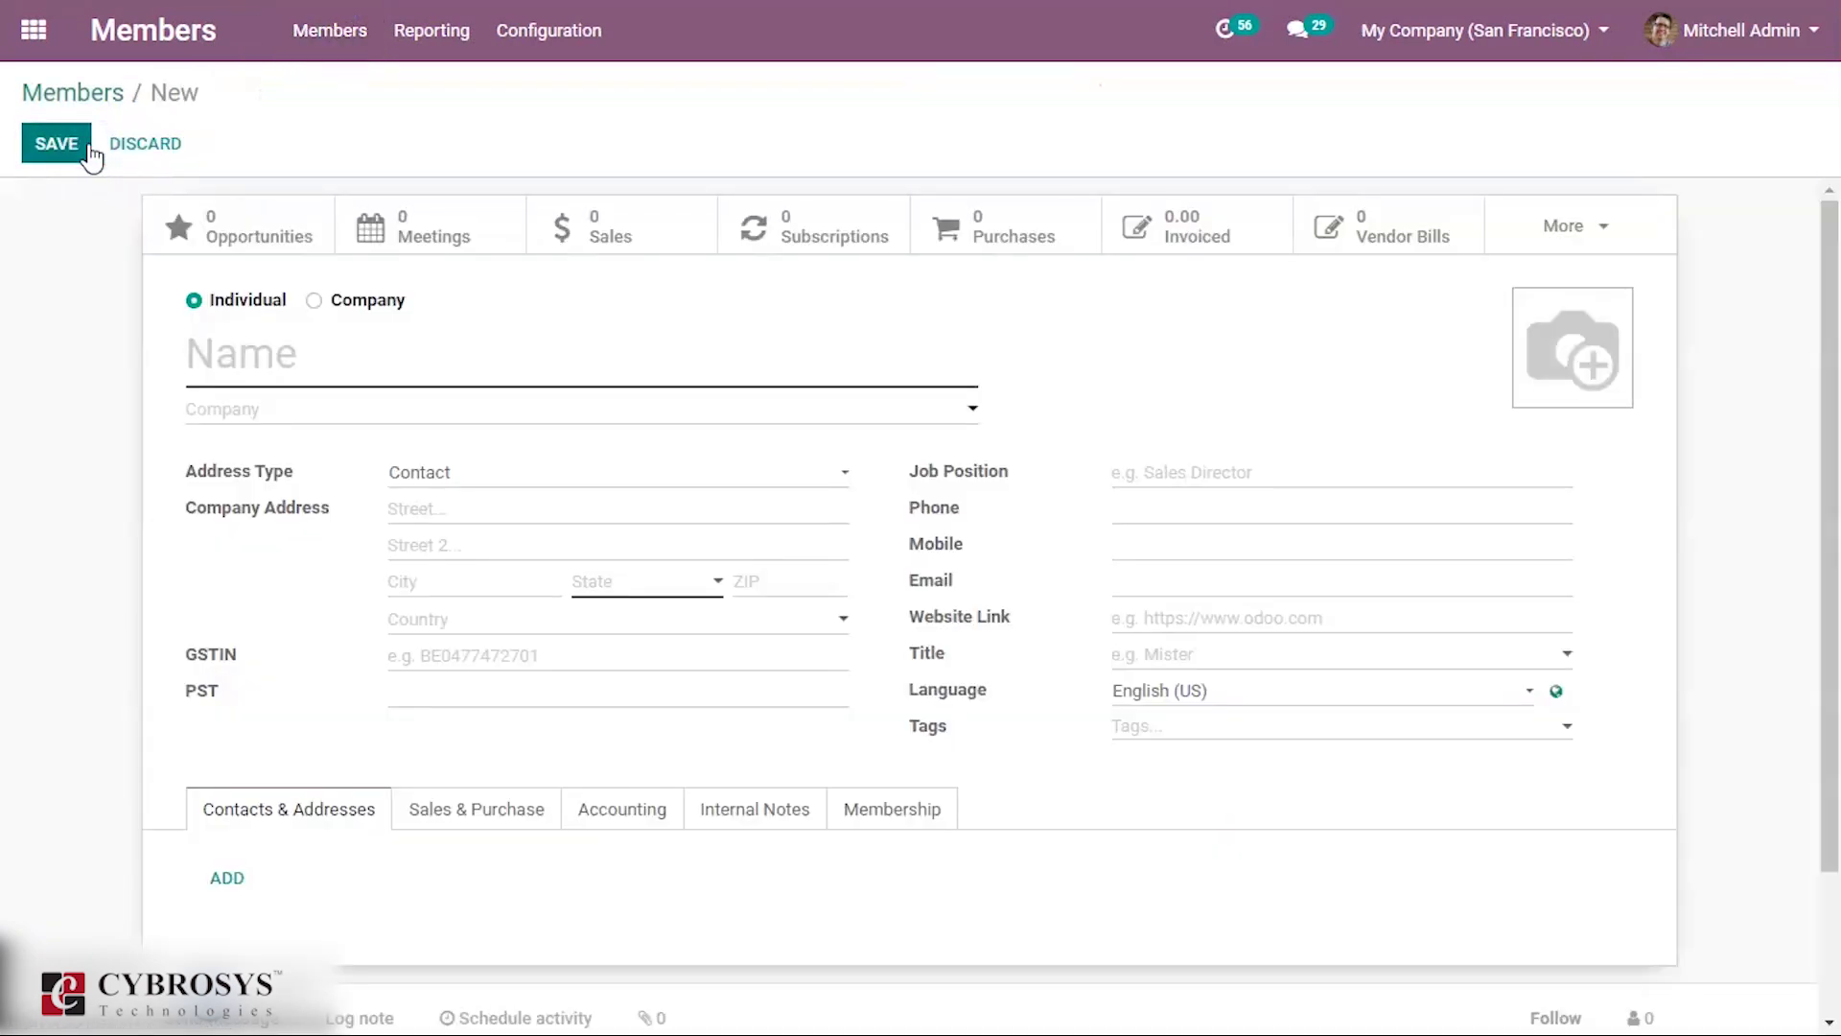
{"action": "left_click", "coordinate": [324, 356]}
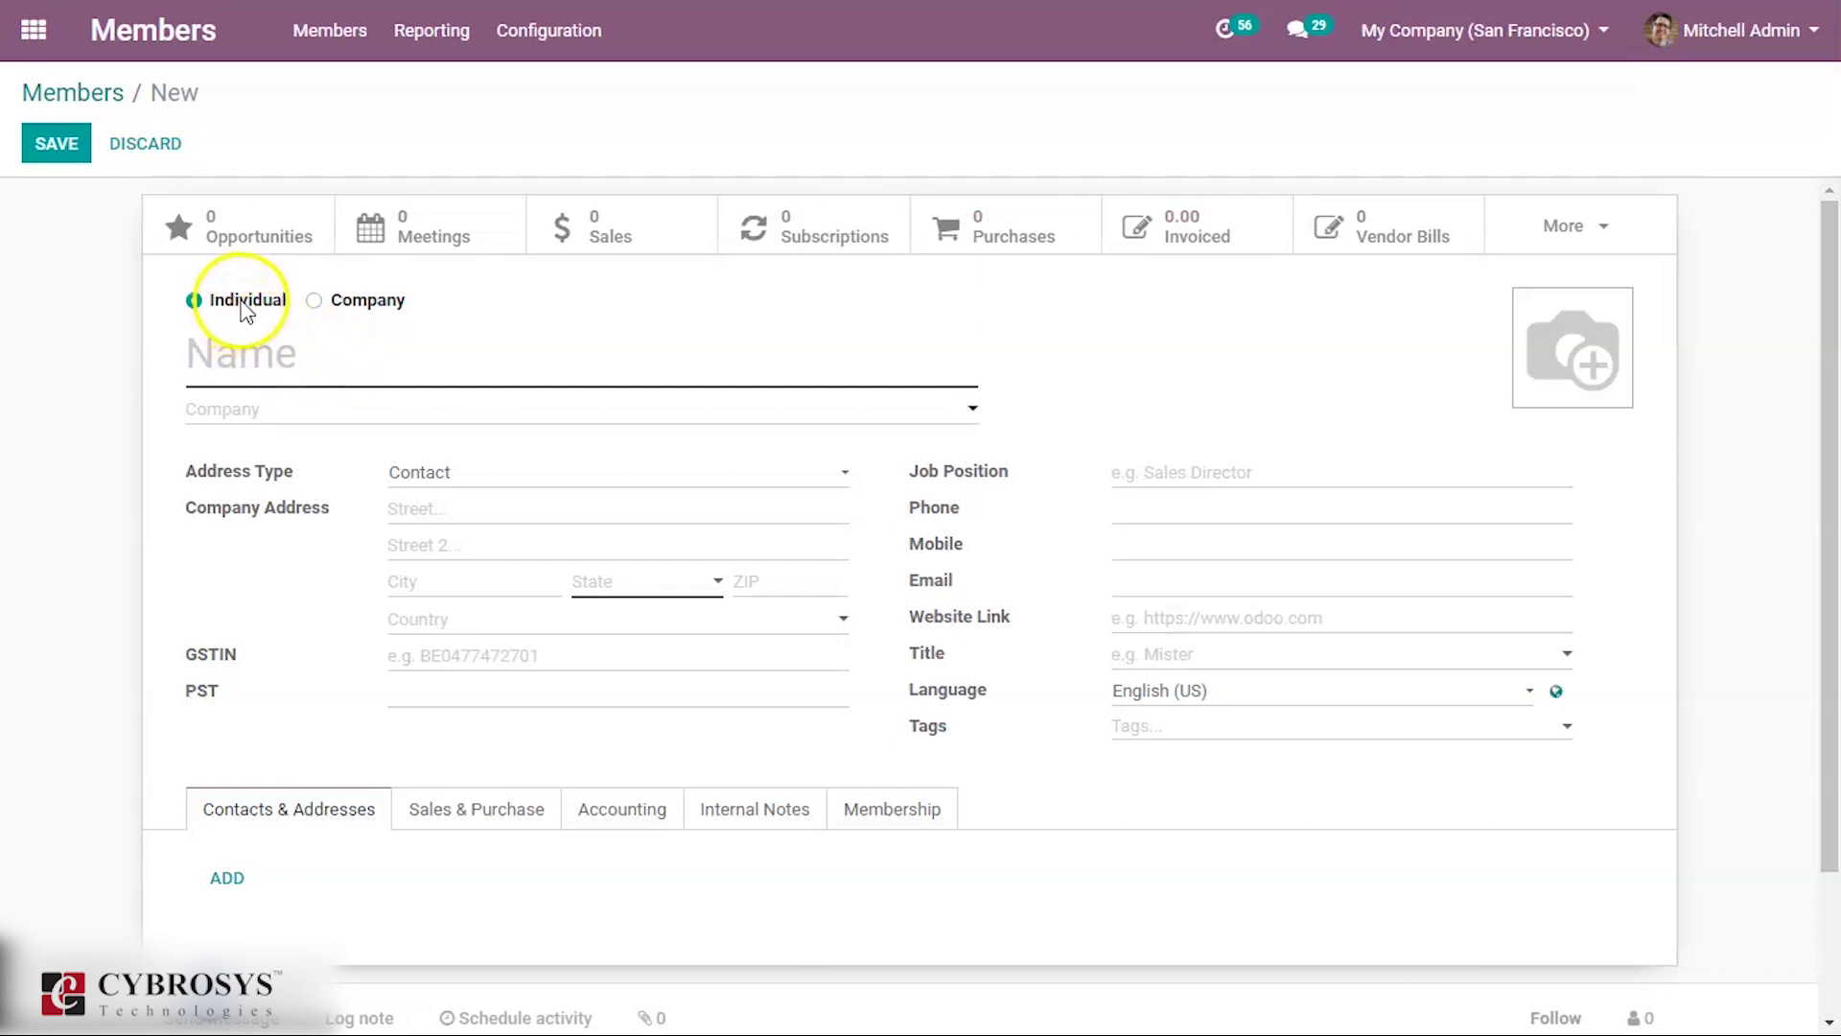
{"action": "left_click", "coordinate": [320, 364]}
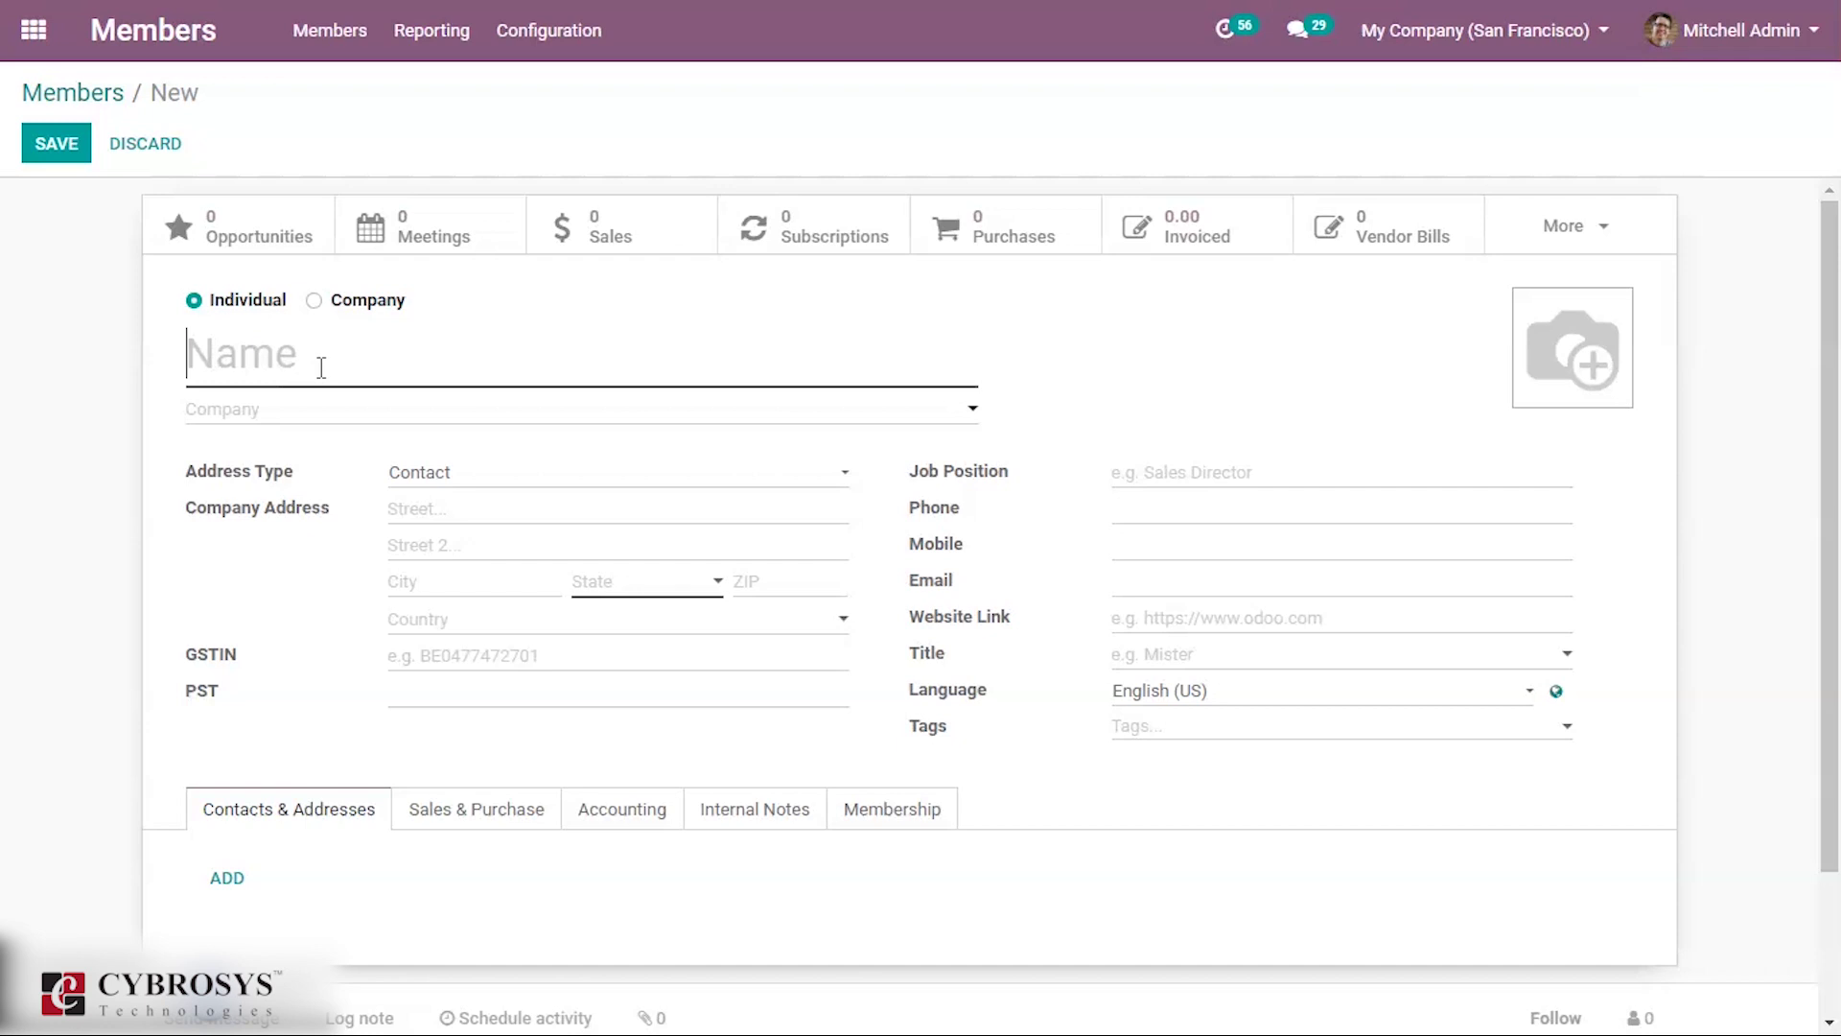
{"action": "type", "text": "Kiran"}
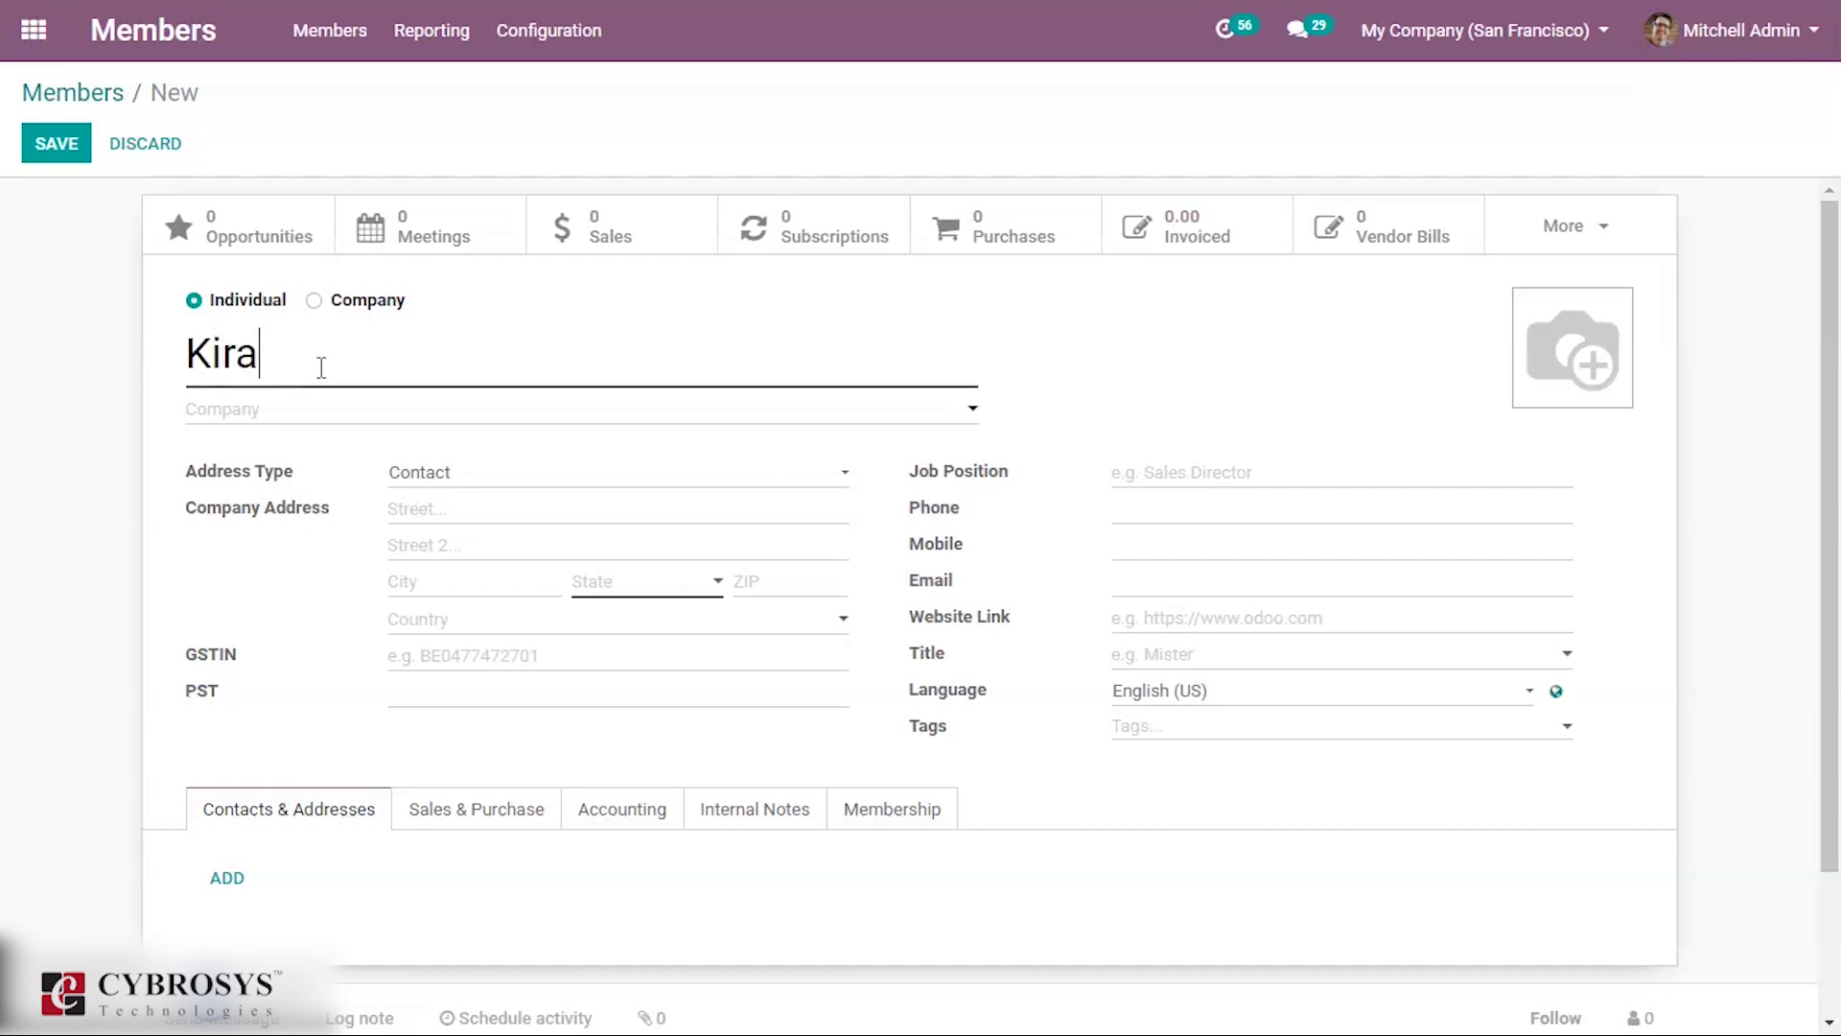
{"action": "left_click", "coordinate": [301, 422]}
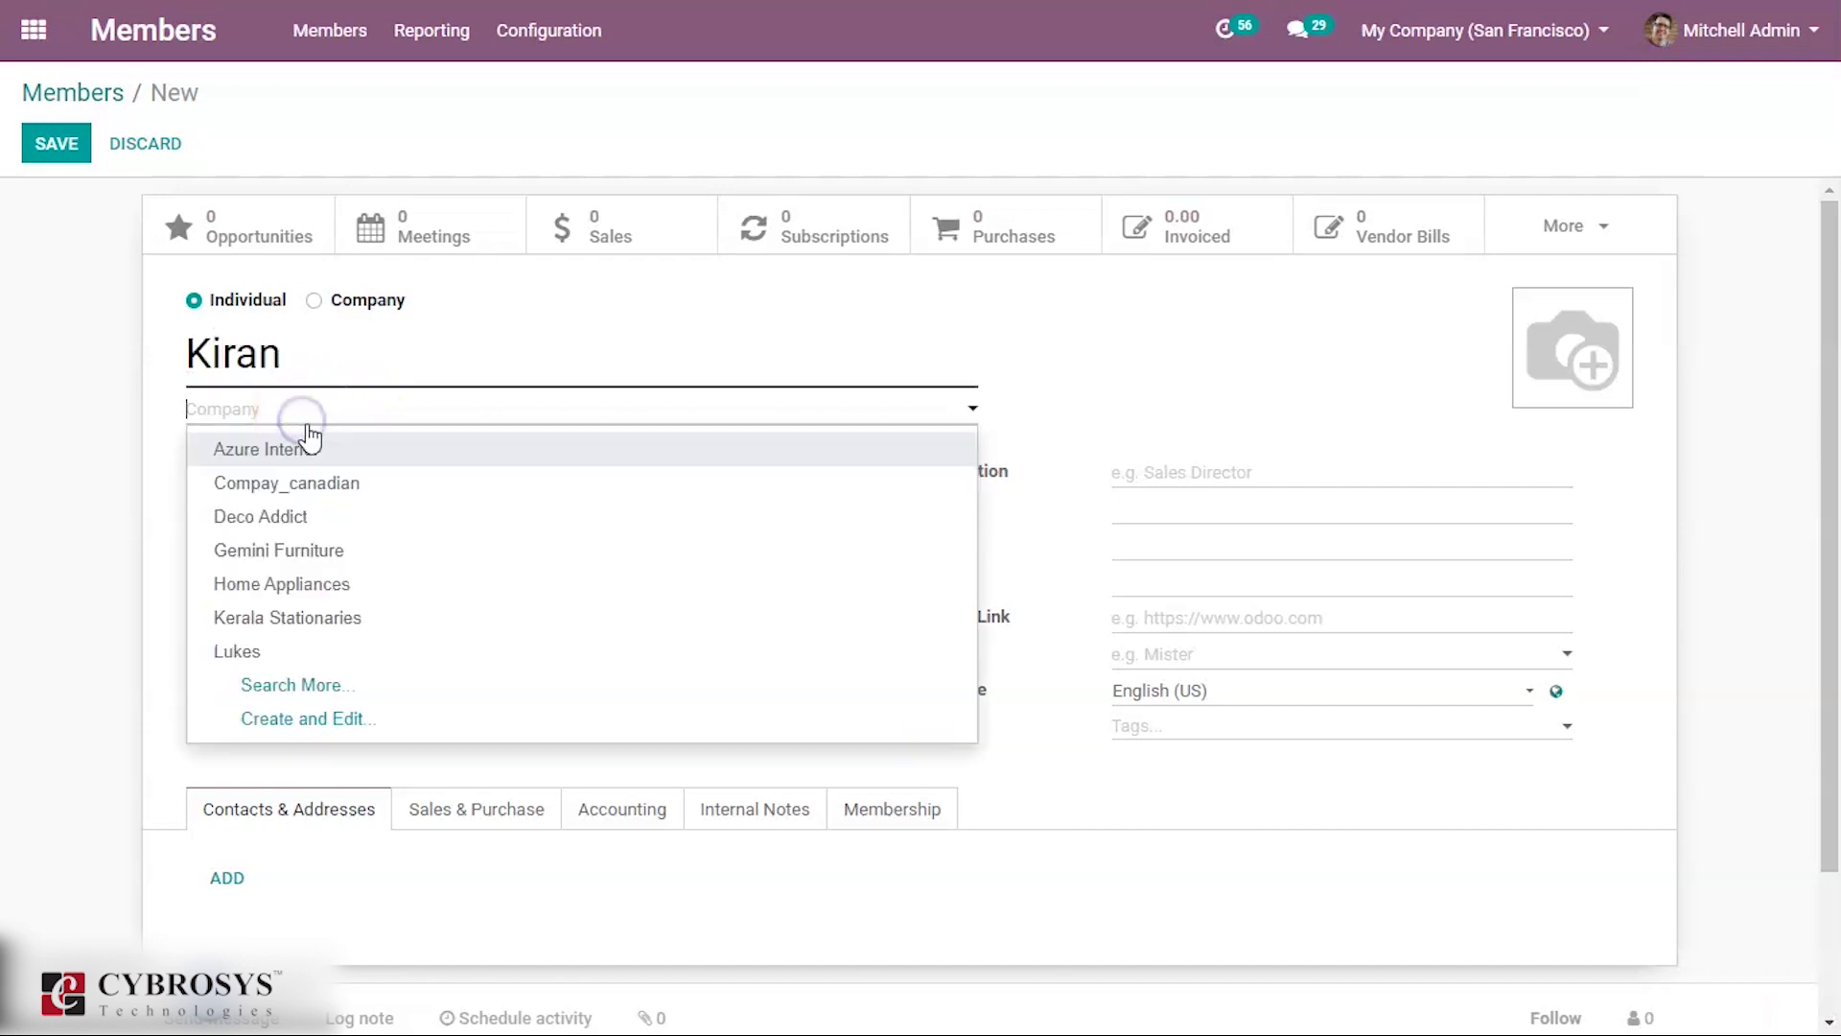
{"action": "left_click", "coordinate": [308, 442]}
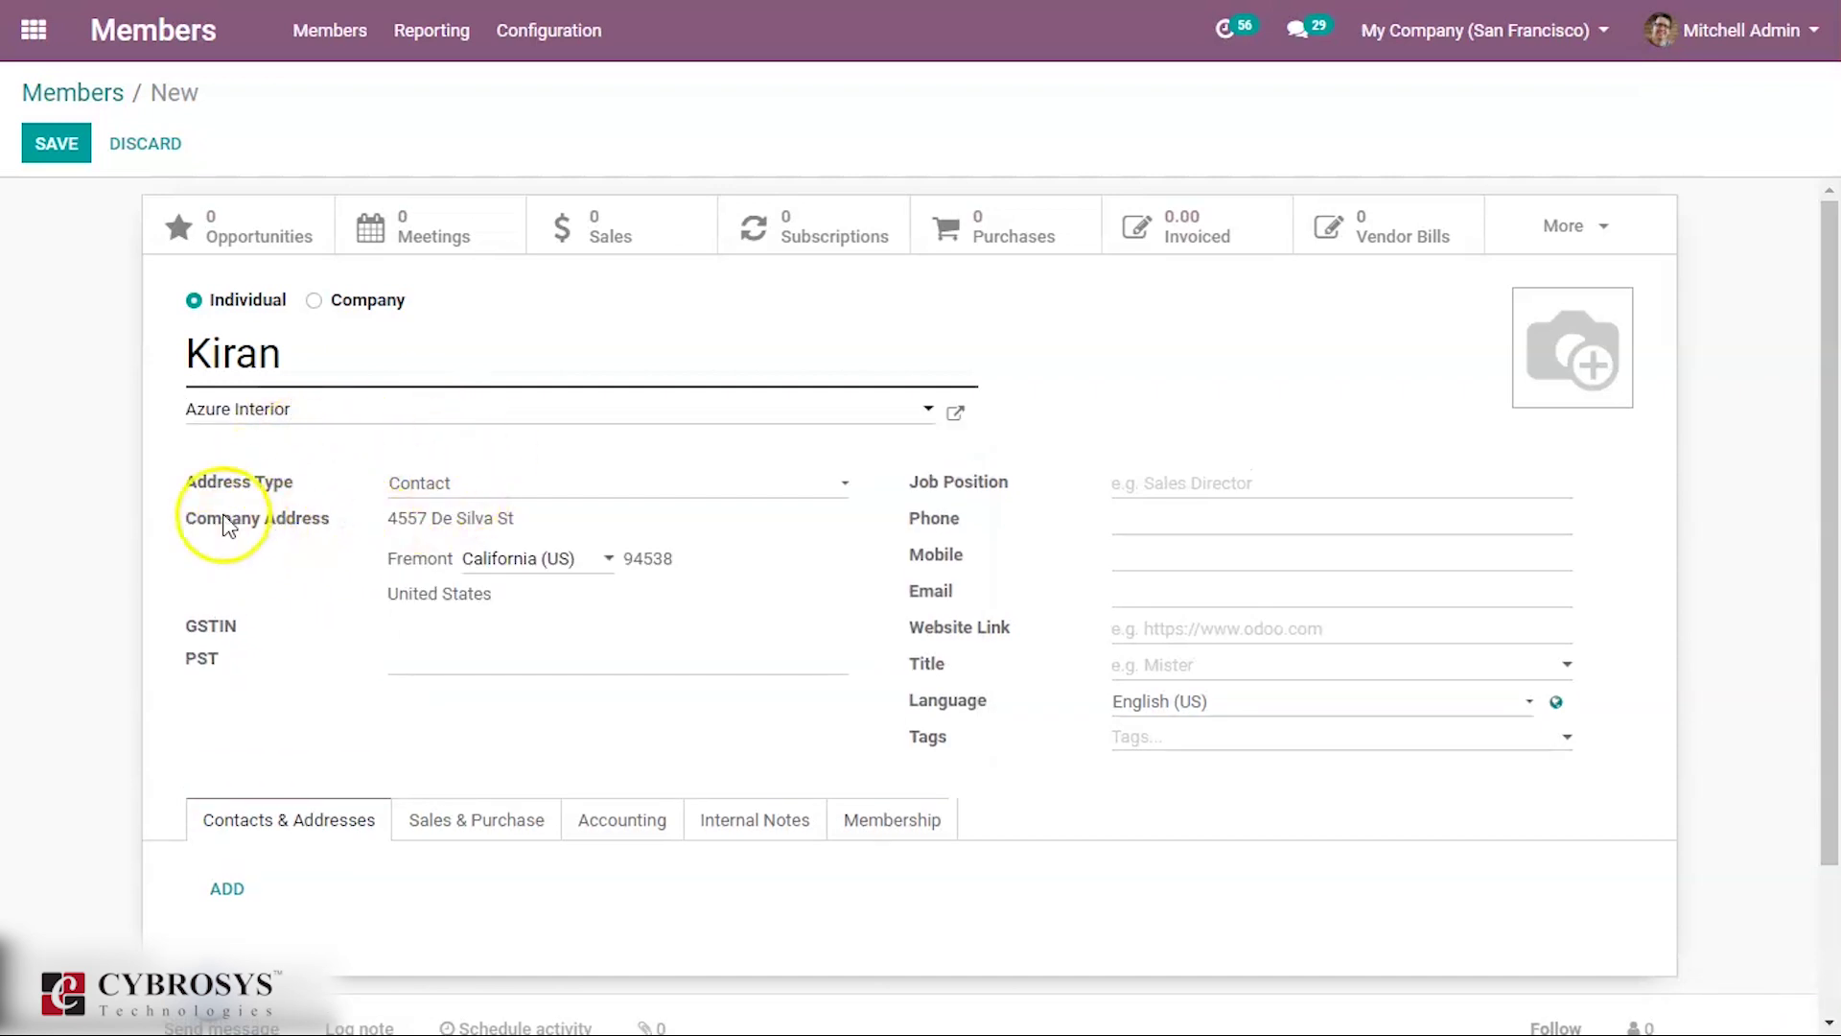
{"action": "left_click", "coordinate": [419, 489]}
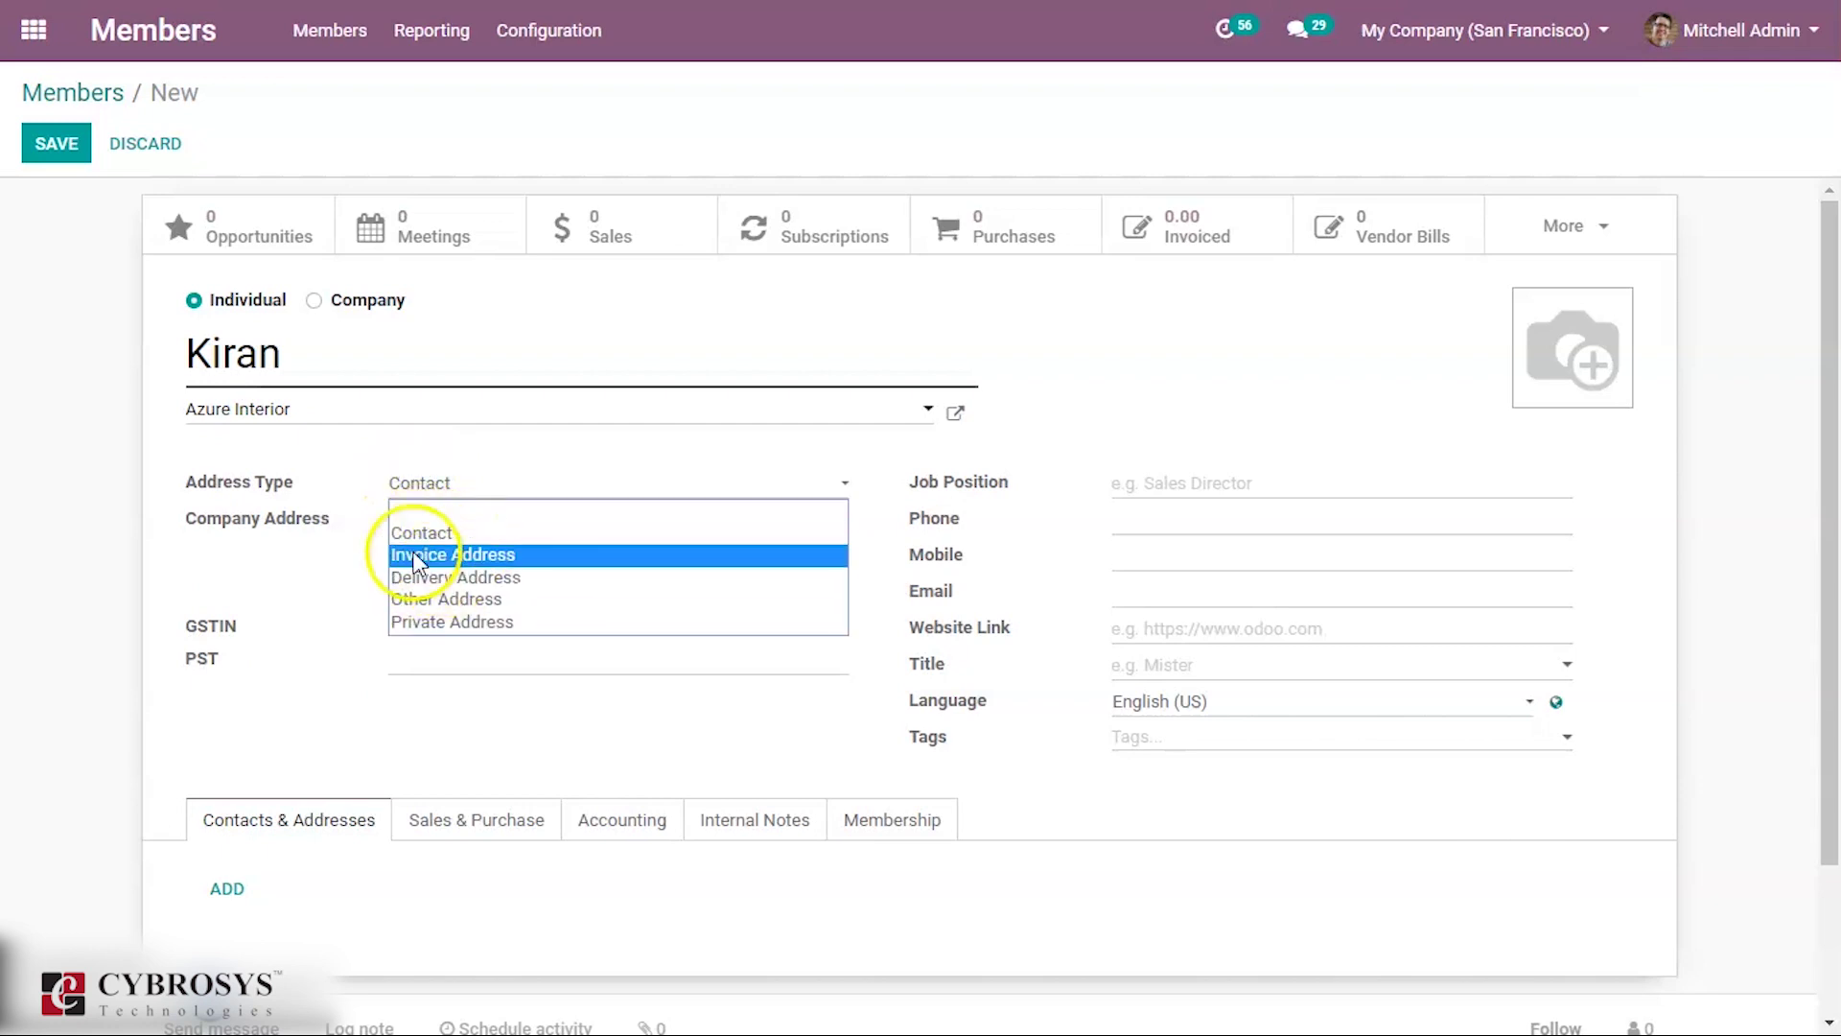
{"action": "left_click", "coordinate": [292, 608]}
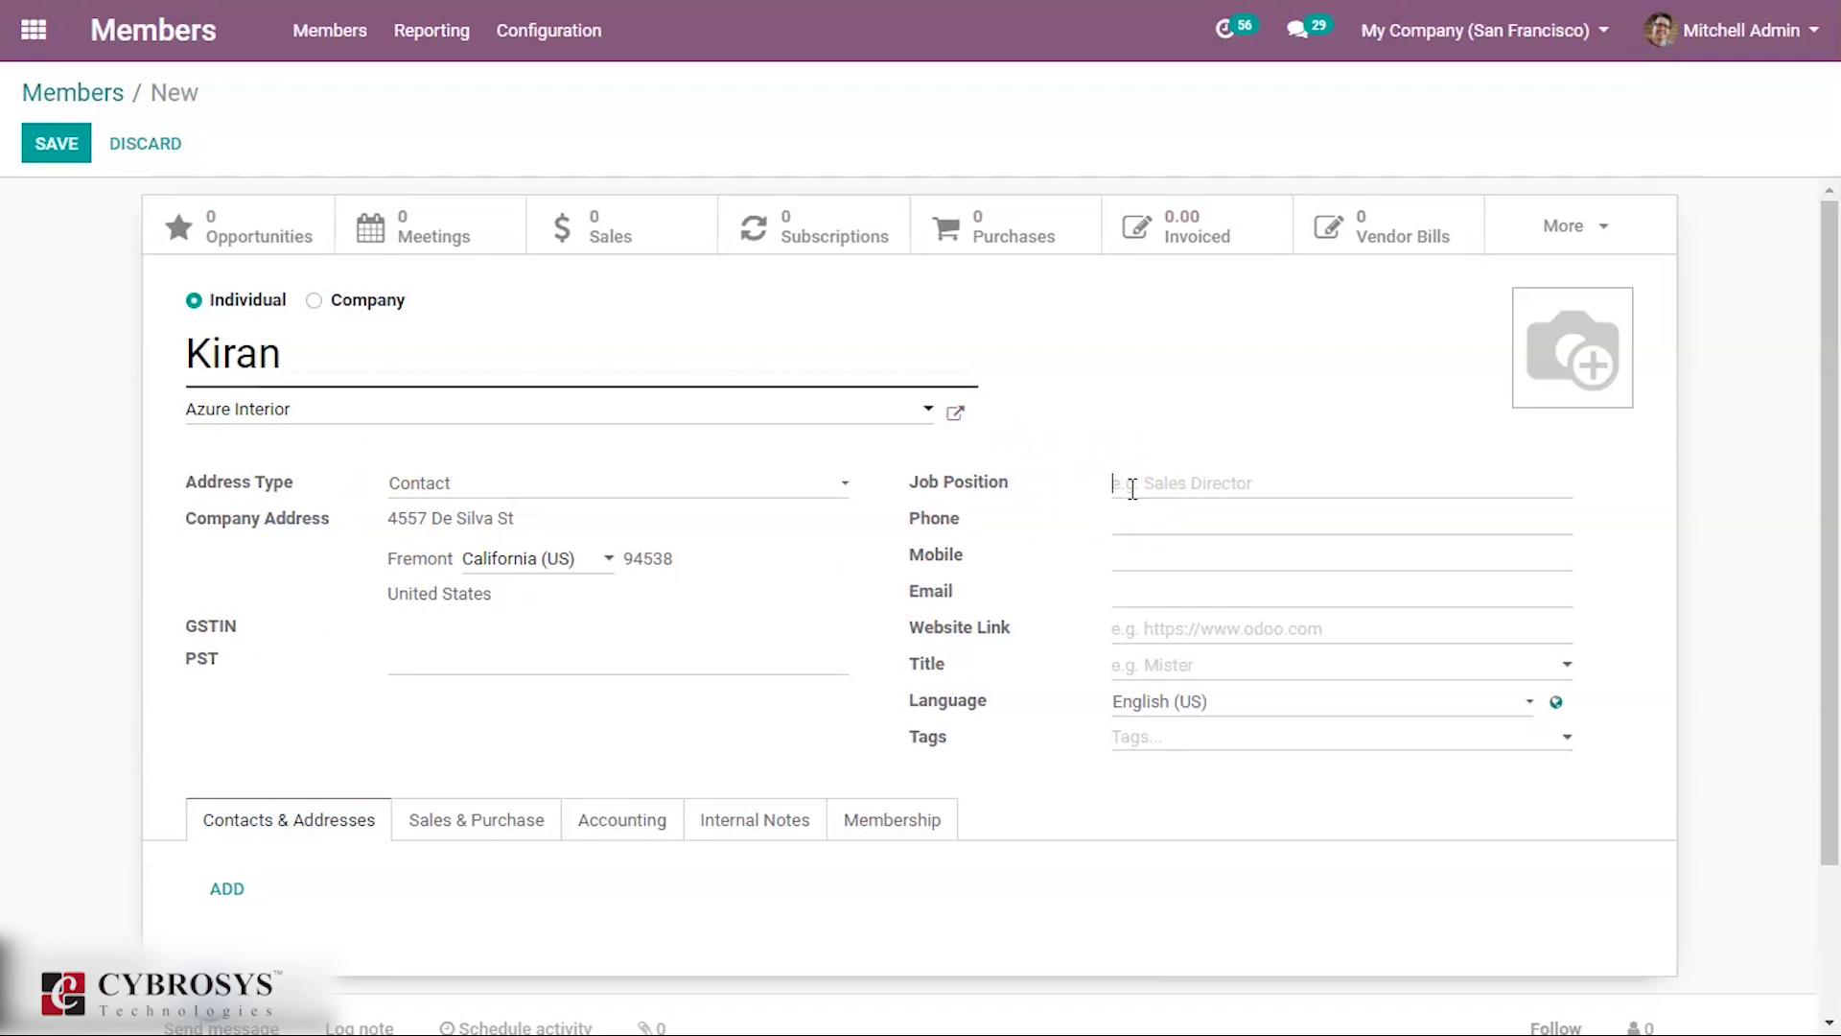
Step: Enter job position Sales Manager, leave Title empty, and add the Employees tag
{"action": "type", "text": "M"}
{"action": "type", "text": "Sa"}
{"action": "type", "text": "les"}
{"action": "left_click", "coordinate": [1260, 520]}
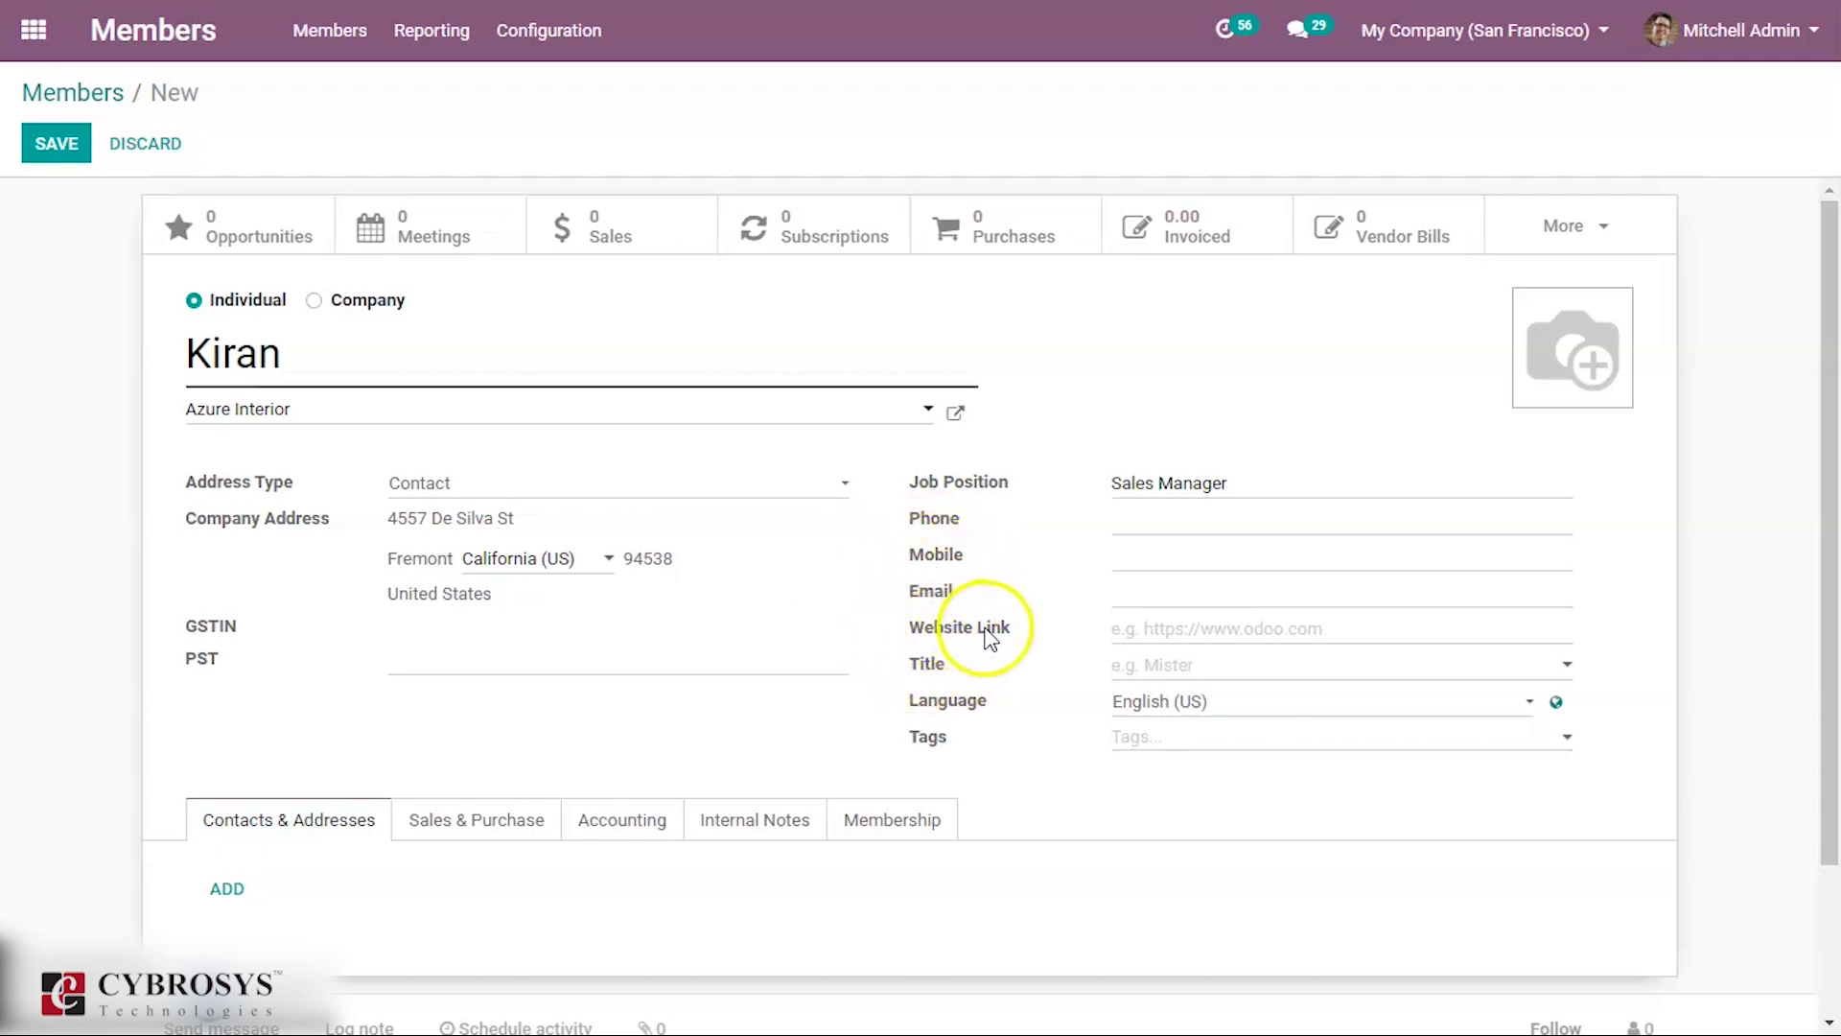
{"action": "left_click", "coordinate": [1147, 672]}
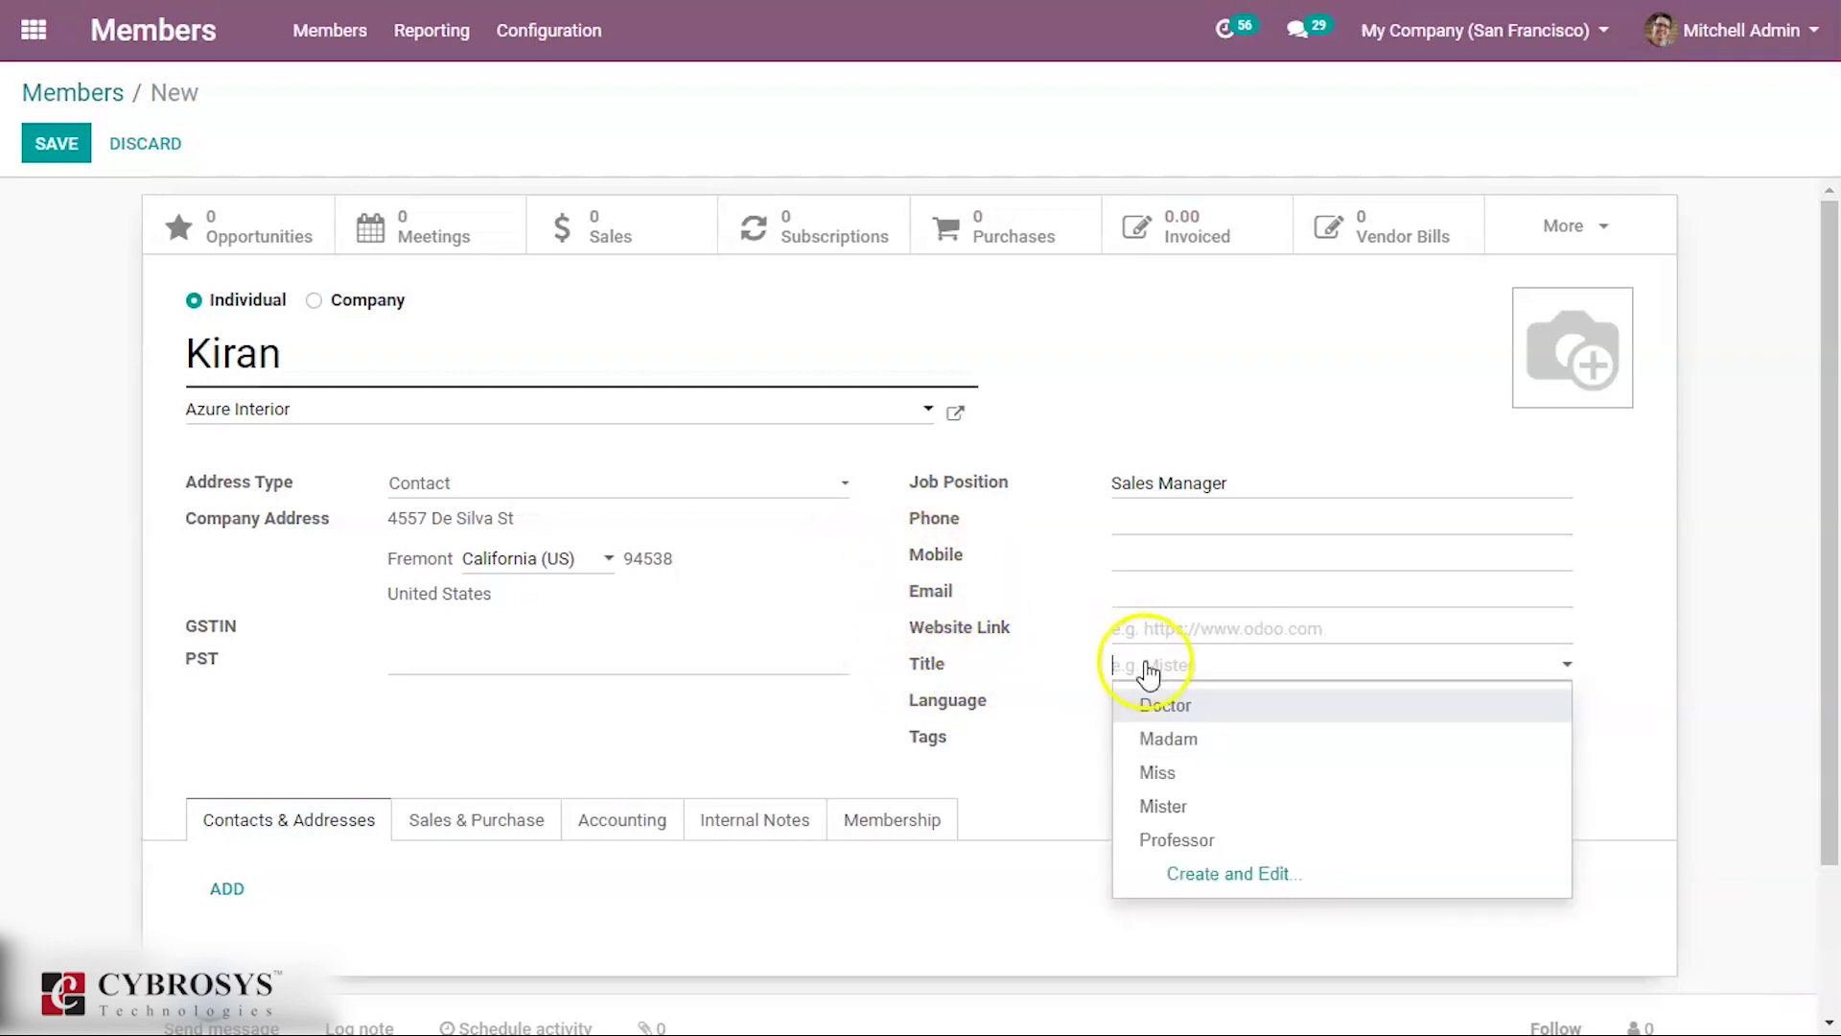
{"action": "left_click", "coordinate": [1039, 752]}
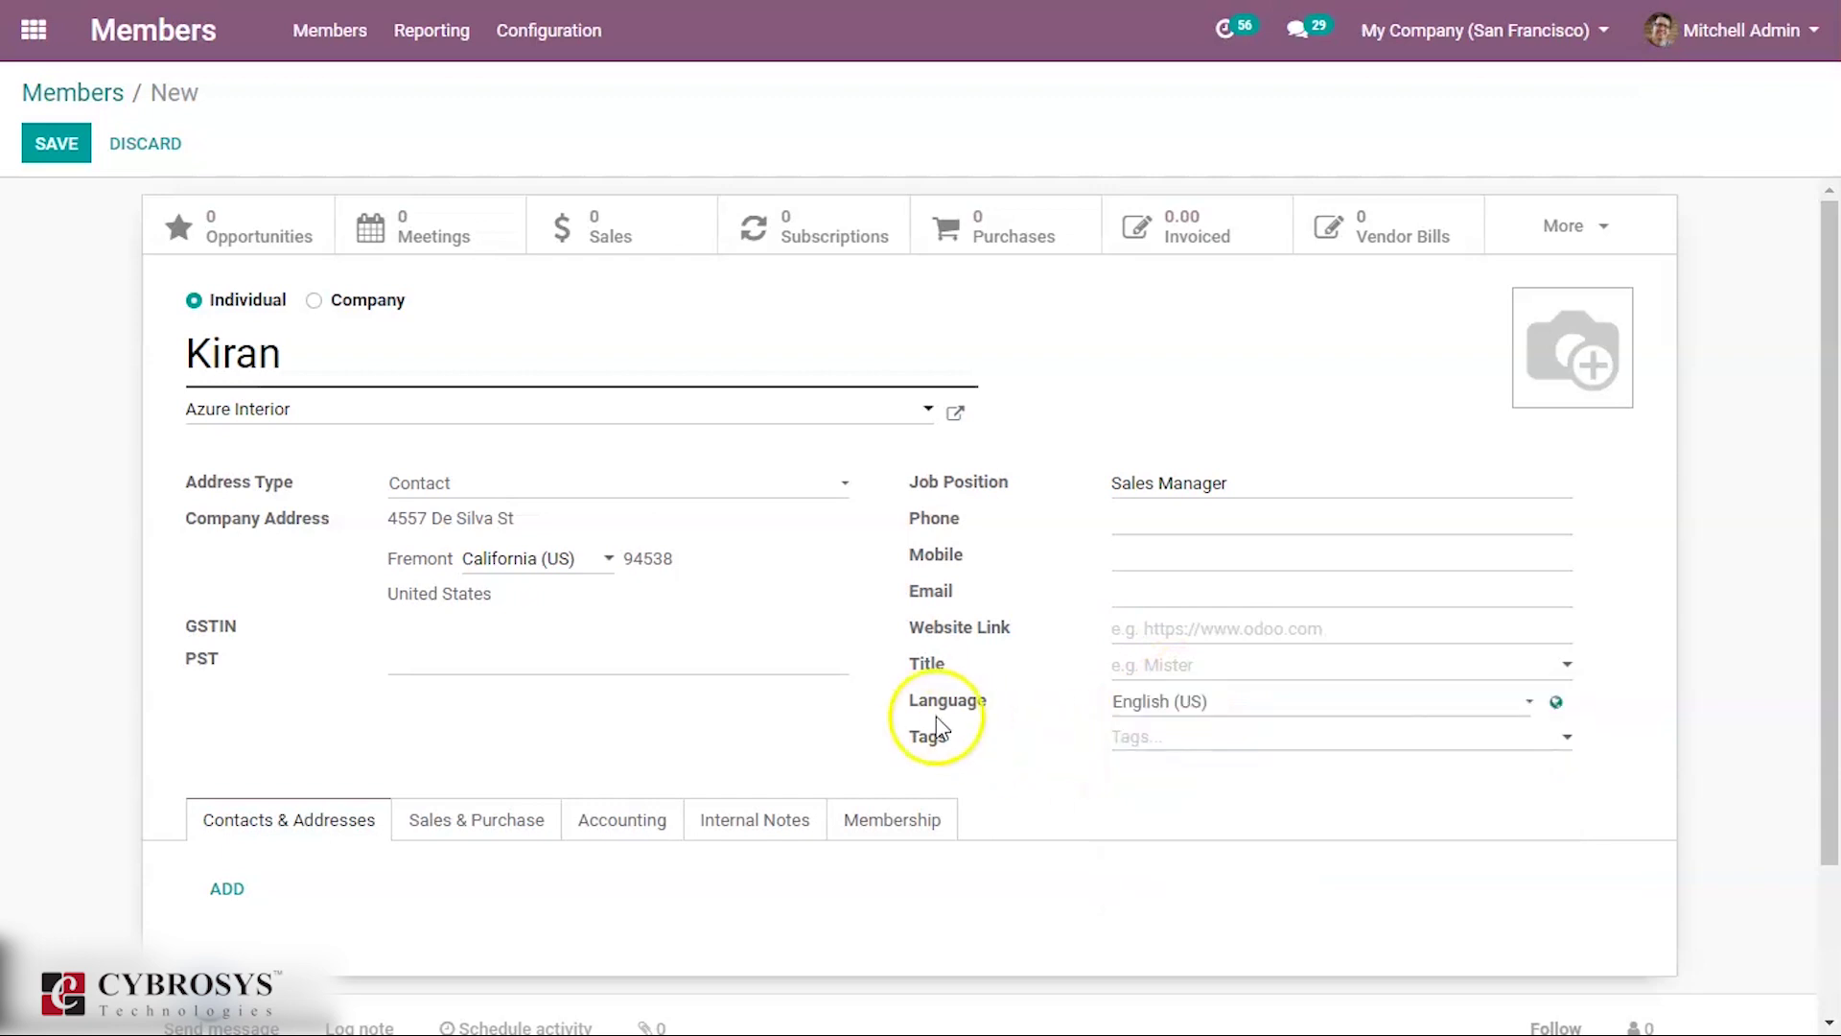
{"action": "left_click", "coordinate": [1168, 736]}
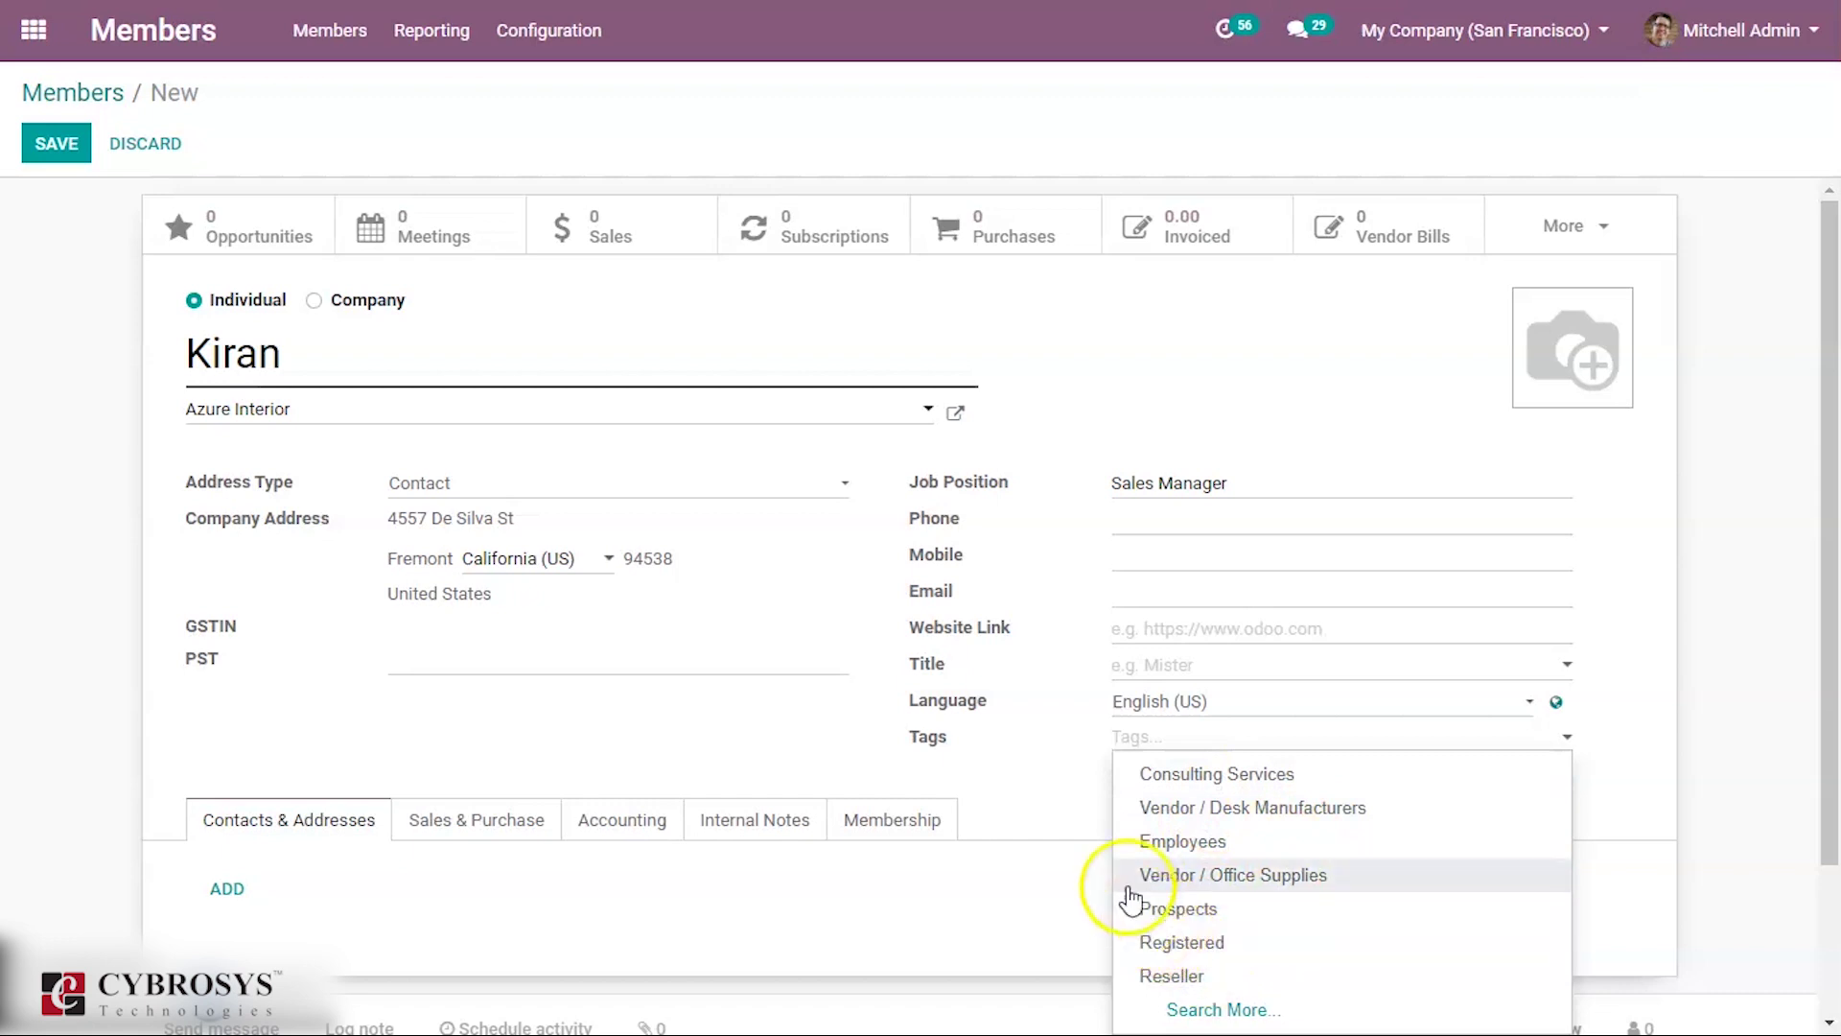
{"action": "left_click", "coordinate": [1206, 850]}
{"action": "left_click", "coordinate": [1249, 740]}
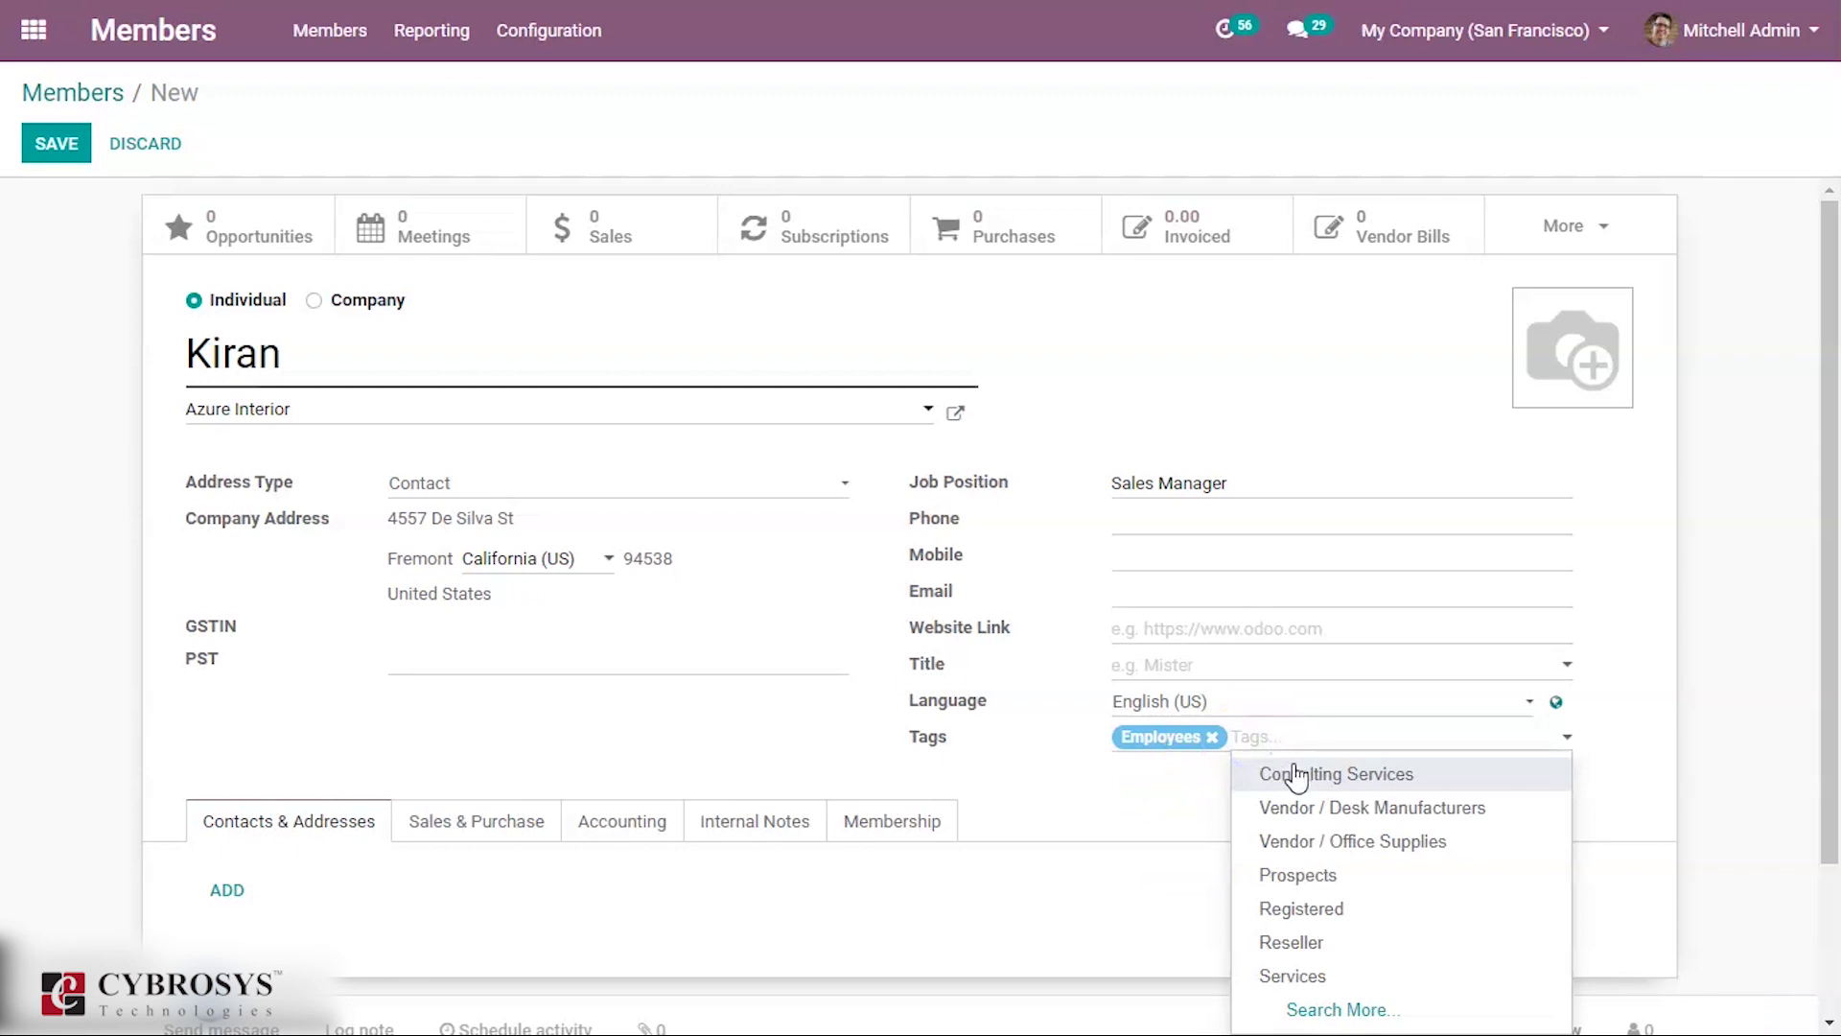
{"action": "left_click", "coordinate": [1155, 814]}
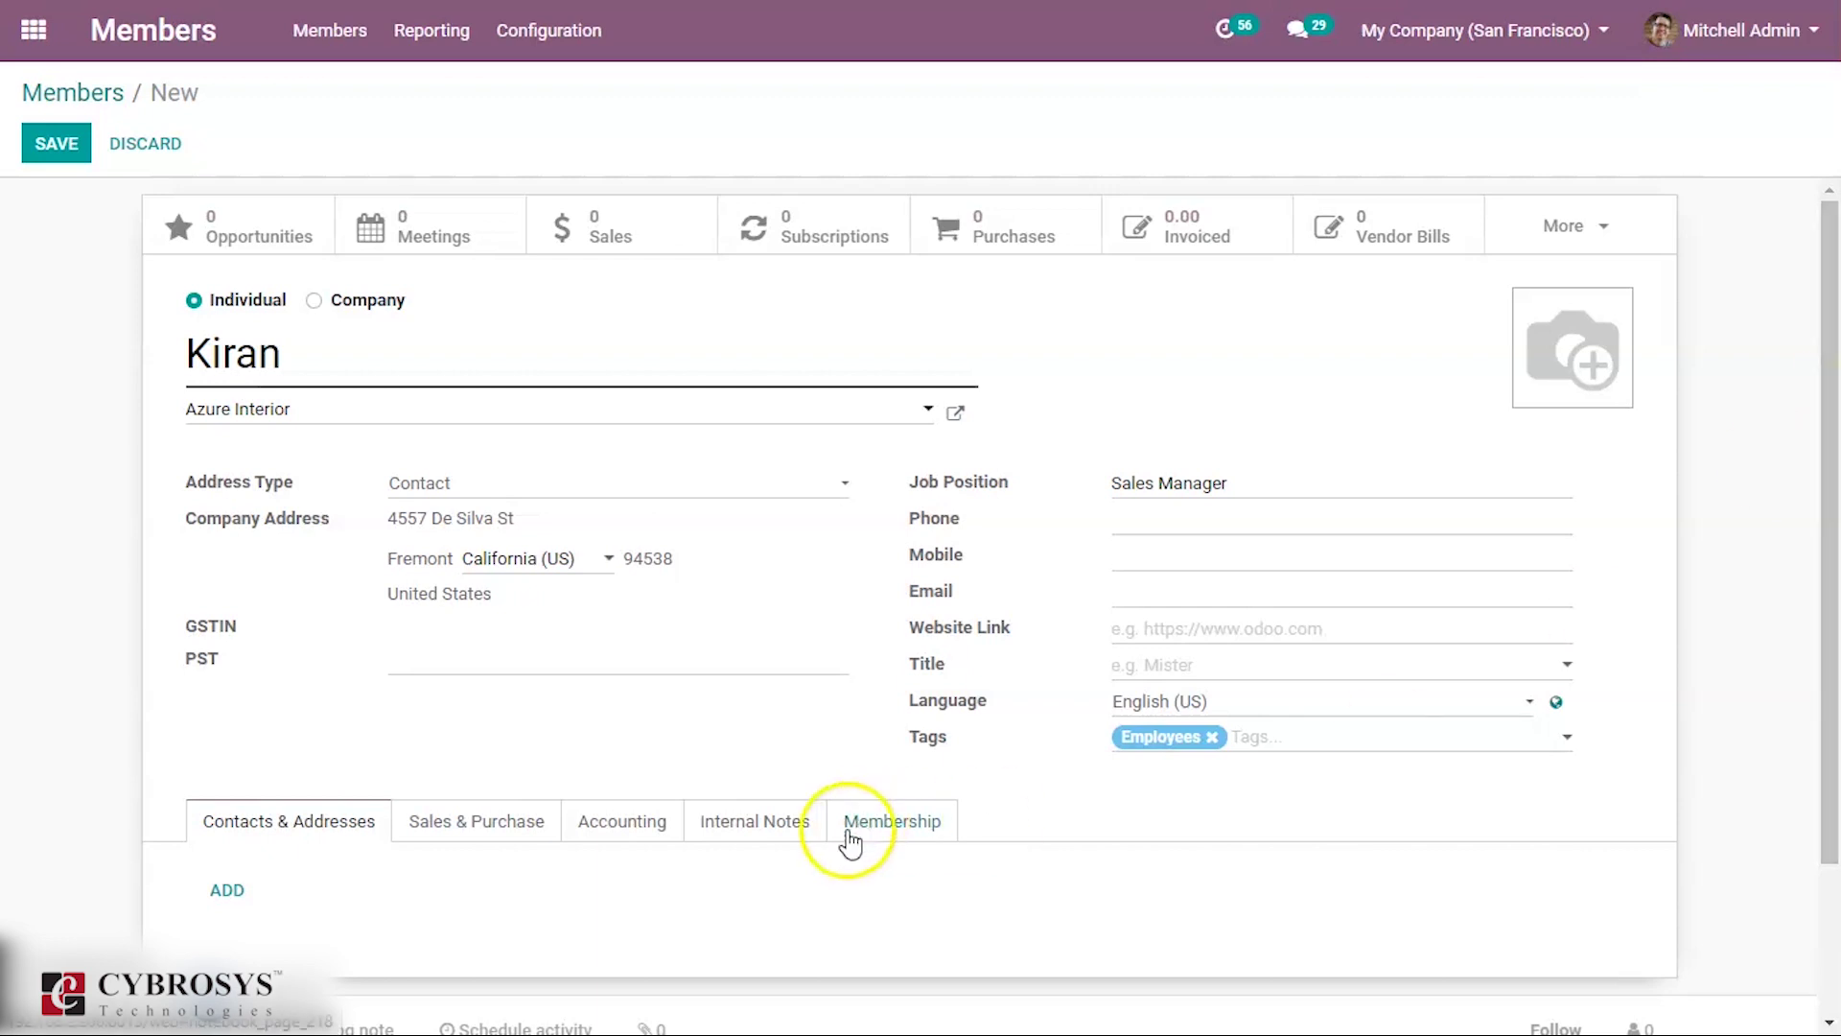
Step: Review the Sales & Purchase salesperson and website options, ending on the Accounting tab
{"action": "left_click", "coordinate": [502, 830]}
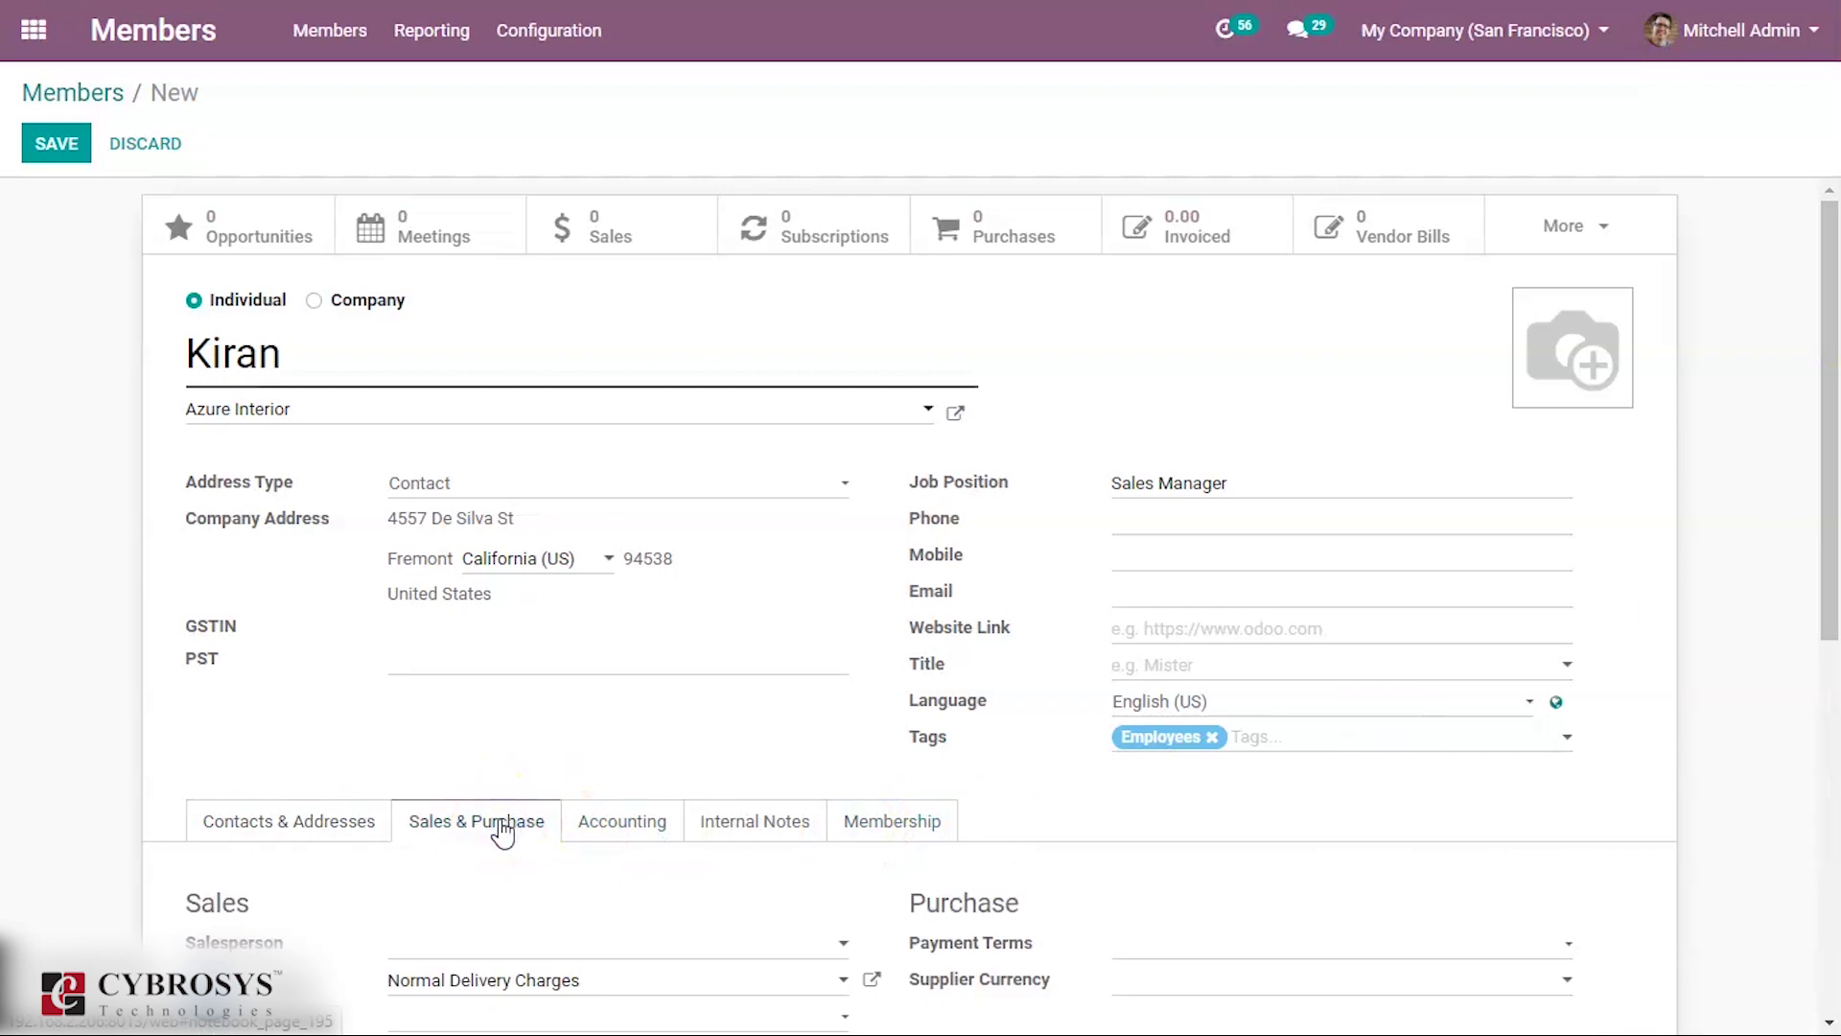
{"action": "left_click_drag", "start_coordinate": [1829, 362], "coordinate": [1832, 604]}
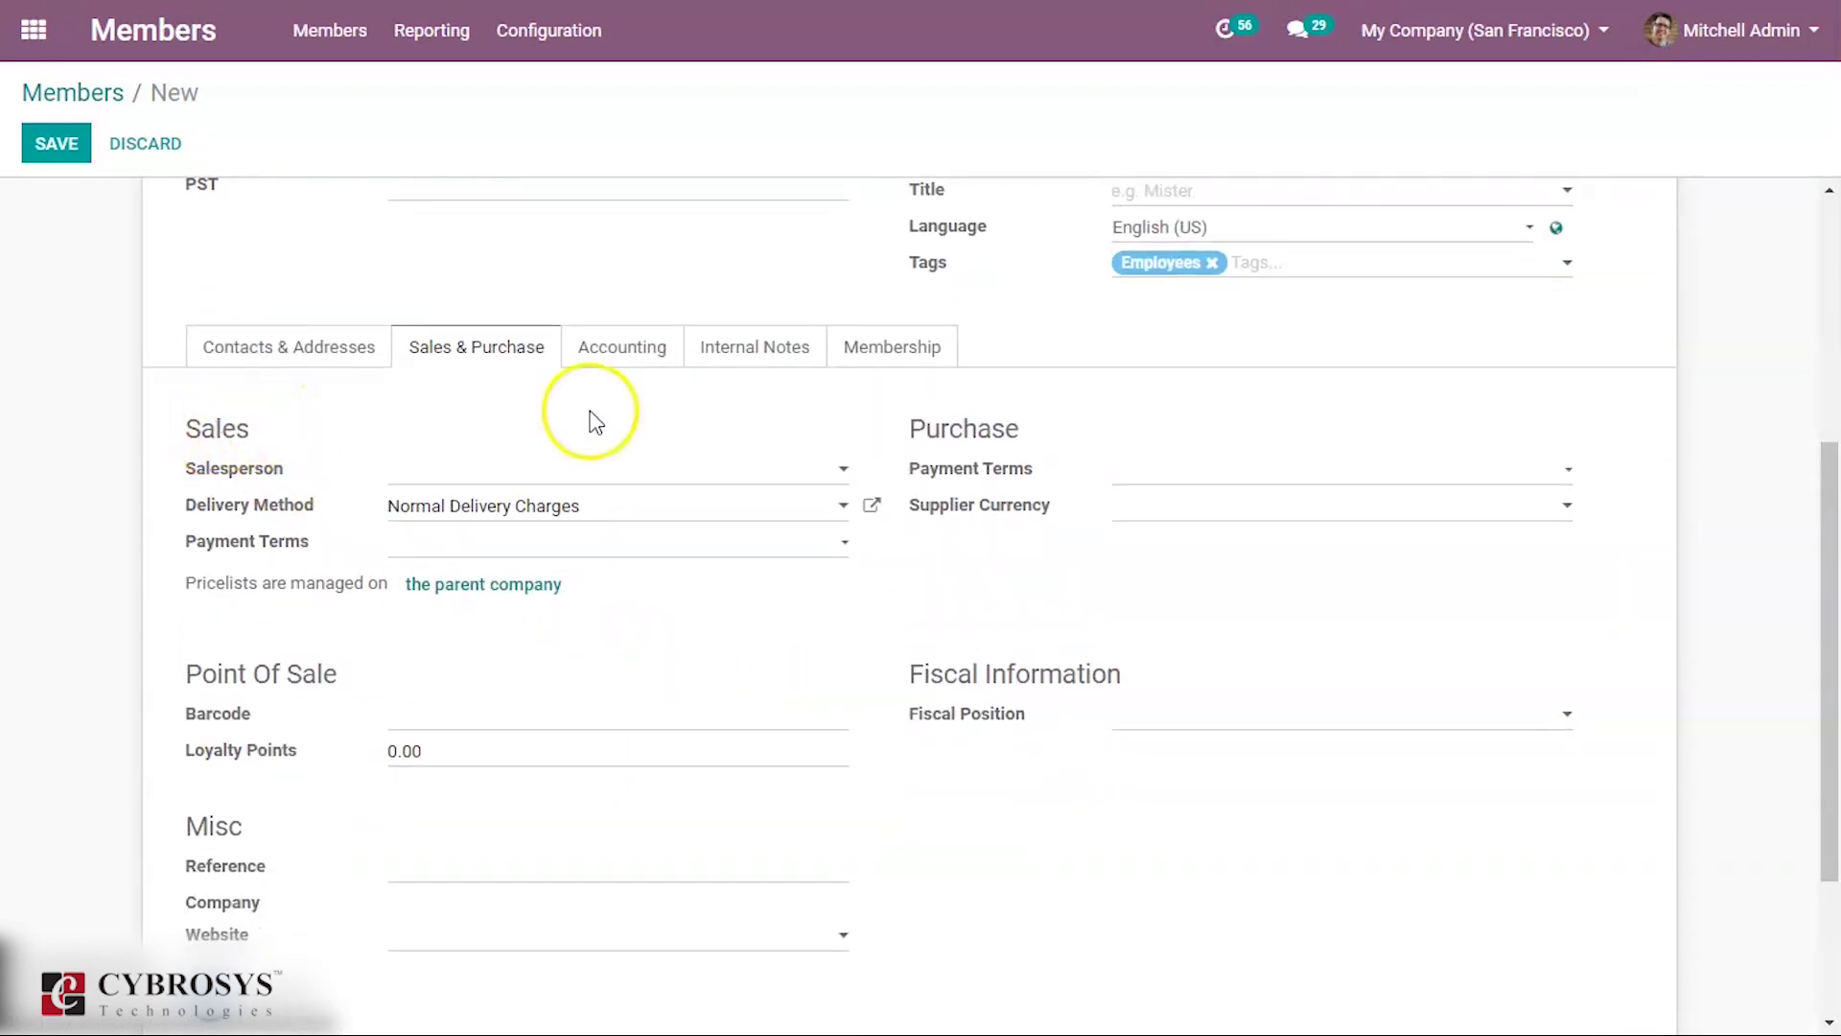
{"action": "left_click", "coordinate": [393, 469]}
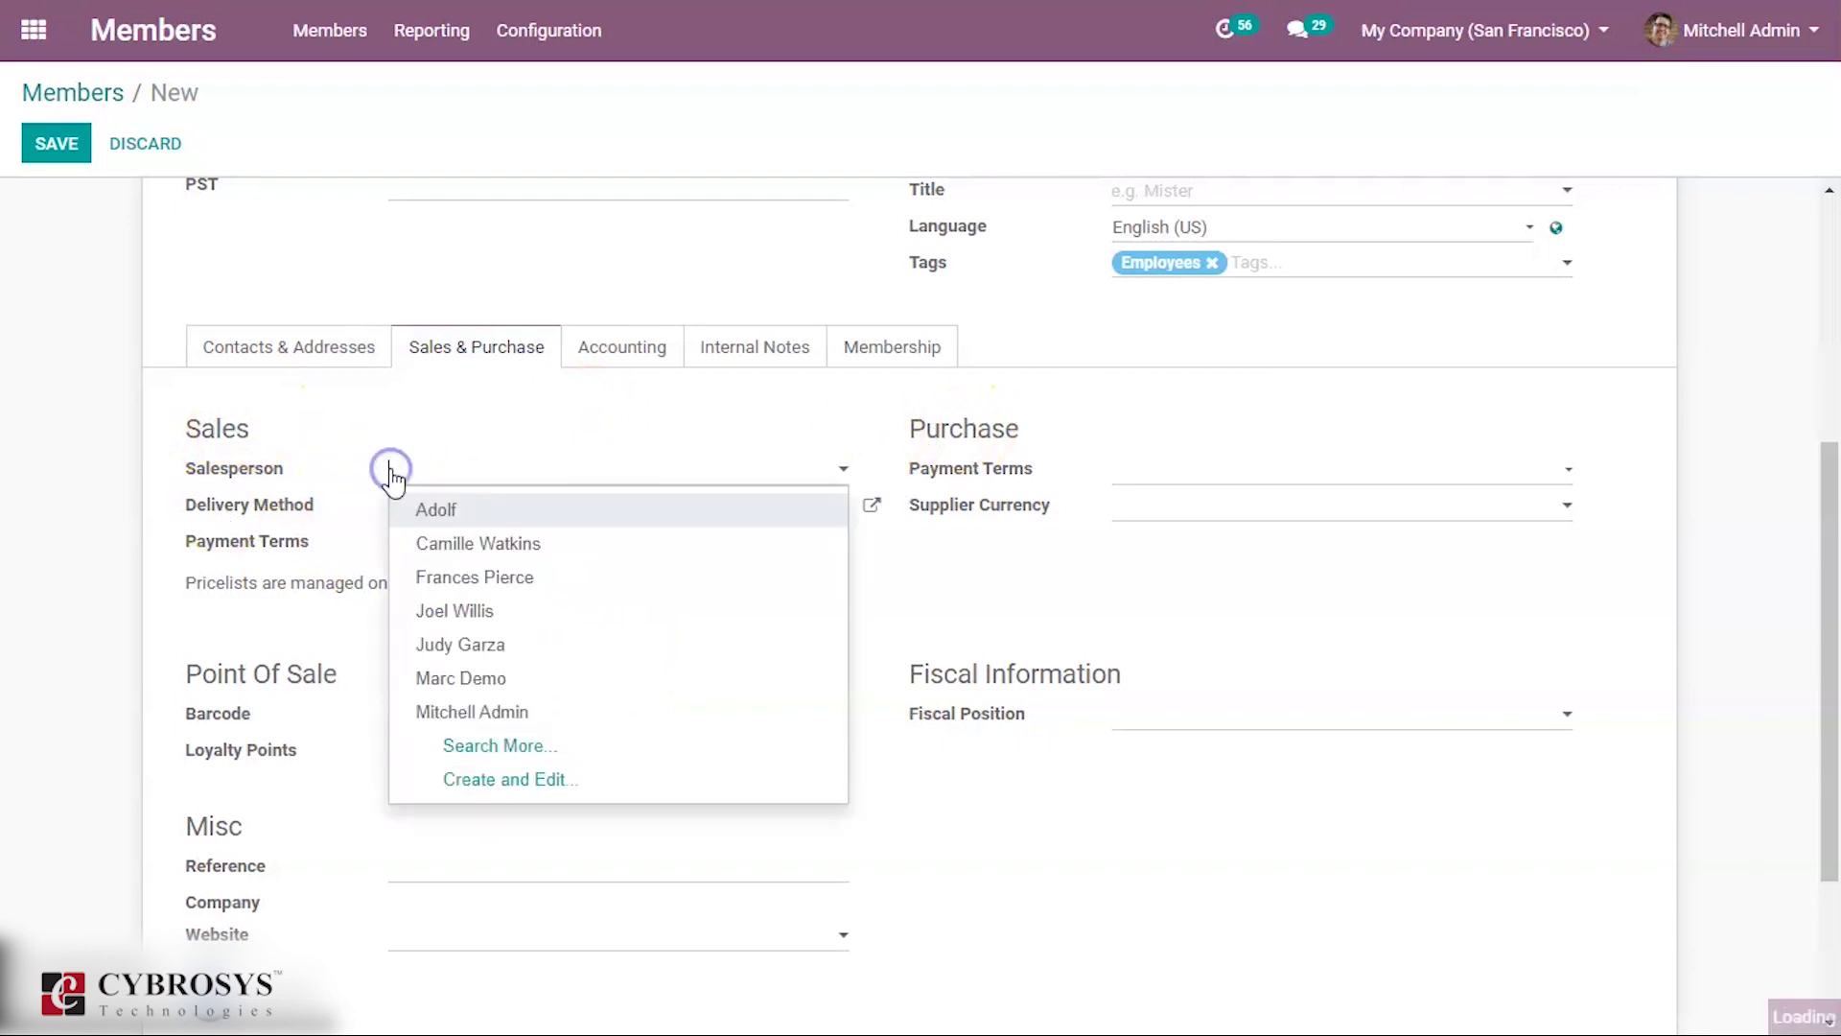
{"action": "left_click", "coordinate": [298, 447]}
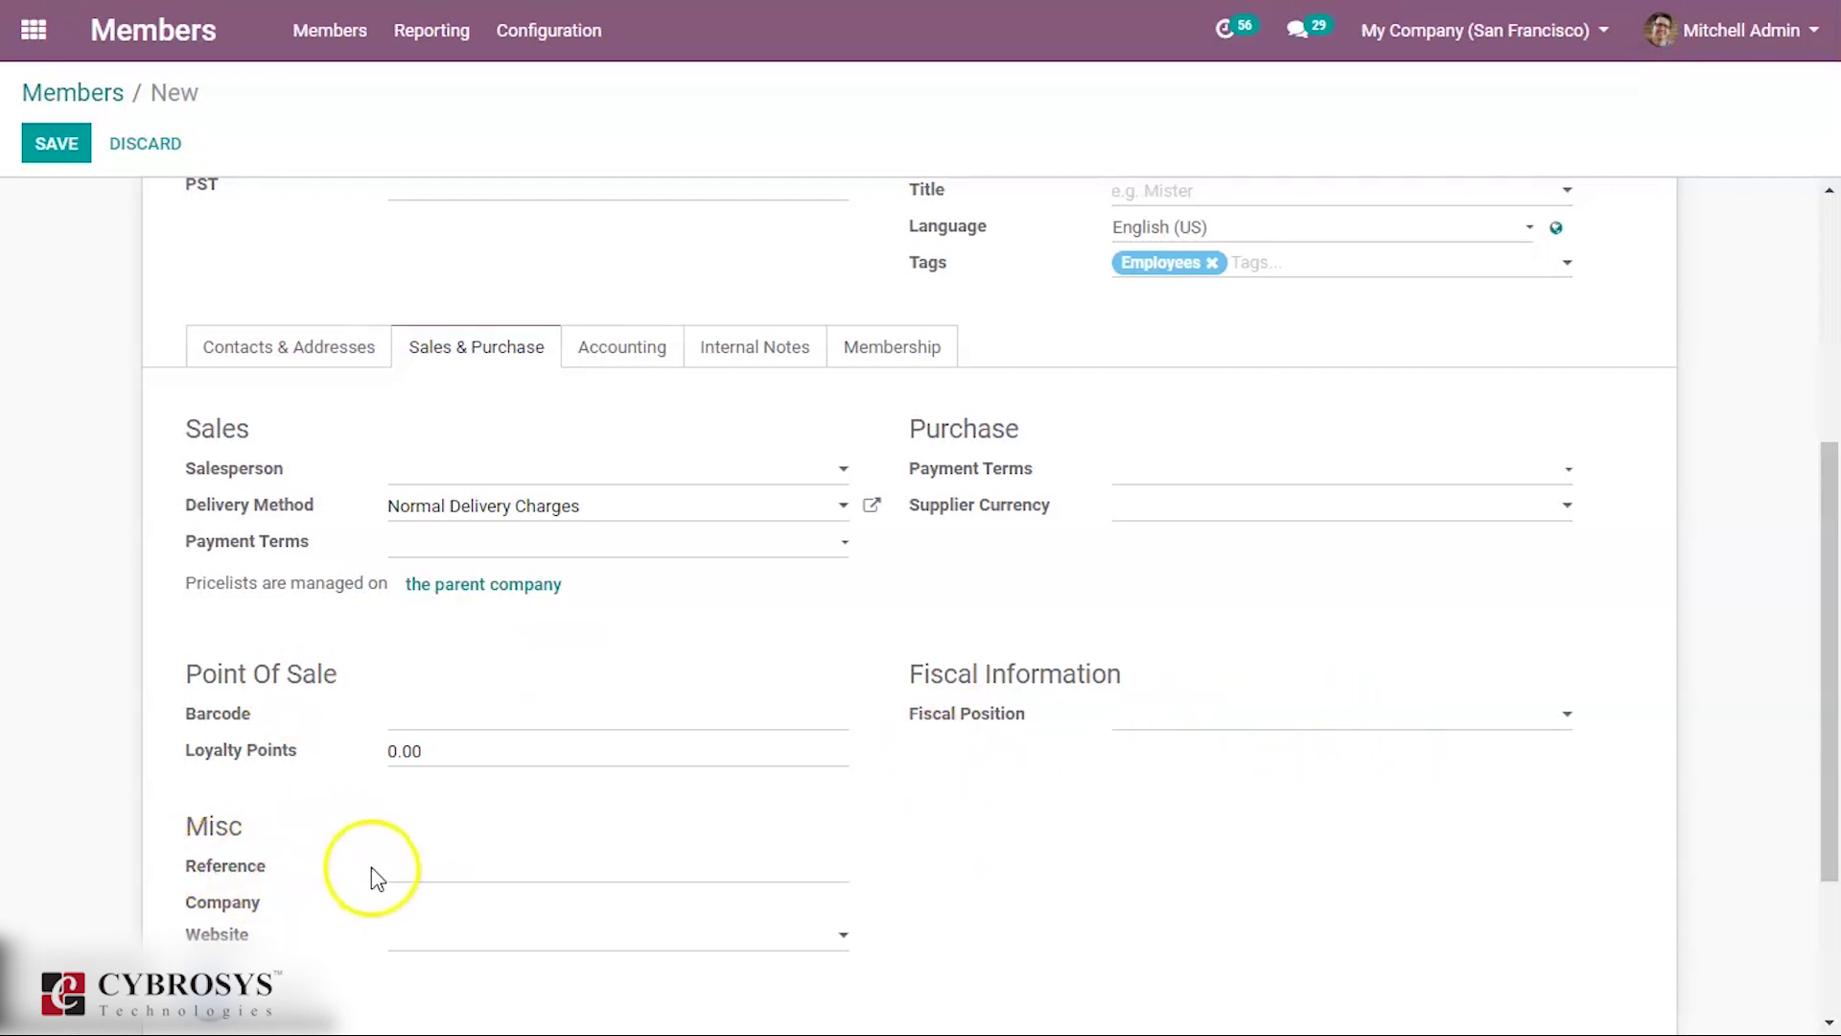
{"action": "left_click", "coordinate": [448, 944]}
{"action": "left_click", "coordinate": [1181, 772]}
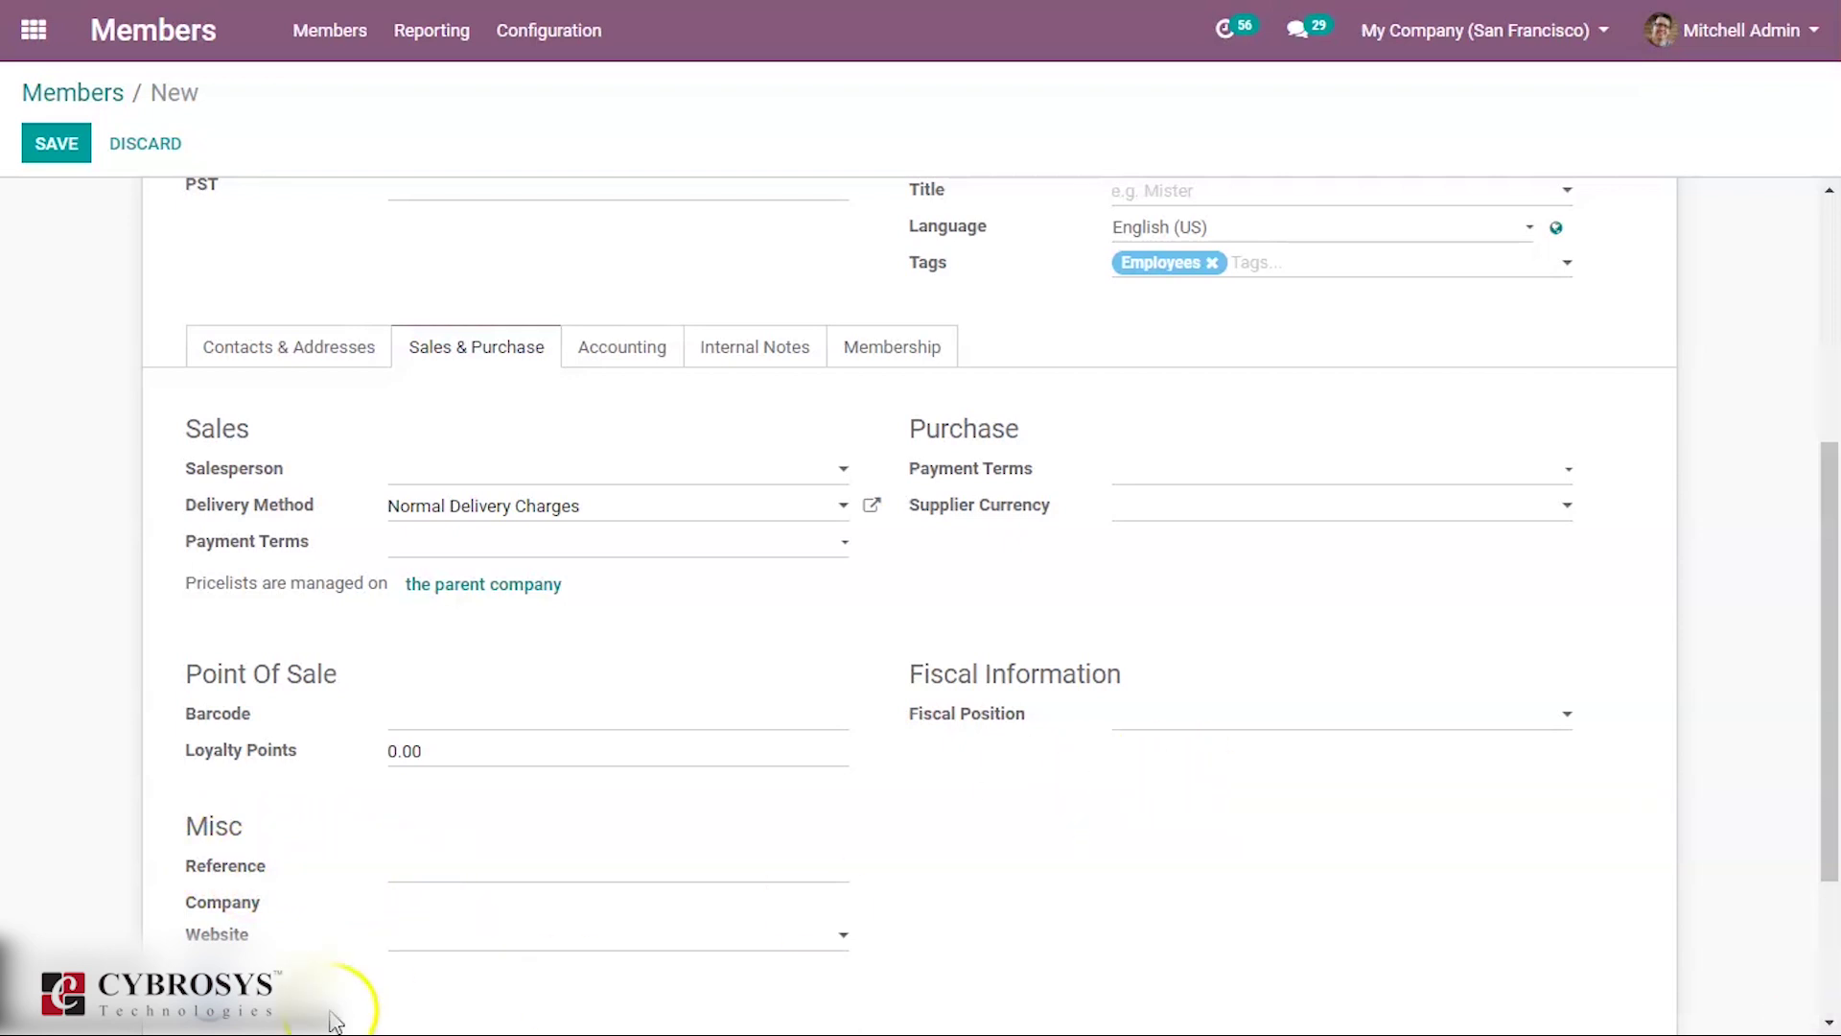
{"action": "left_click", "coordinate": [399, 937]}
{"action": "left_click", "coordinate": [423, 971]}
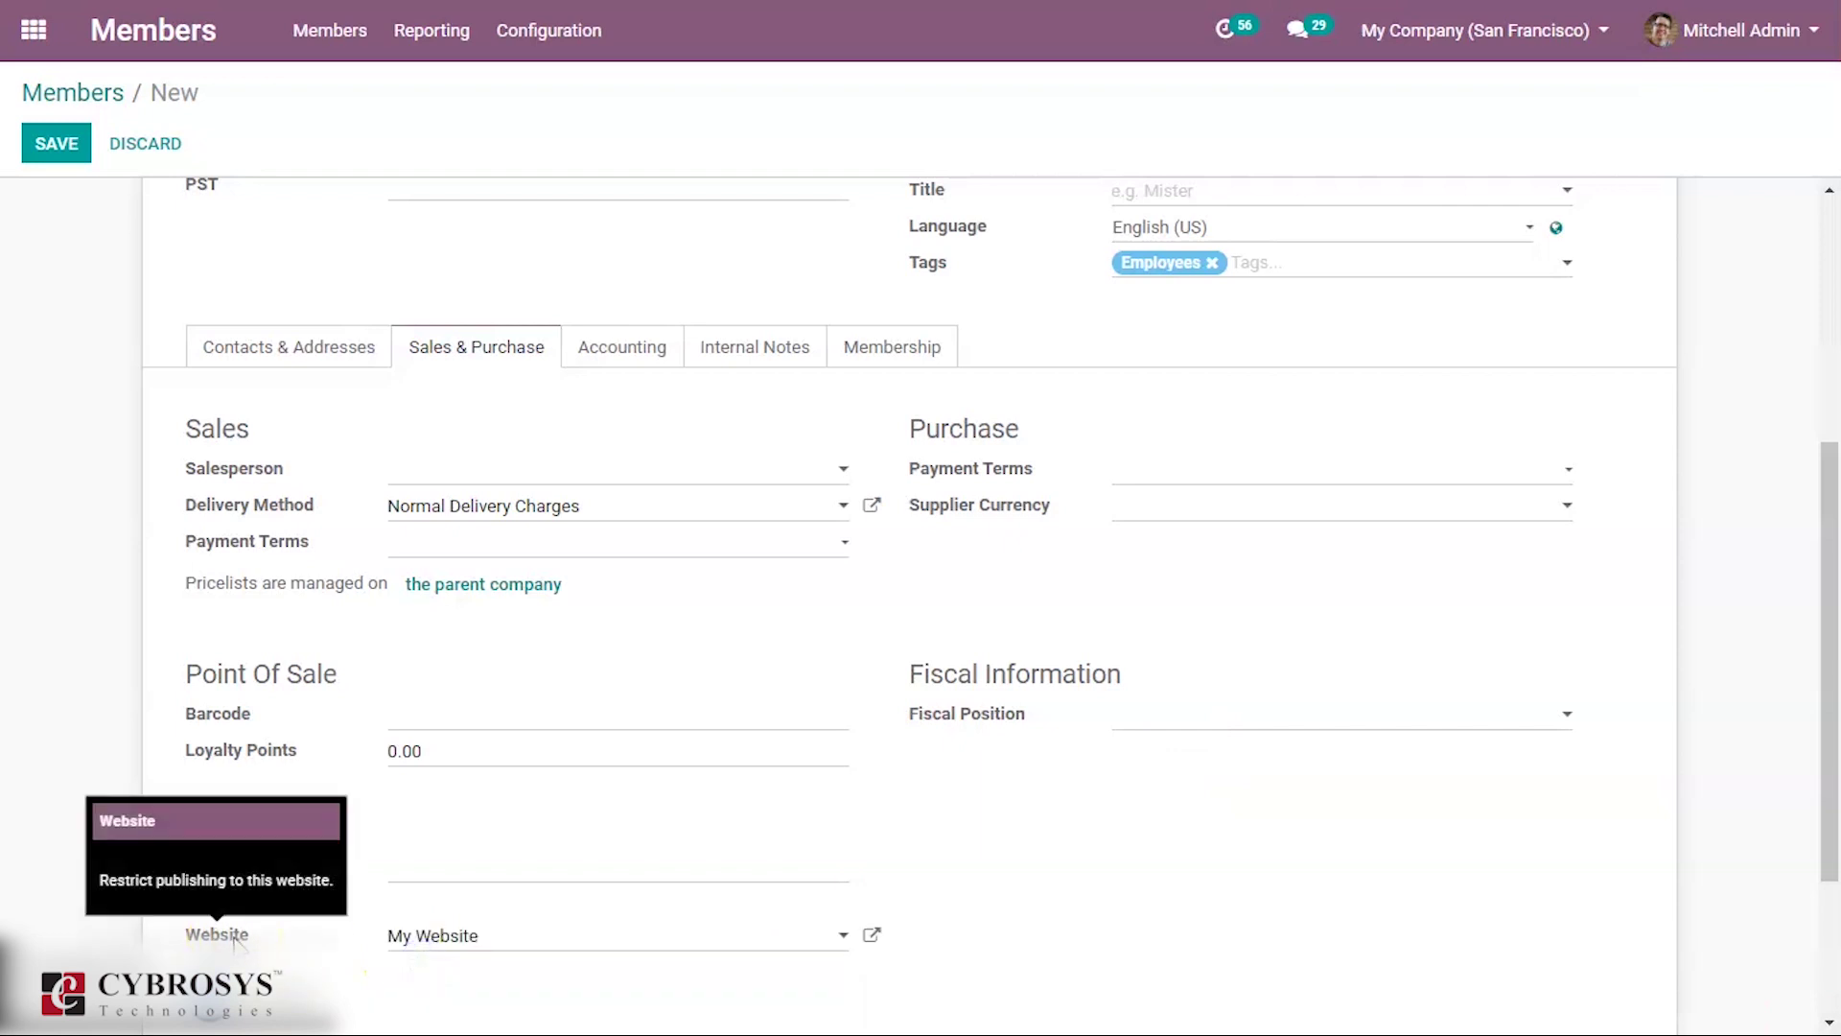
{"action": "key", "text": "BackSpace"}
{"action": "key", "text": "BackSpace"}
{"action": "key", "text": "BackSpace"}
{"action": "key", "text": "BackSpace"}
{"action": "key", "text": "BackSpace"}
{"action": "key", "text": "BackSpace"}
{"action": "key", "text": "BackSpace"}
{"action": "key", "text": "BackSpace"}
{"action": "key", "text": "BackSpace"}
{"action": "key", "text": "BackSpace"}
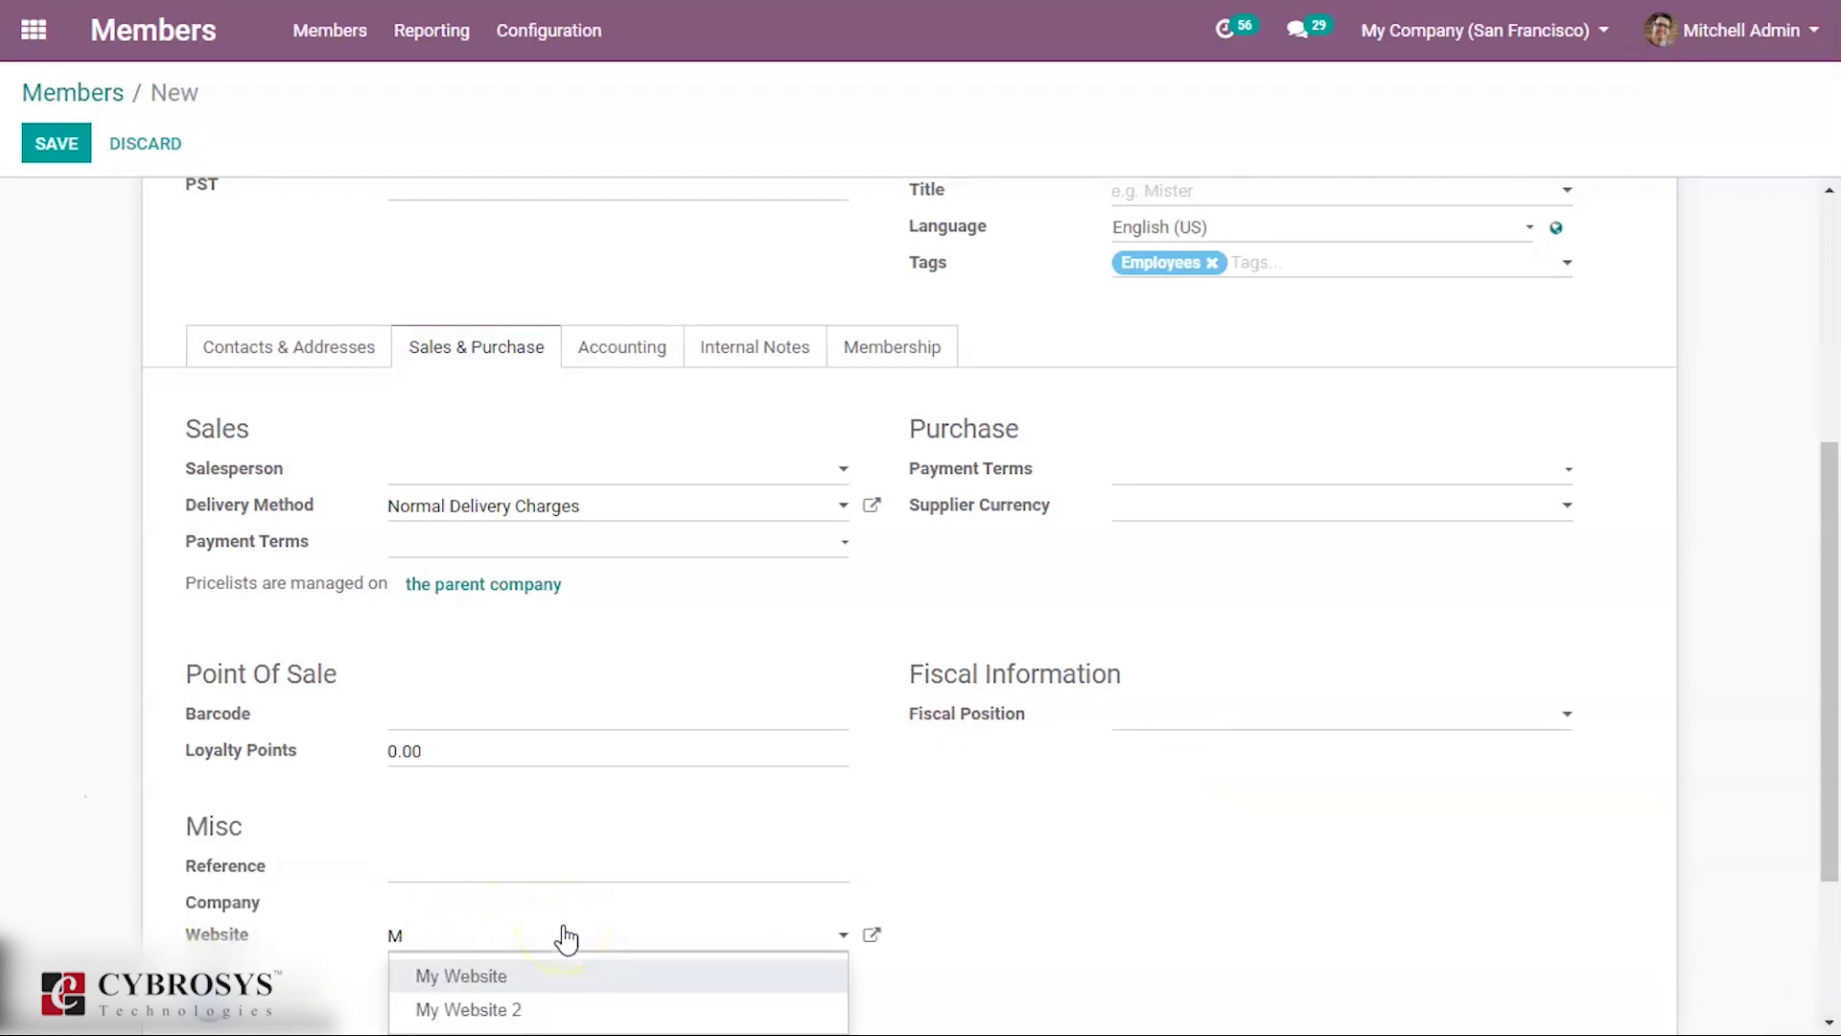
{"action": "left_click", "coordinate": [631, 345]}
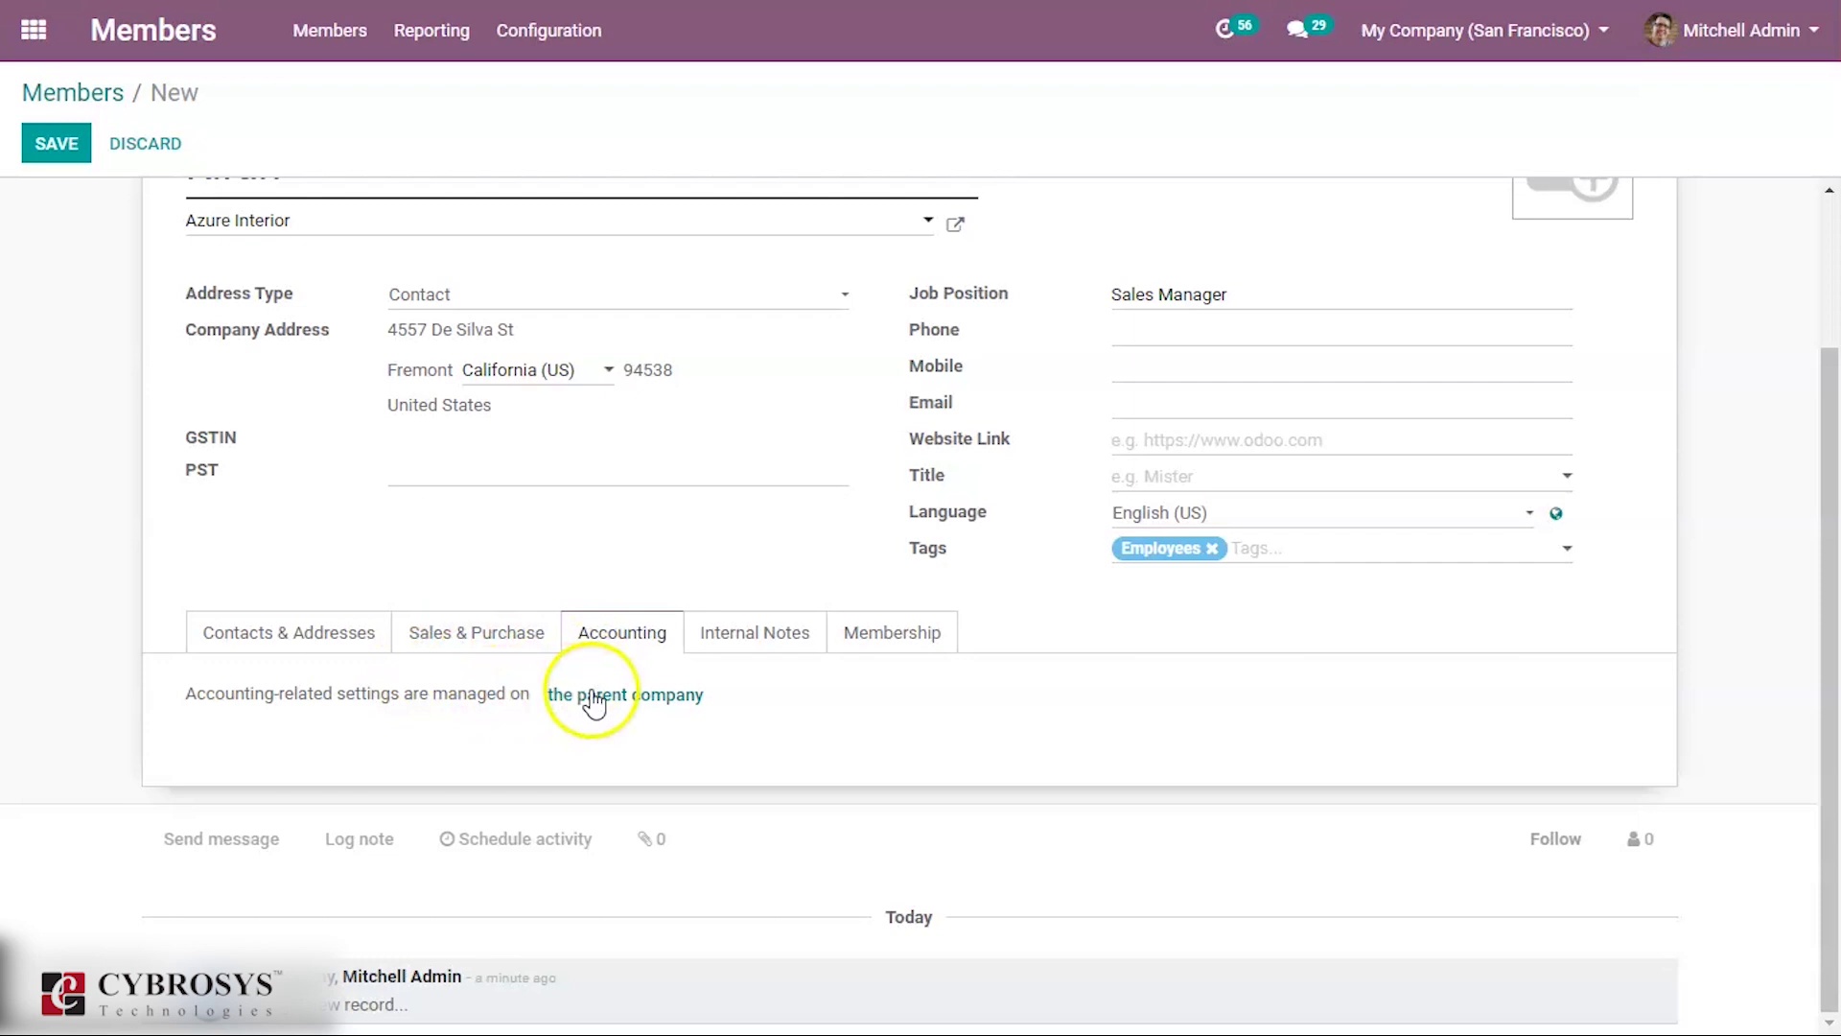
Step: View Internal Notes, then the Membership tab showing Free Member status
{"action": "left_click", "coordinate": [753, 641]}
{"action": "scroll", "coordinate": [756, 645], "scroll_direction": "down", "scroll_amount": 3}
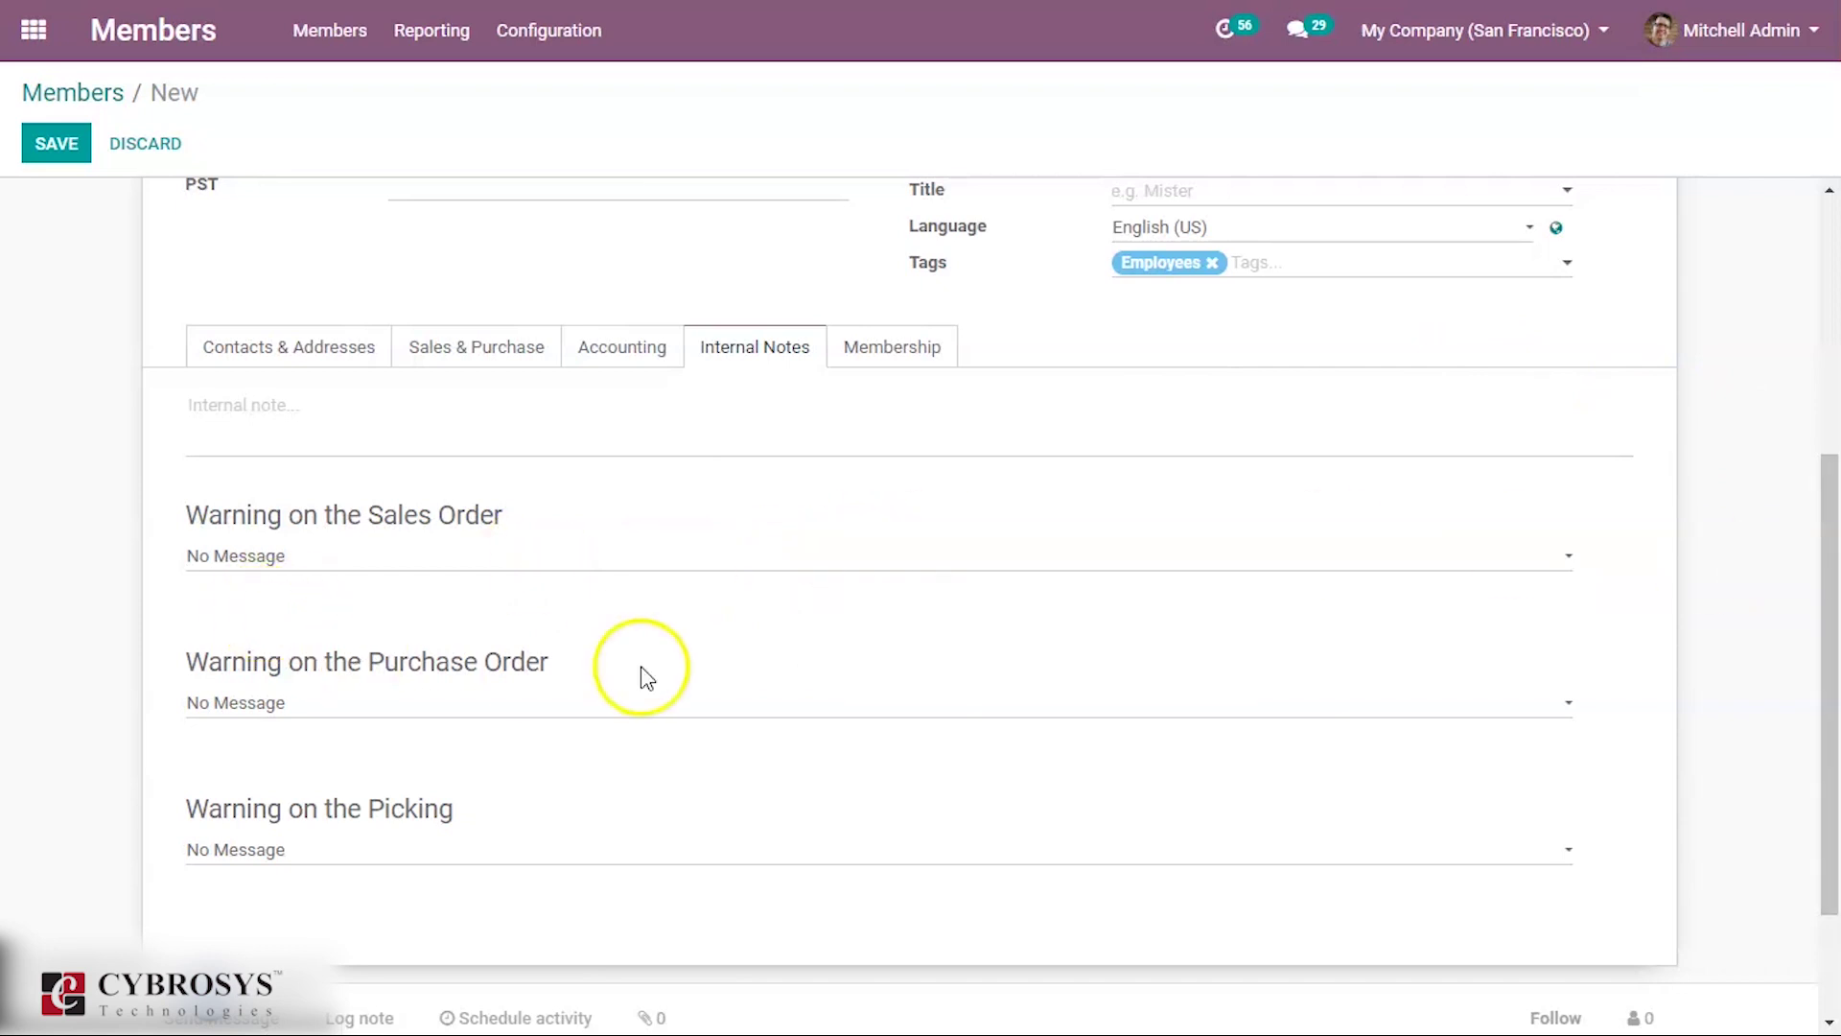
{"action": "scroll", "coordinate": [1812, 633], "scroll_direction": "up", "scroll_amount": 1}
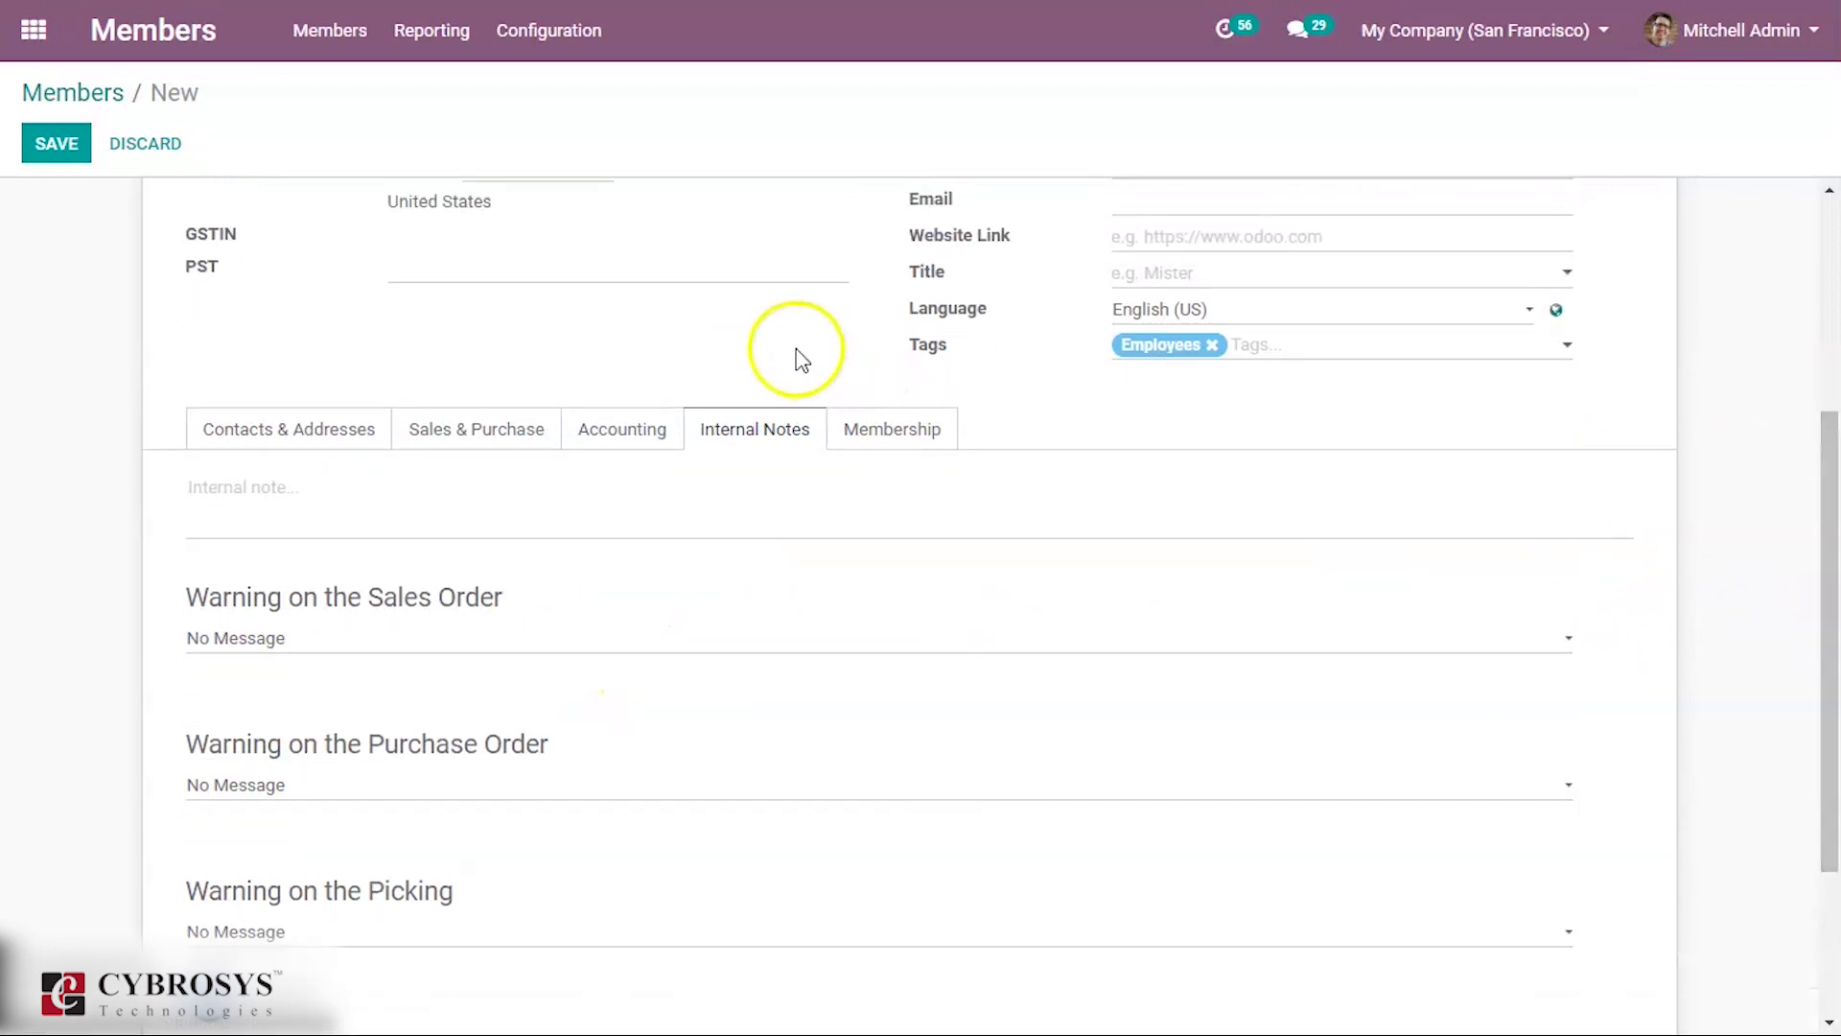
{"action": "left_click", "coordinate": [858, 441]}
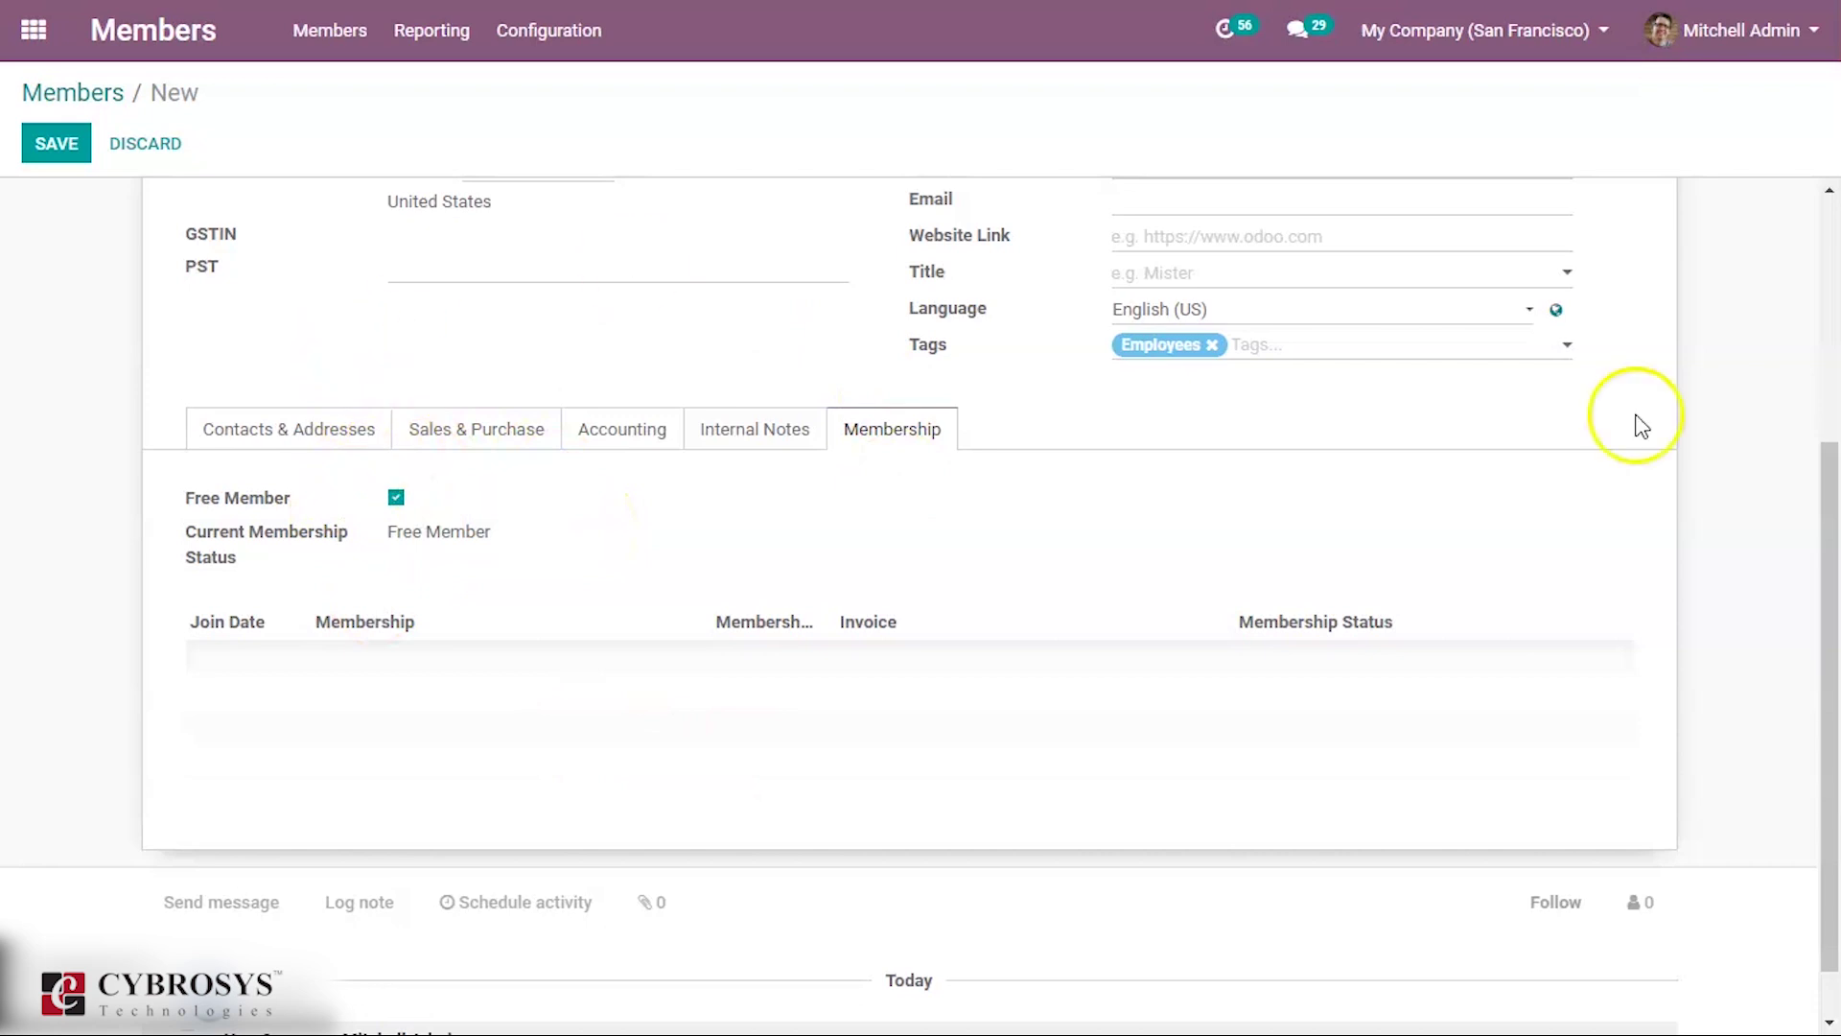
Step: Untick Free Member and set Azure Interior as the associate member
{"action": "left_click_drag", "start_coordinate": [1826, 554], "coordinate": [1832, 506]}
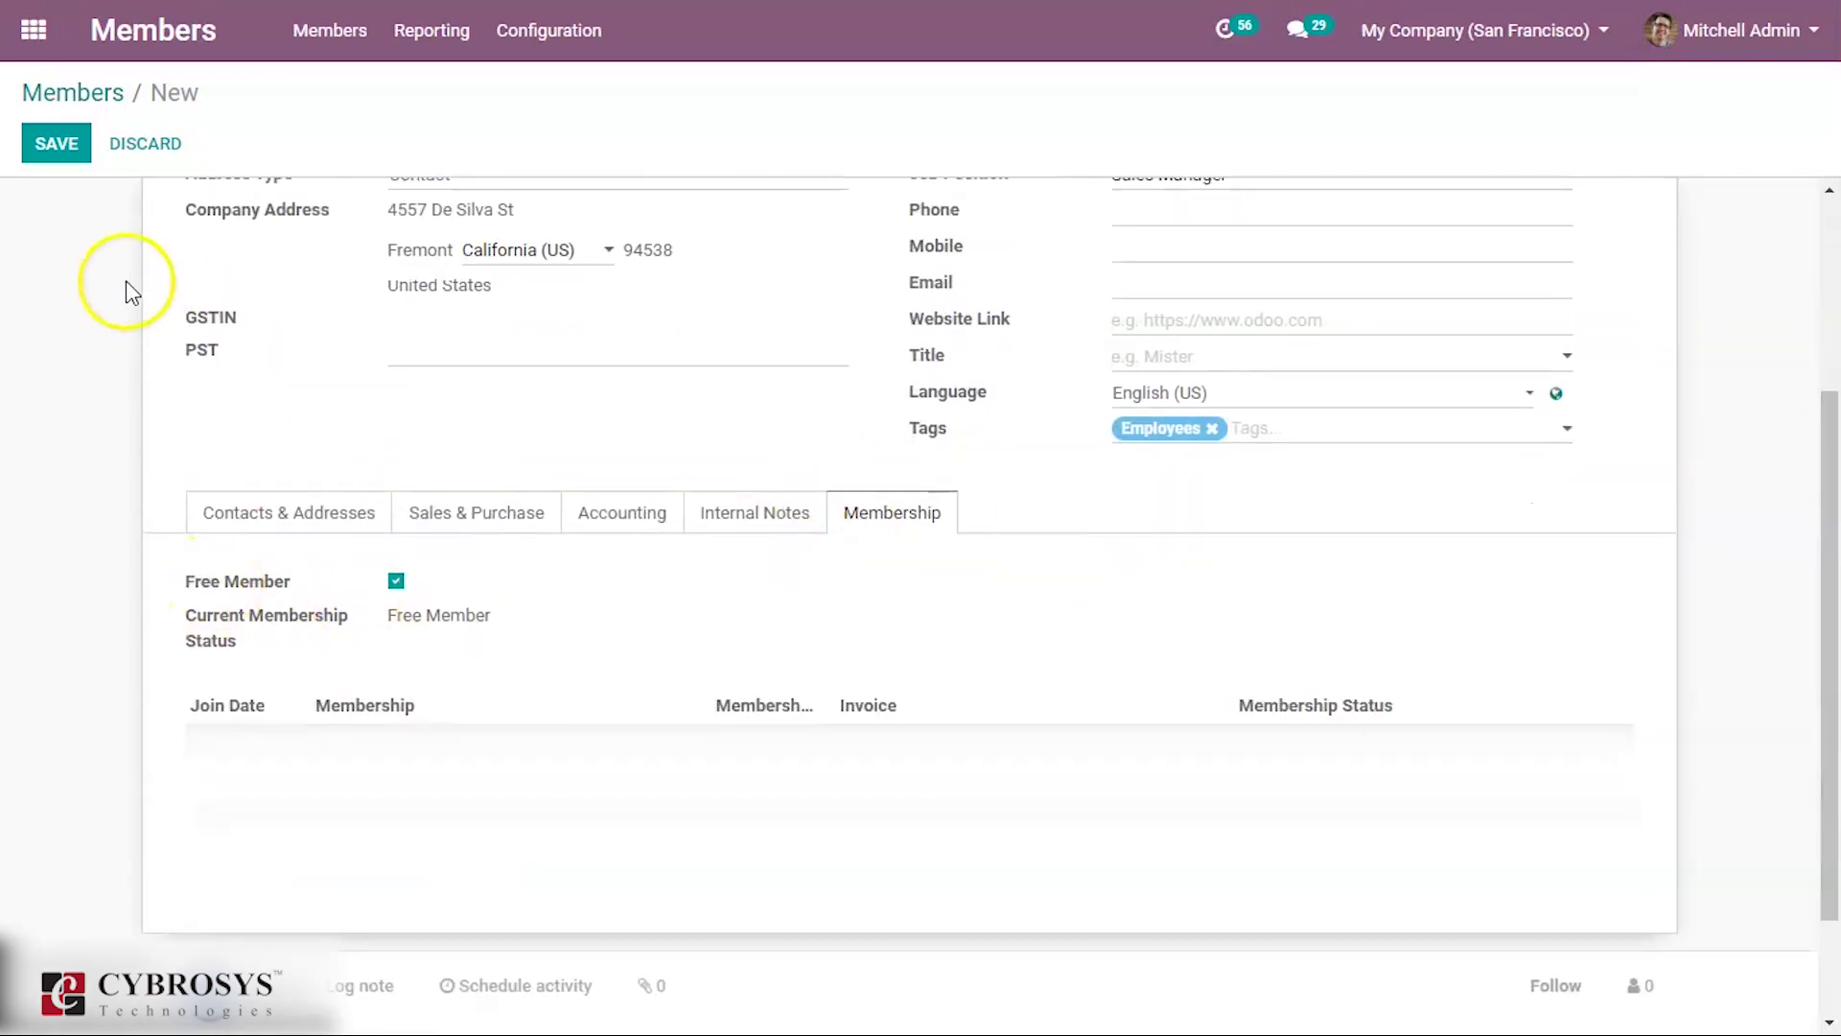
{"action": "left_click", "coordinate": [397, 581]}
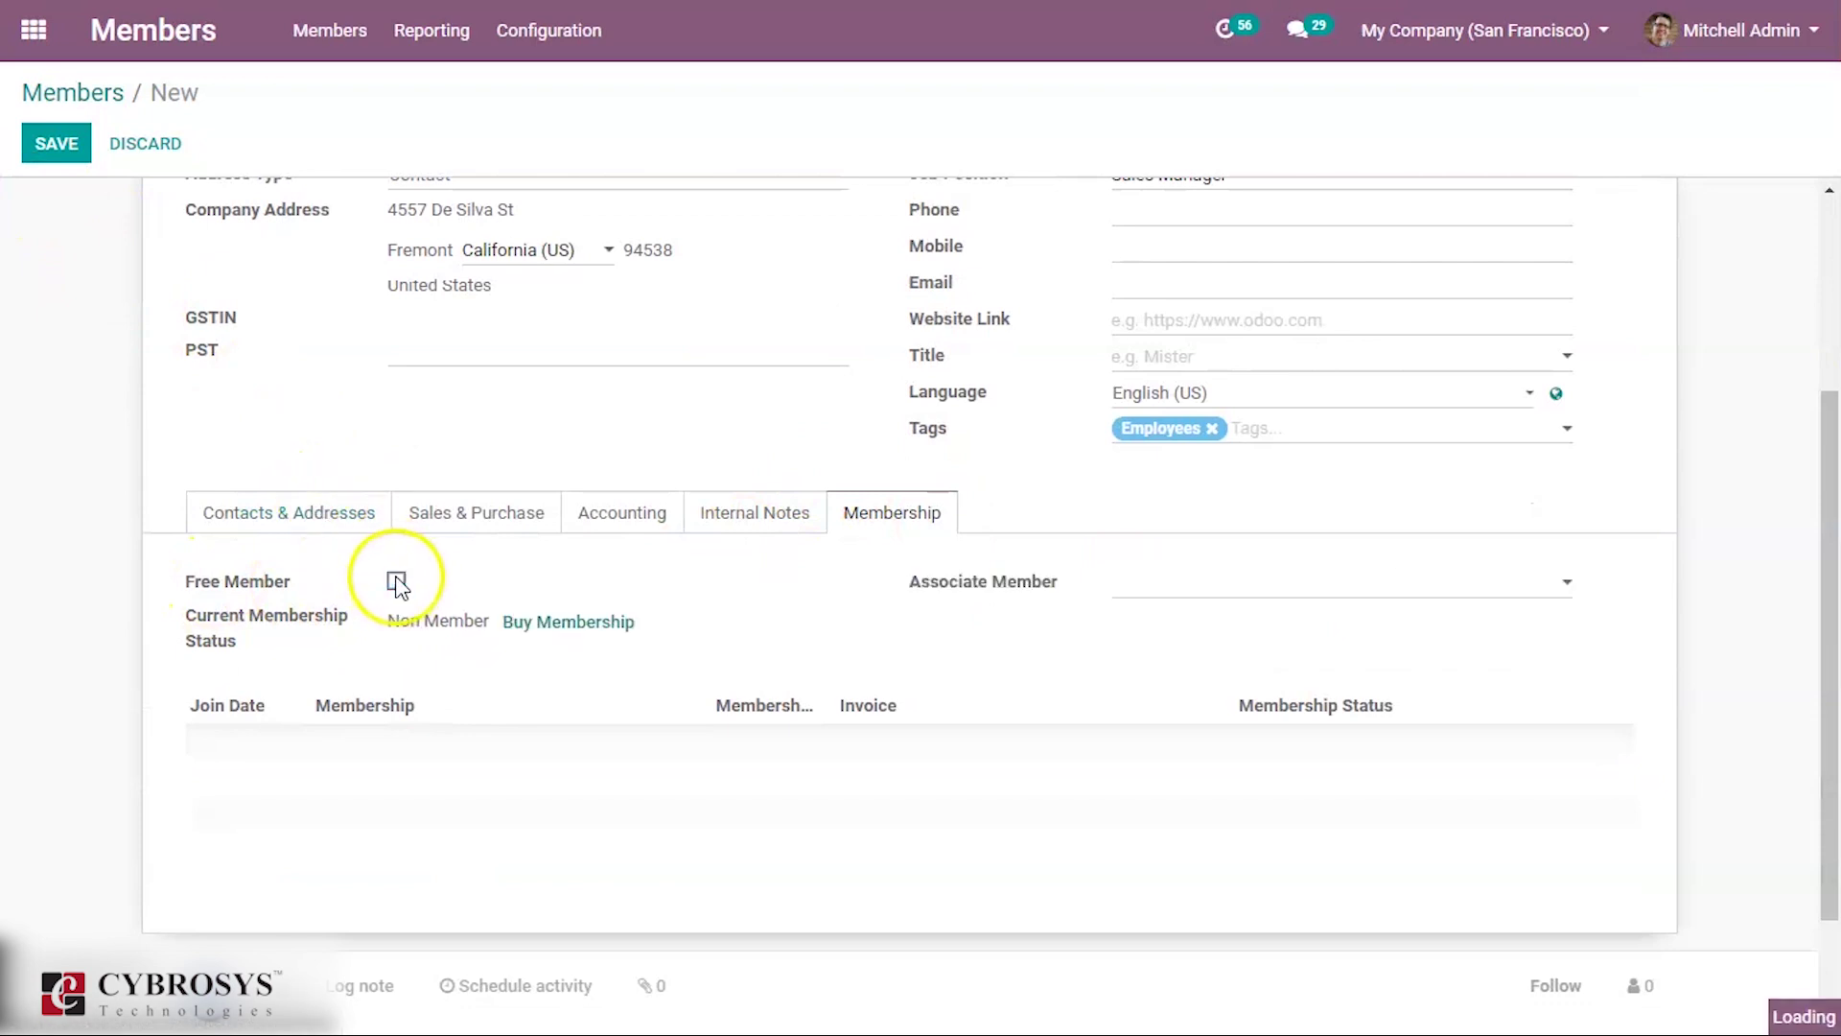
{"action": "left_click", "coordinate": [396, 581]}
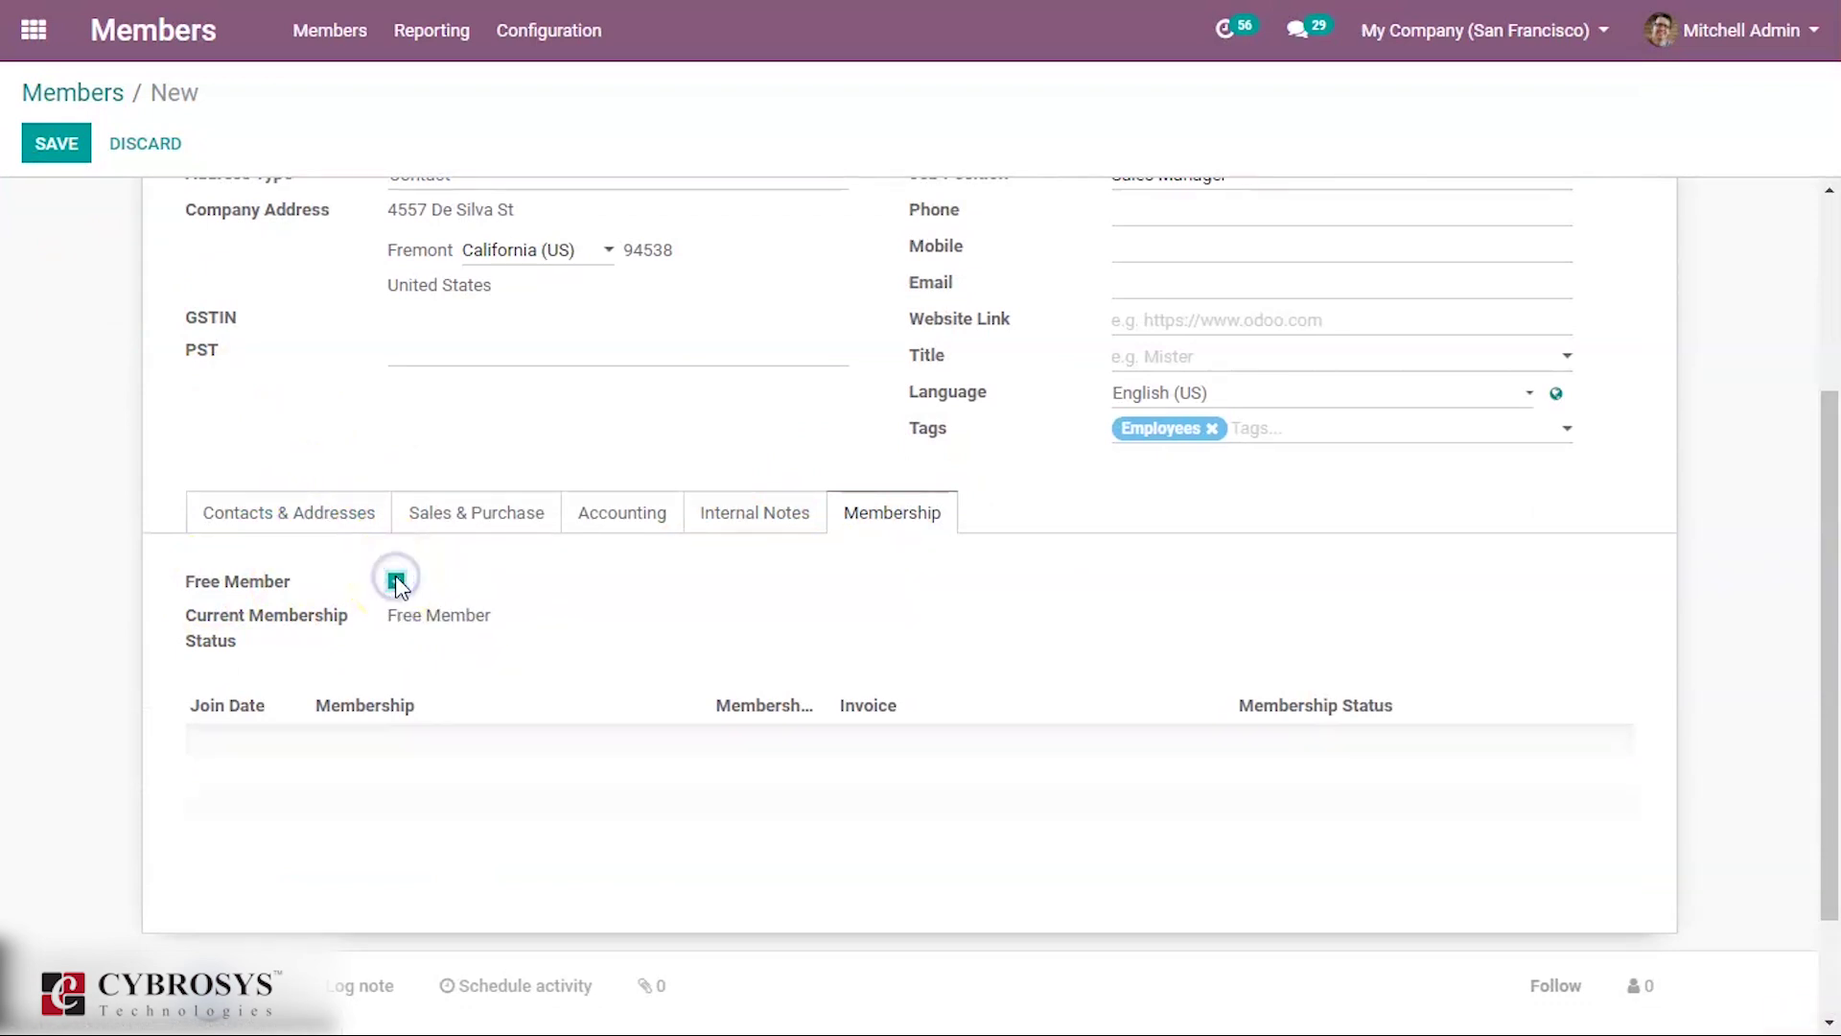
{"action": "mouse_move", "coordinate": [243, 635]}
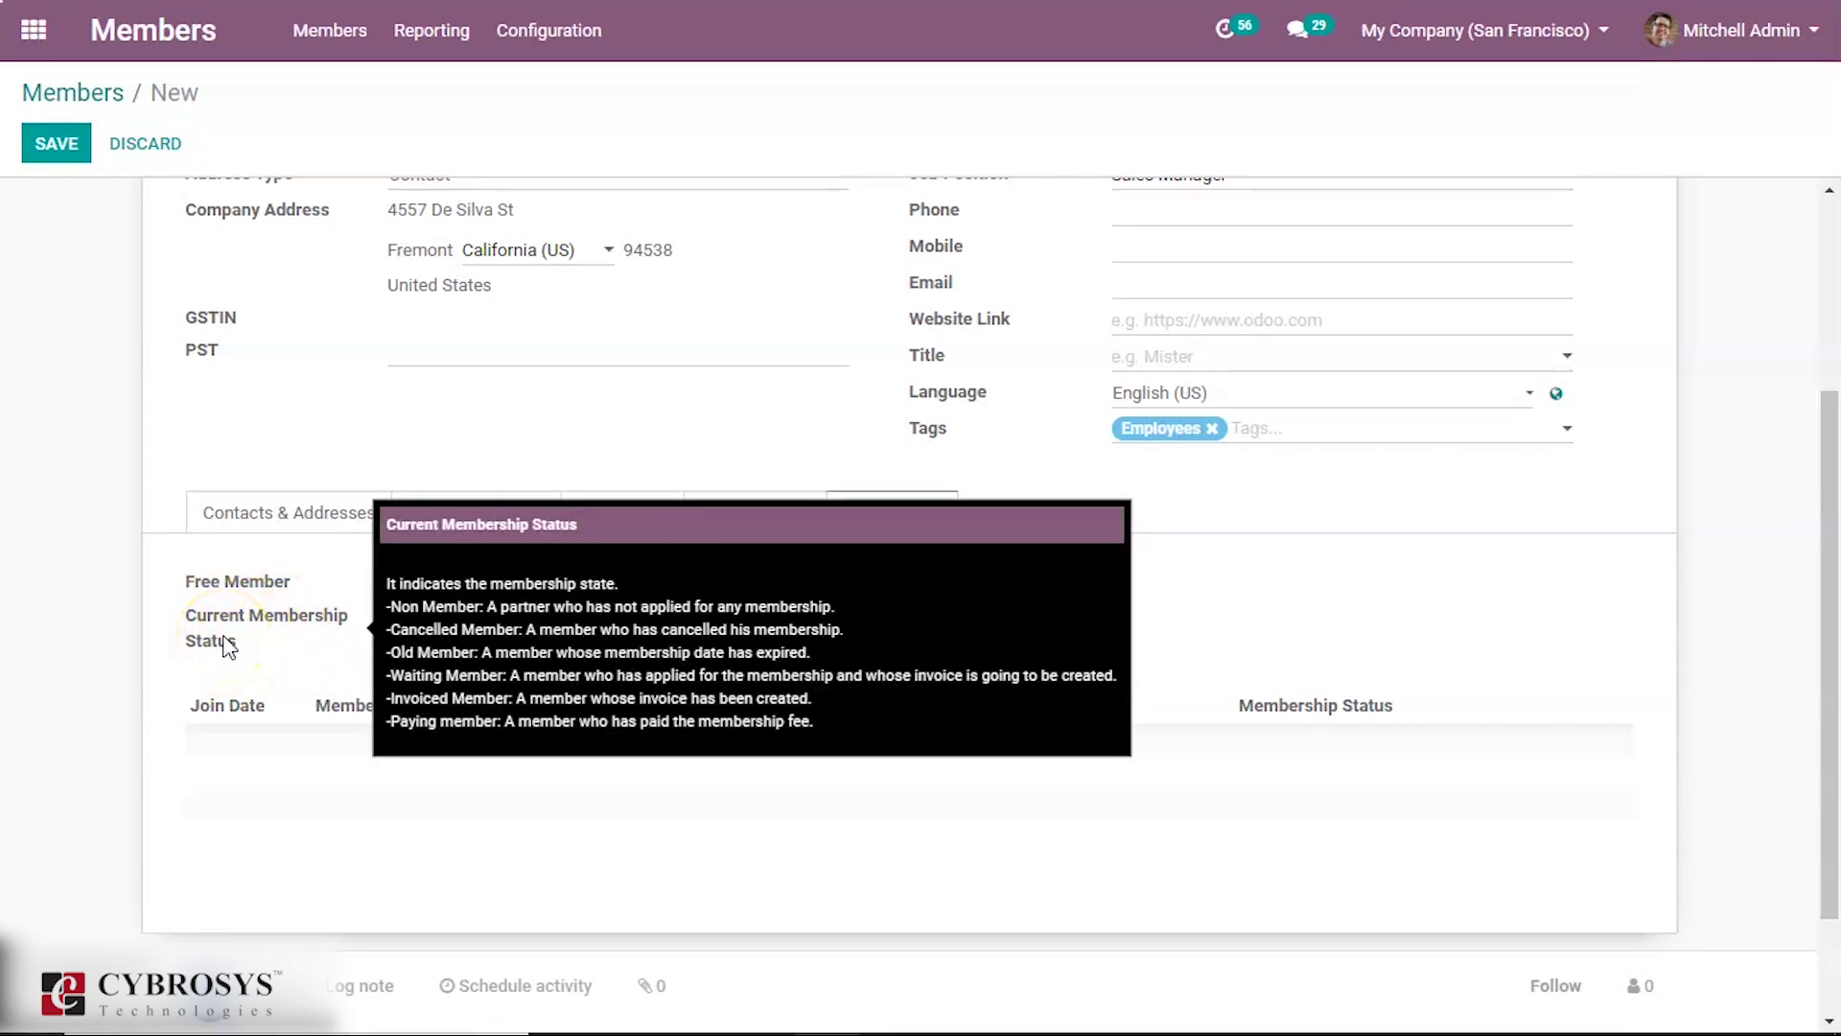
{"action": "left_click", "coordinate": [324, 637]}
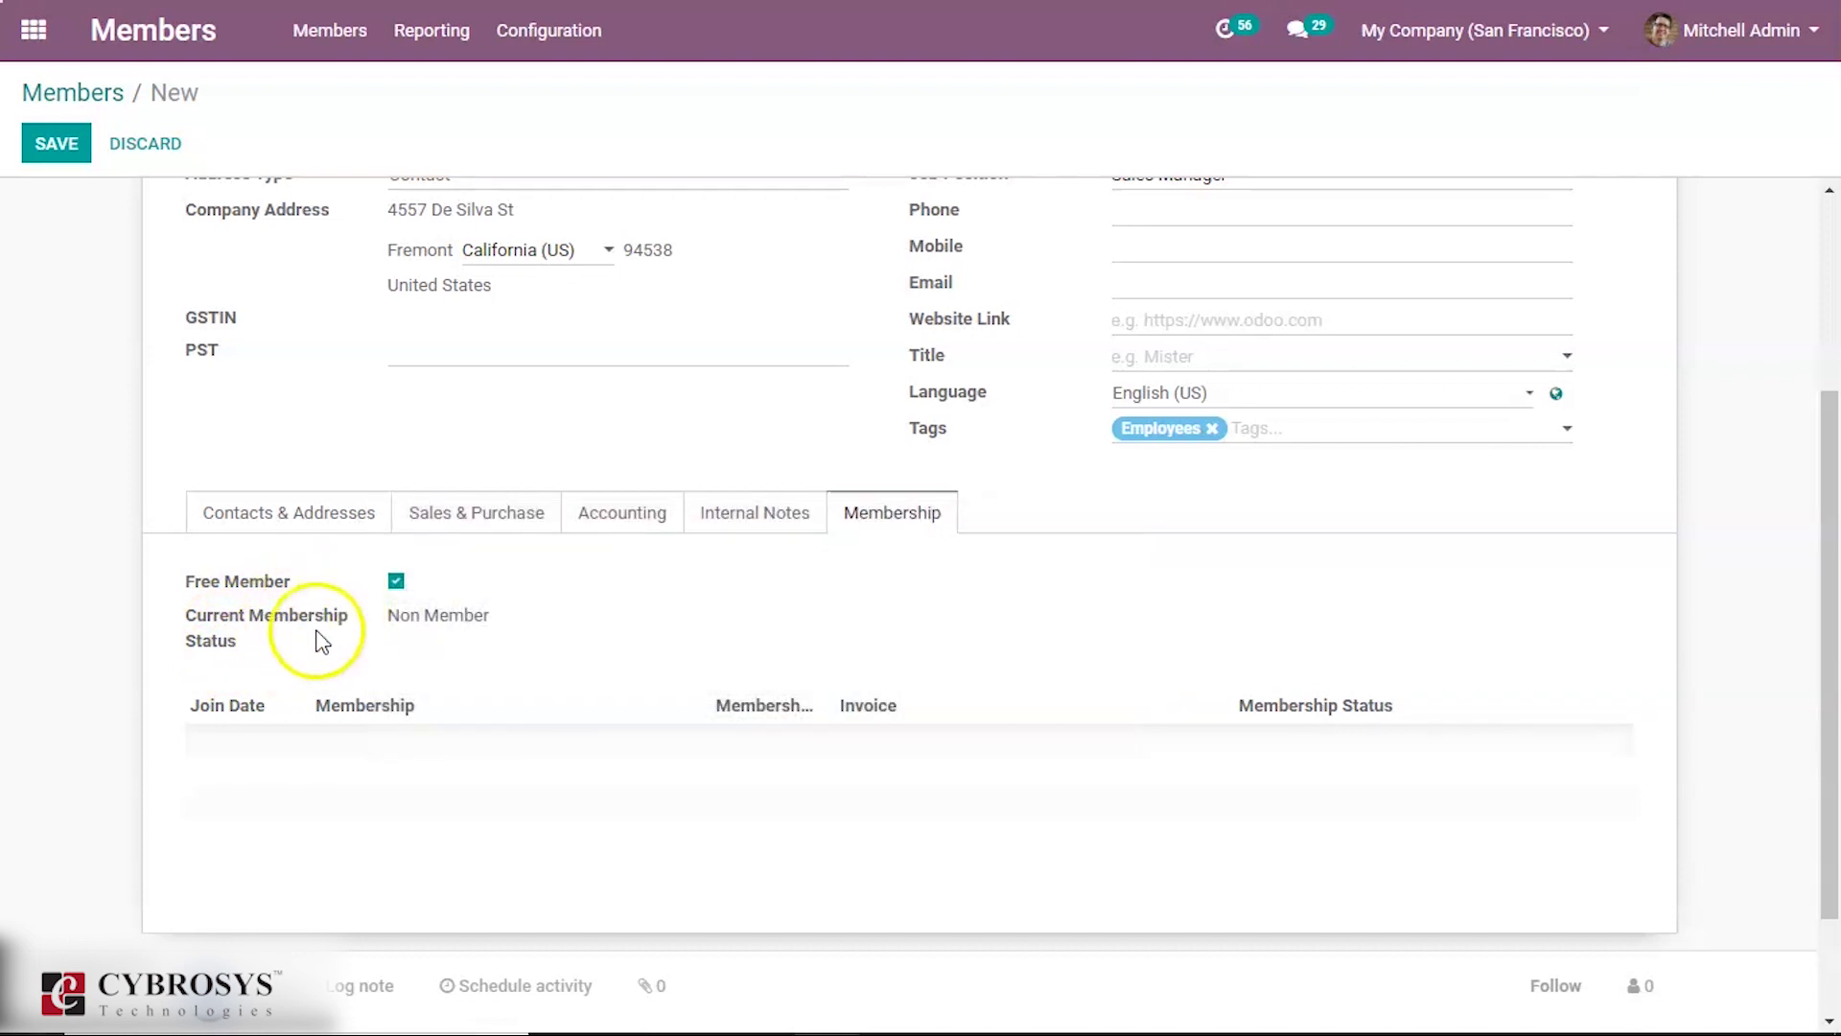
{"action": "left_click", "coordinate": [376, 553]}
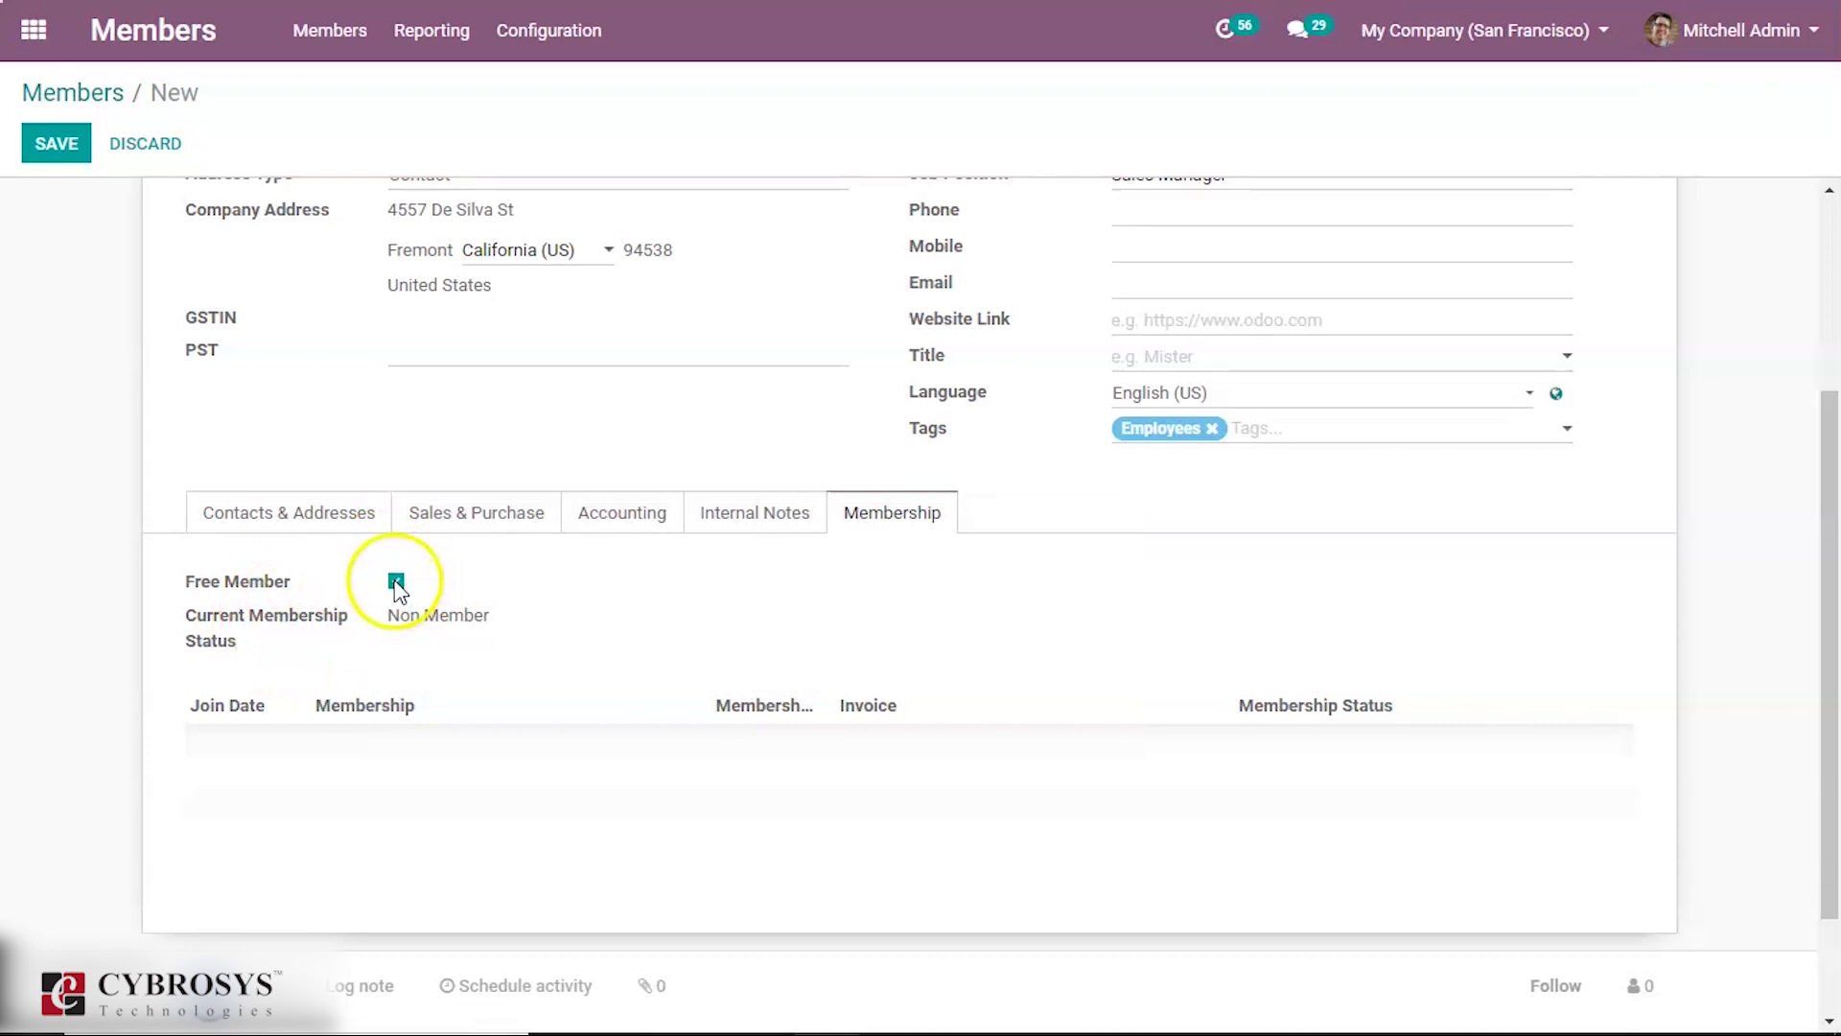
{"action": "left_click", "coordinate": [396, 582]}
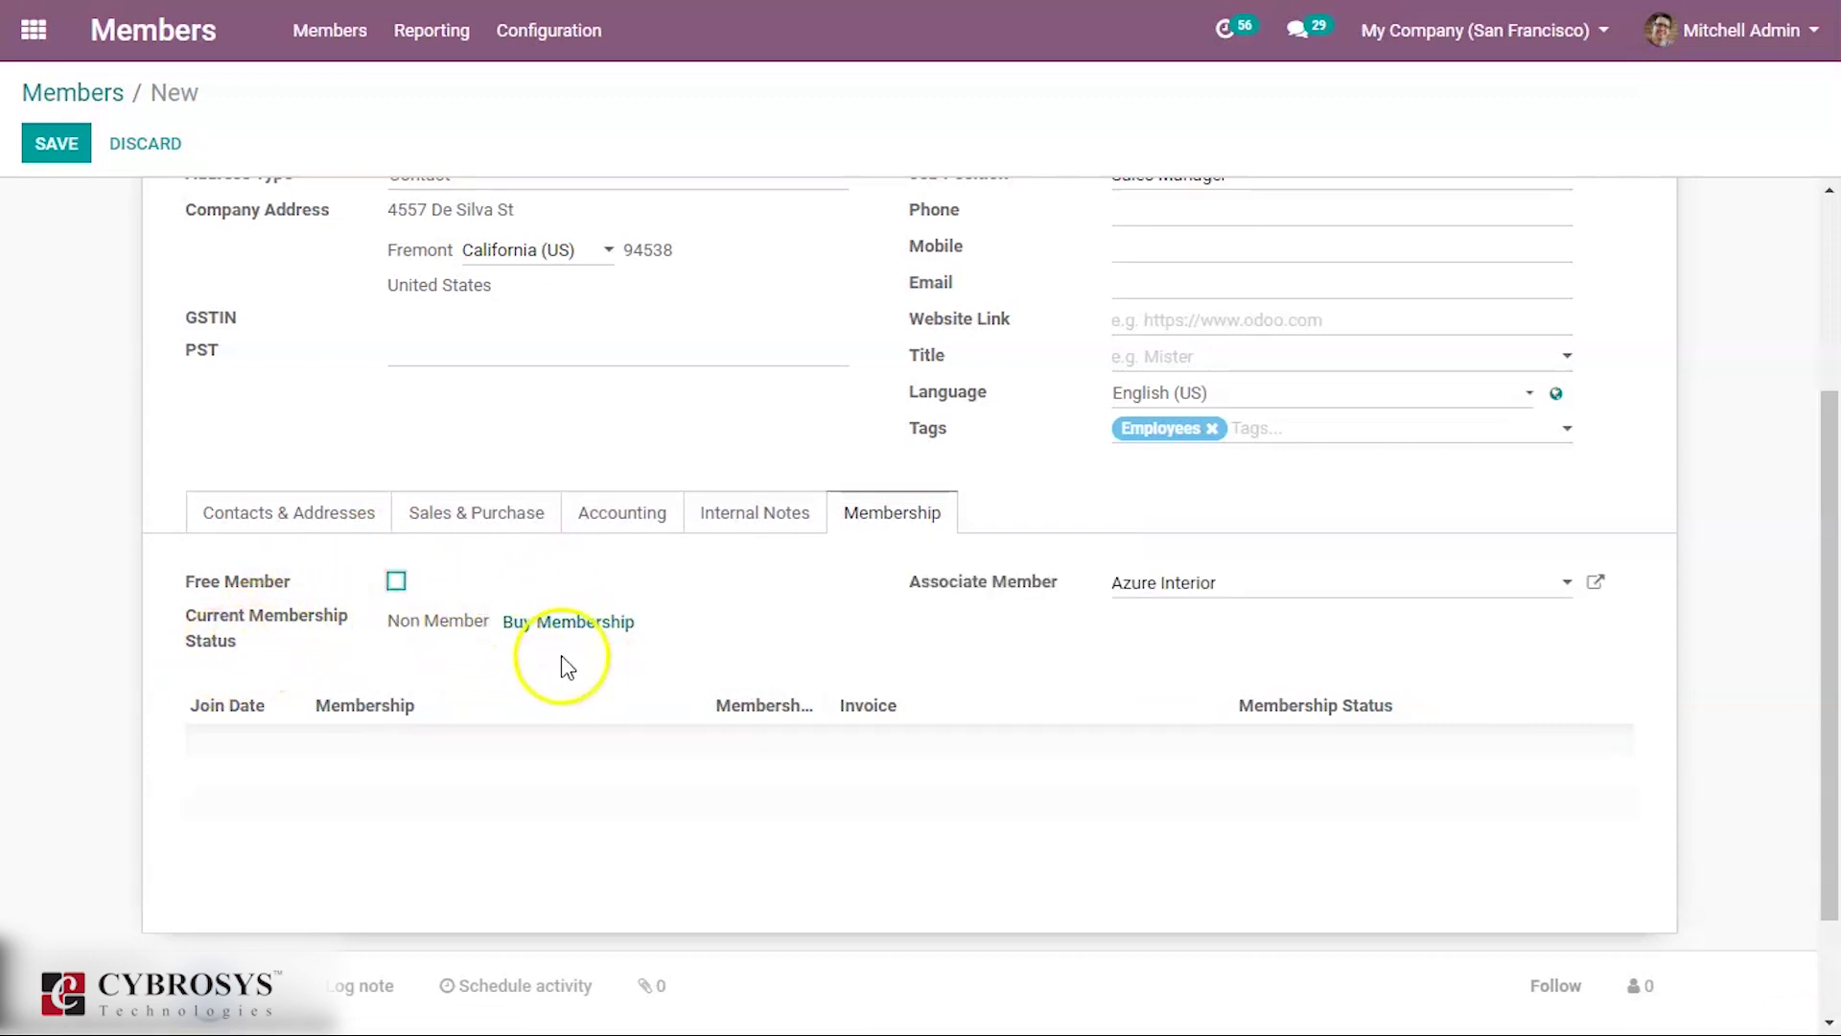
{"action": "left_click", "coordinate": [1232, 586]}
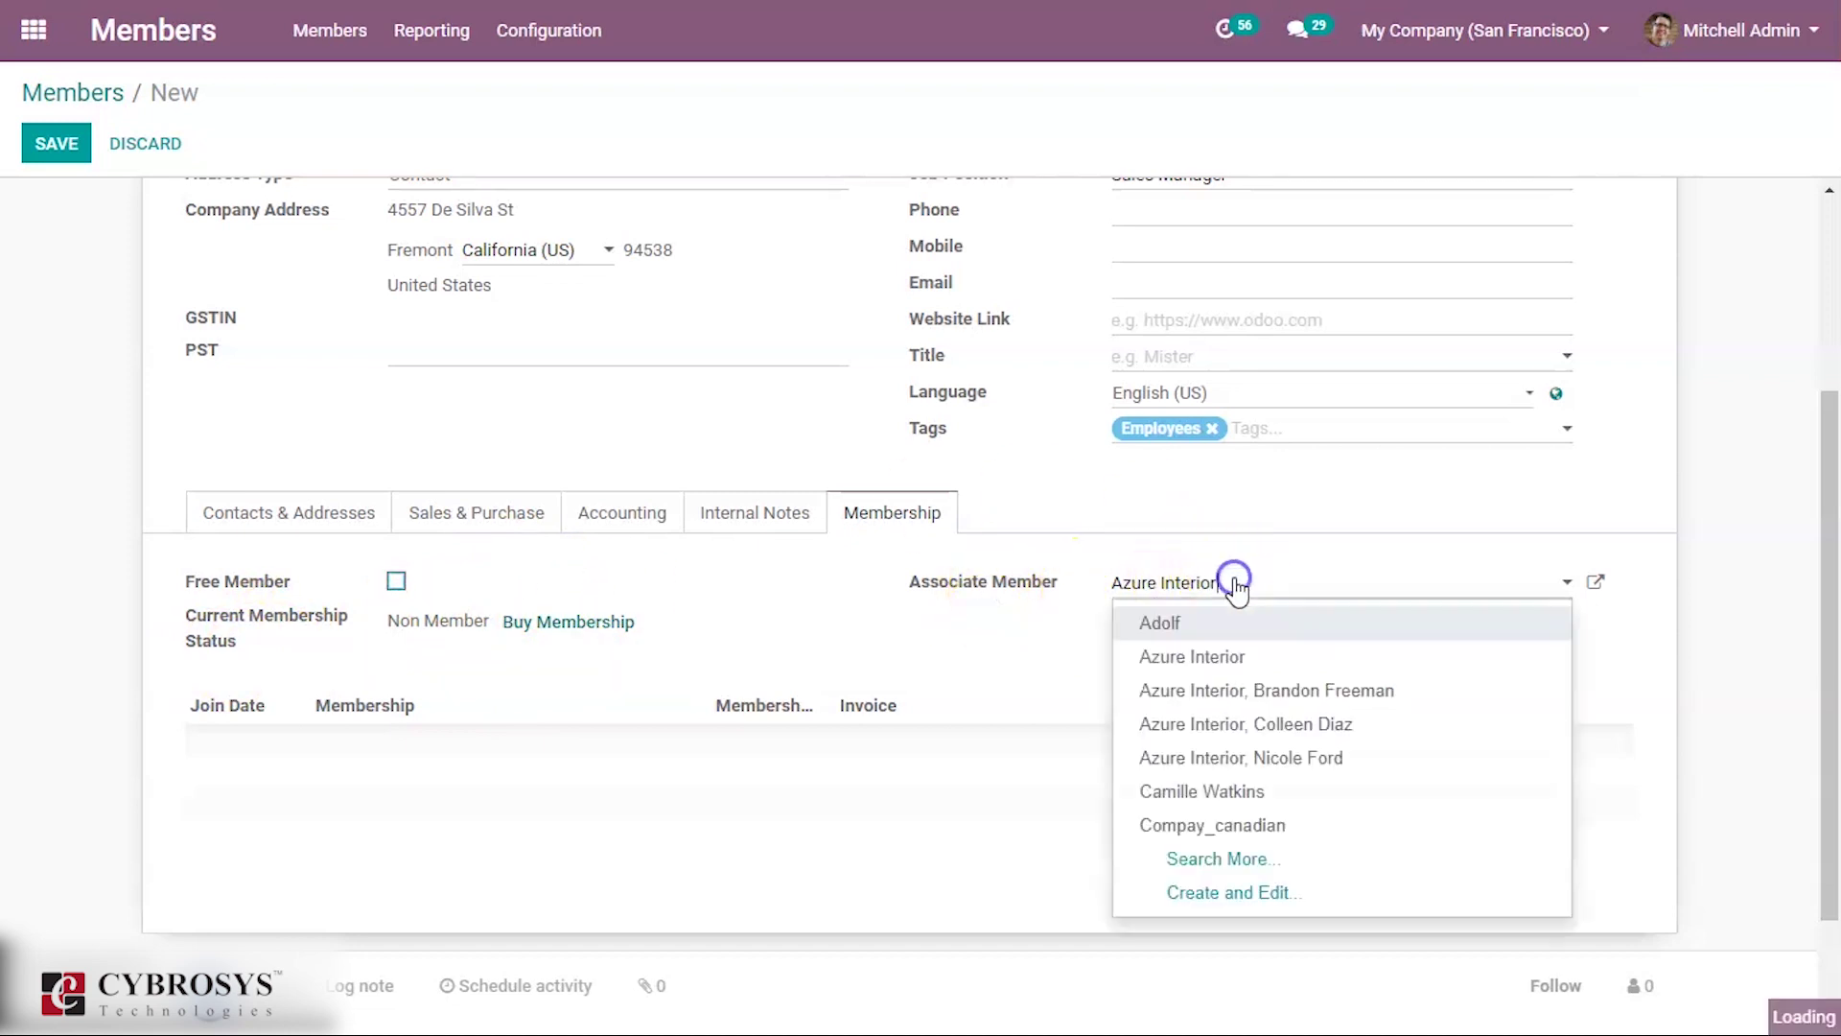
{"action": "left_click", "coordinate": [1183, 653]}
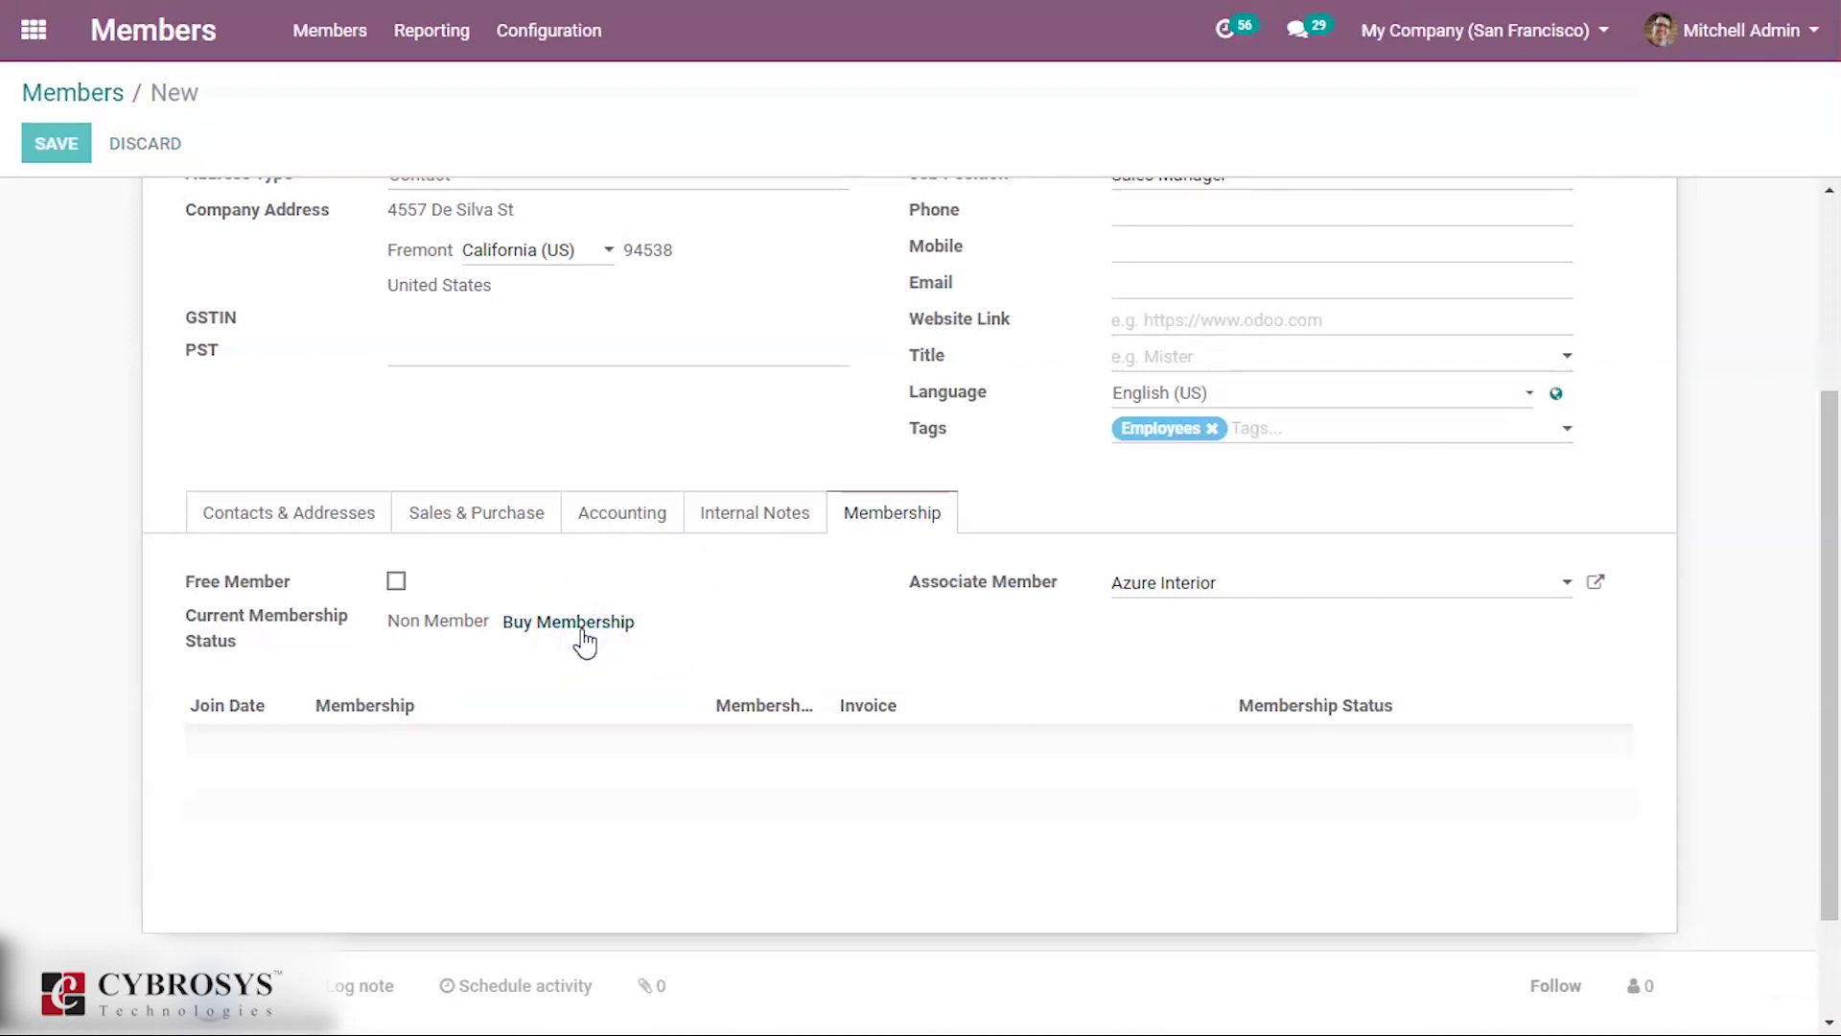
Step: Buy a Magazine membership and invoice it, creating a 105.00 draft membership invoice
{"action": "left_click", "coordinate": [552, 625]}
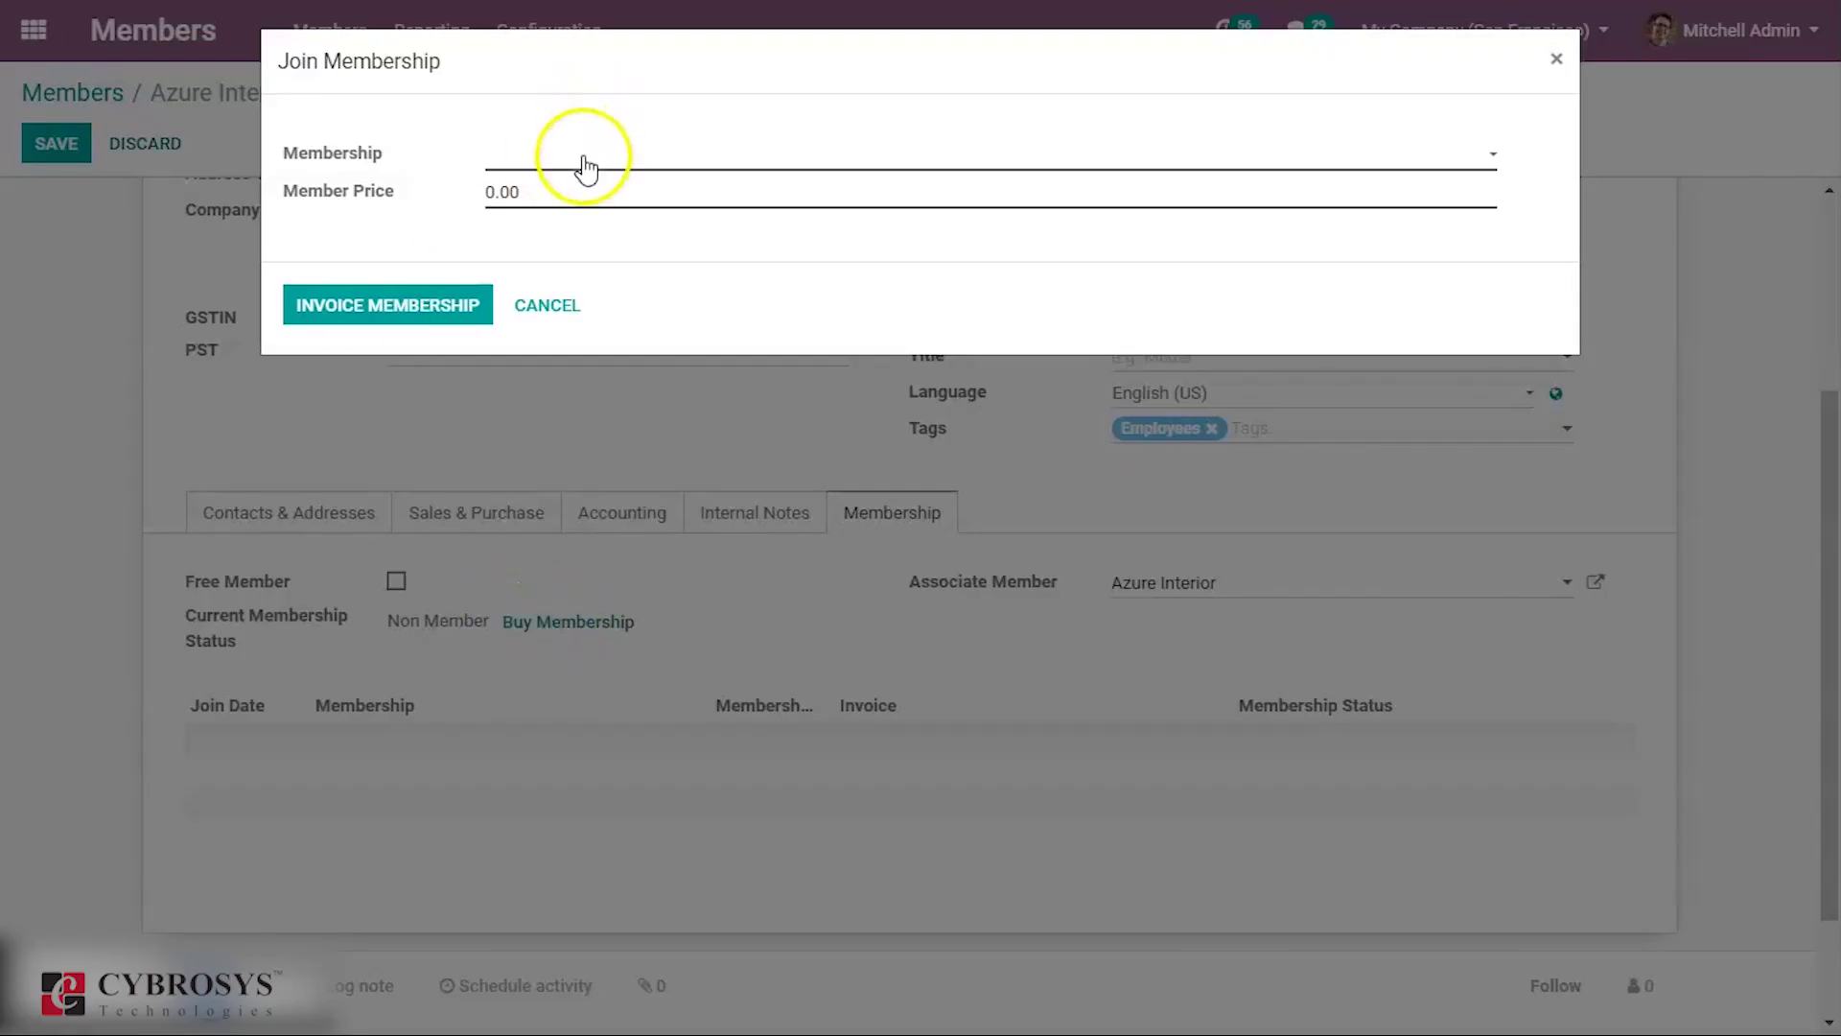
{"action": "left_click", "coordinate": [579, 167]}
{"action": "left_click", "coordinate": [579, 185]}
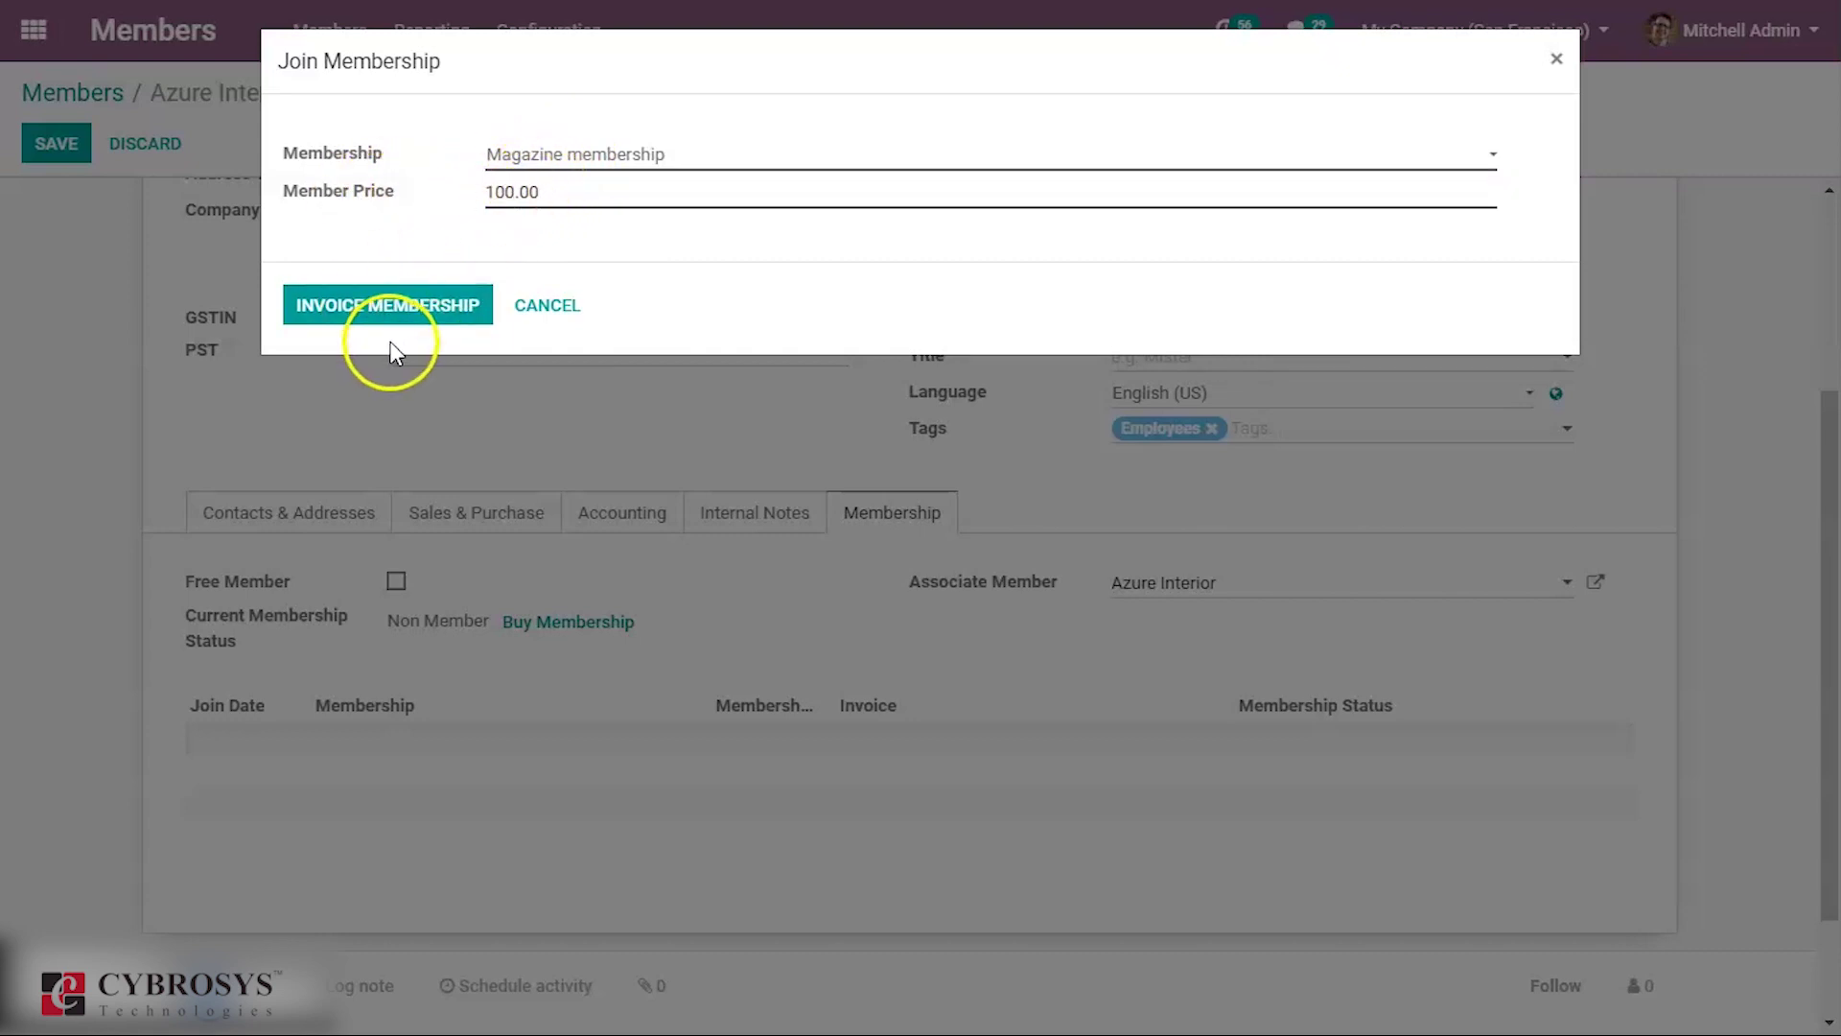
{"action": "left_click", "coordinate": [355, 307]}
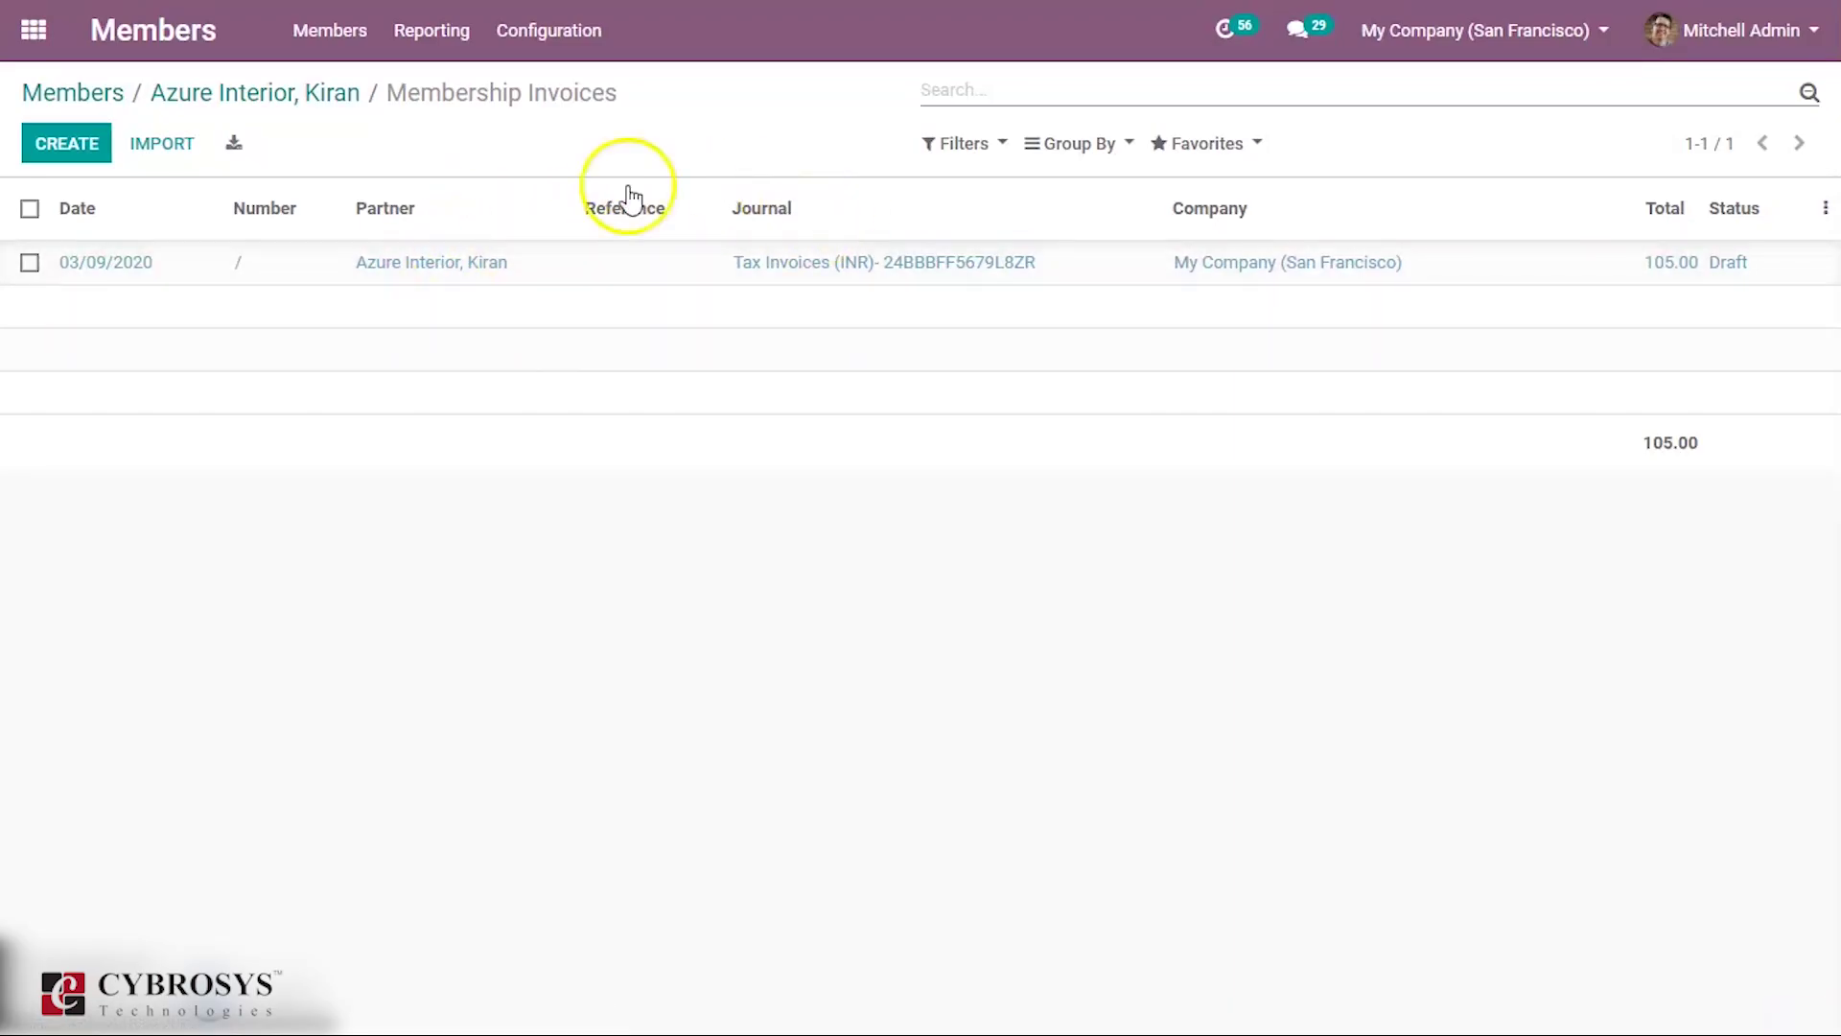
Step: Post the draft invoice as INV/2020/0127 and register its 105.00 payment
{"action": "left_click", "coordinate": [1546, 261]}
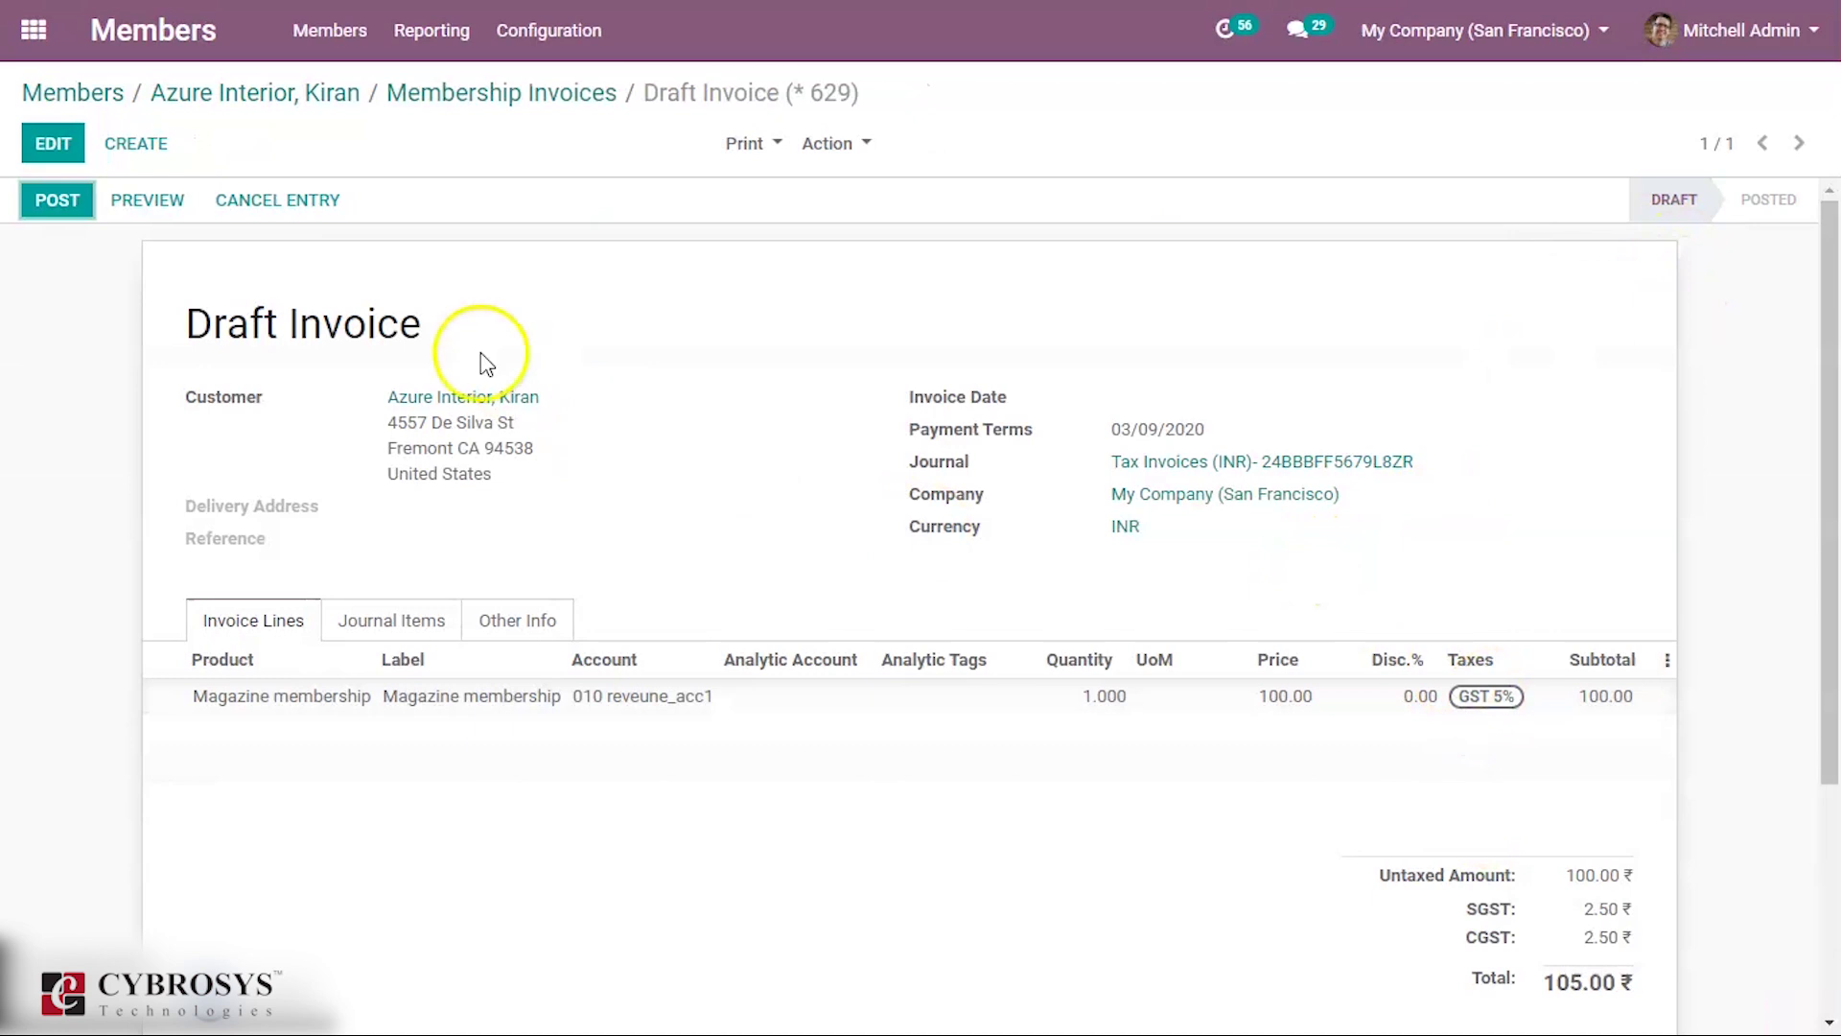
{"action": "left_click", "coordinate": [61, 206]}
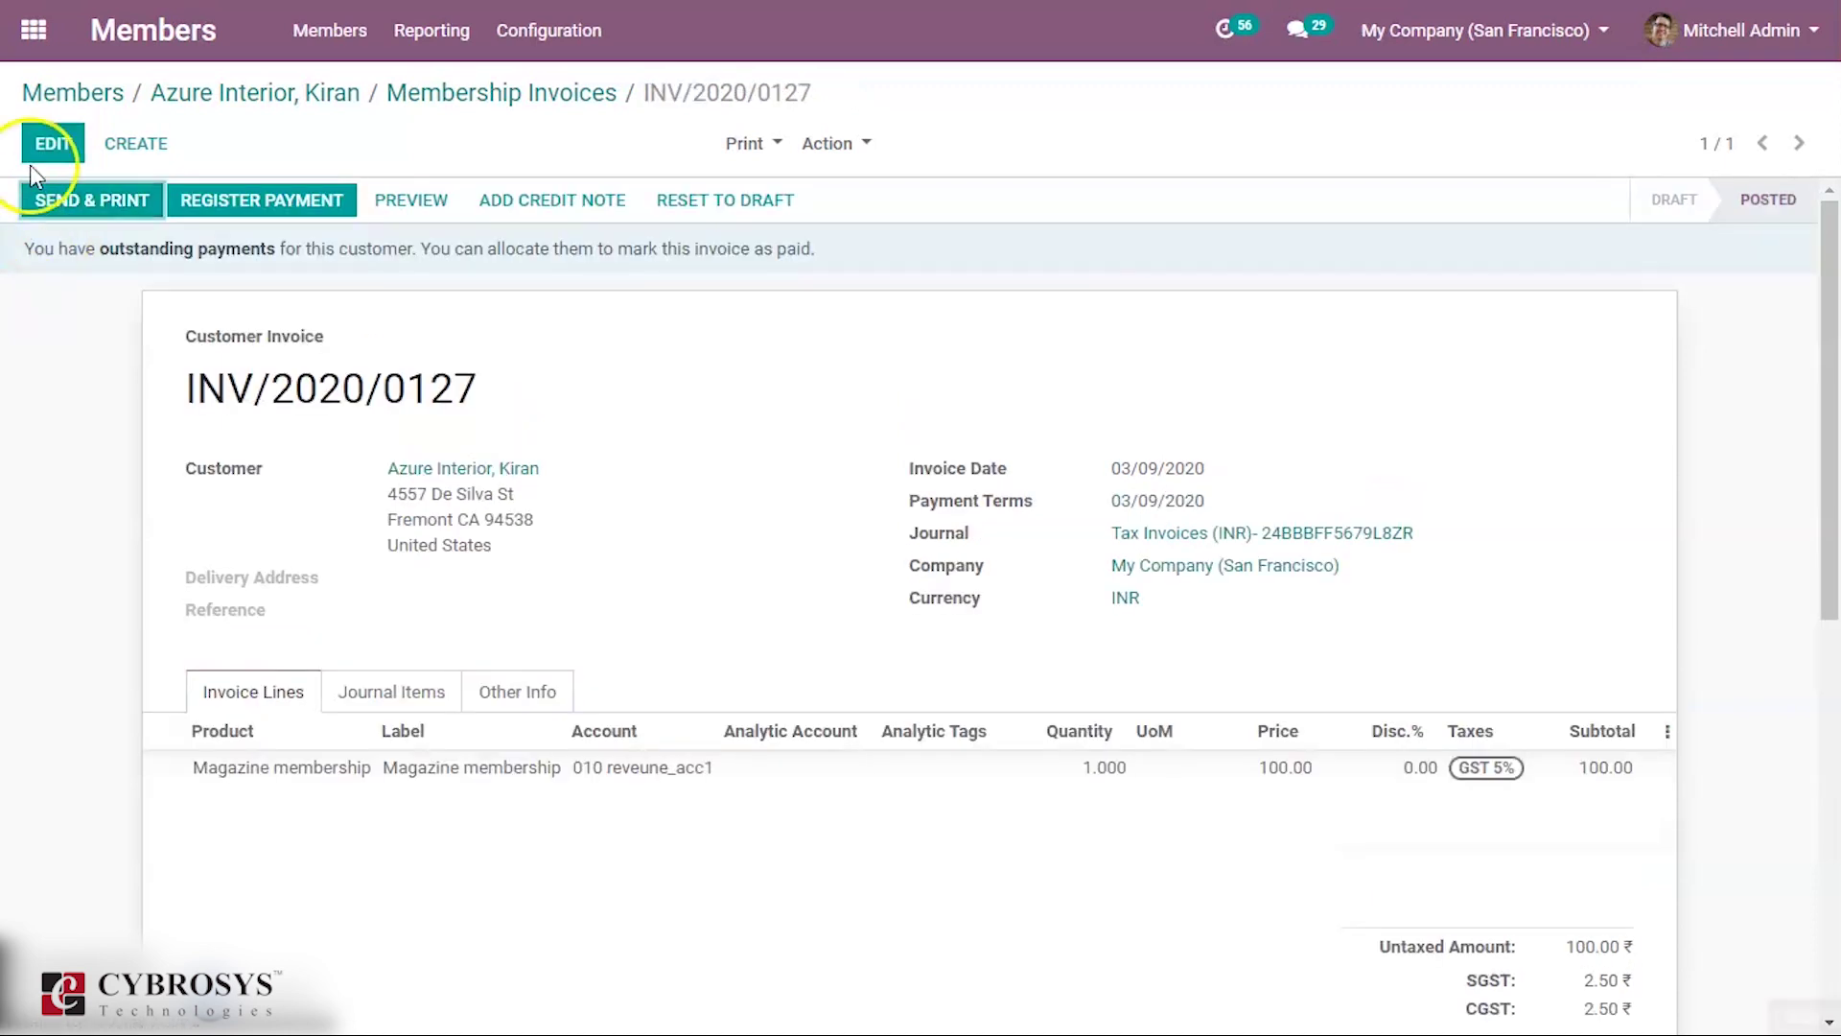
{"action": "left_click", "coordinate": [222, 203]}
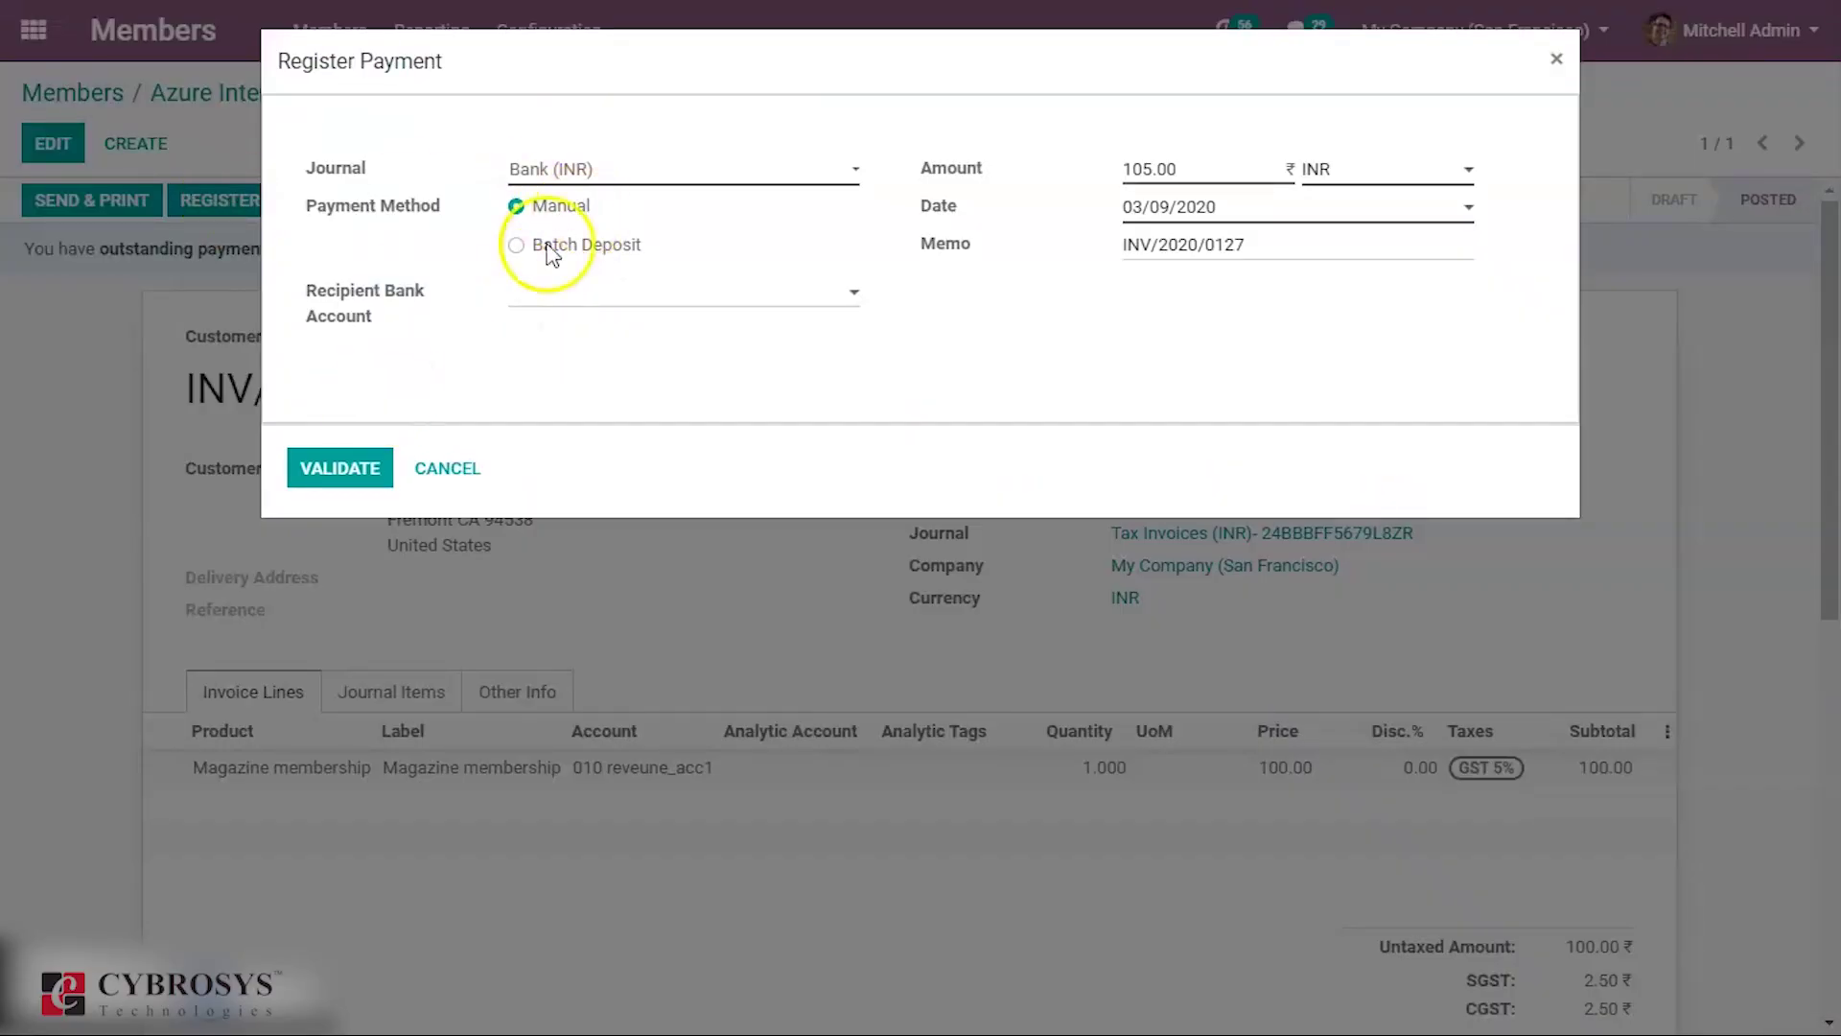
{"action": "left_click", "coordinate": [343, 467]}
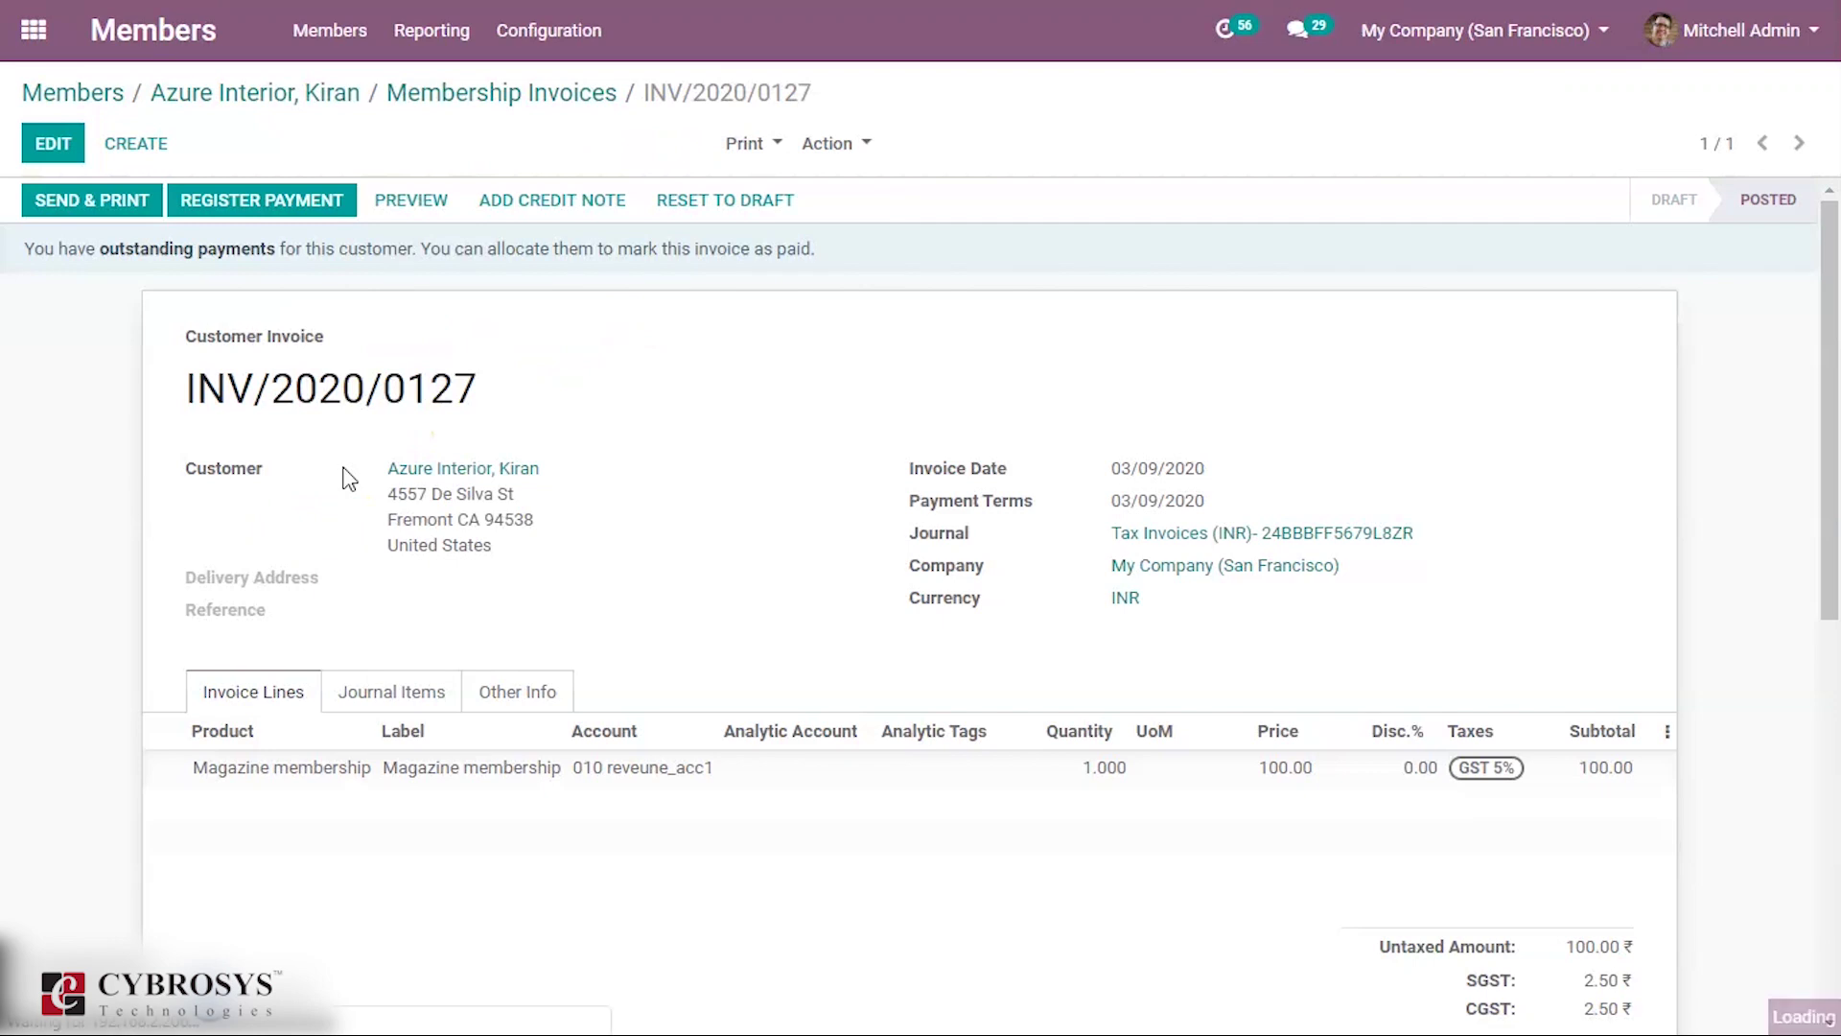
{"action": "left_click", "coordinate": [465, 93]}
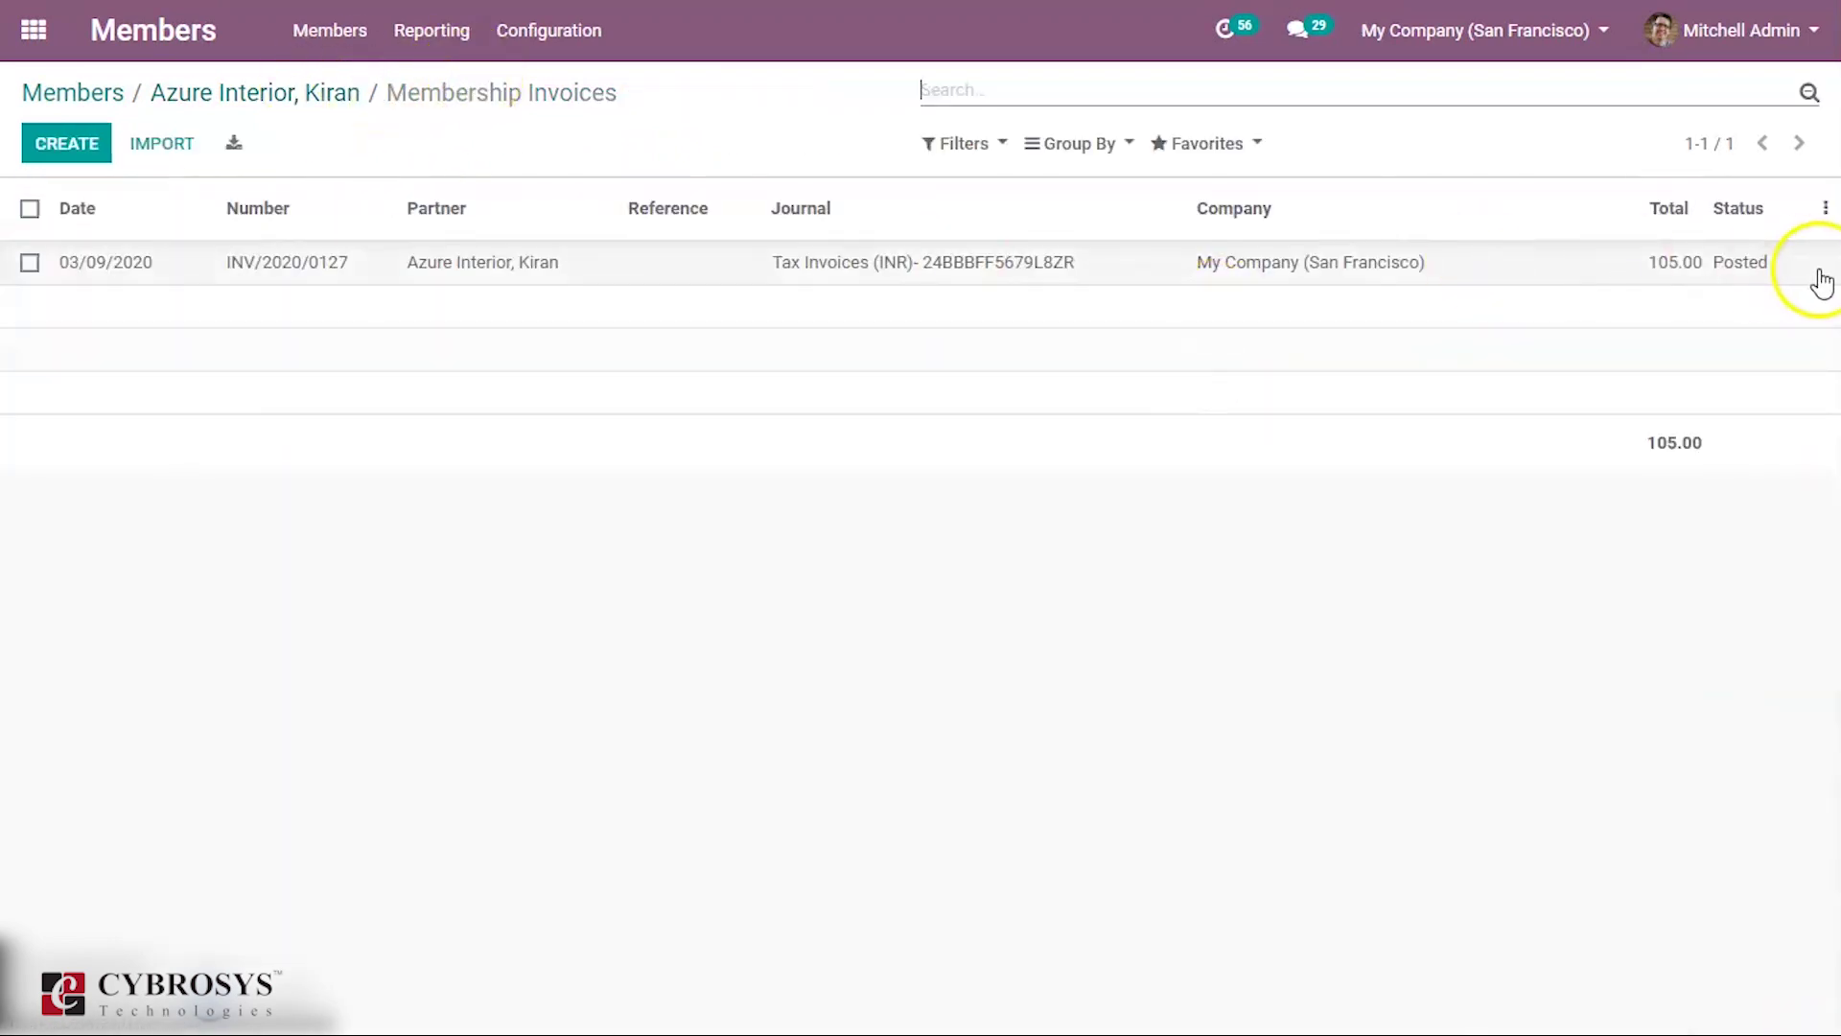
Step: Back on the member's record, check the Paid Member Magazine lines on INV/2020/0128 and save
{"action": "left_click", "coordinate": [303, 96]}
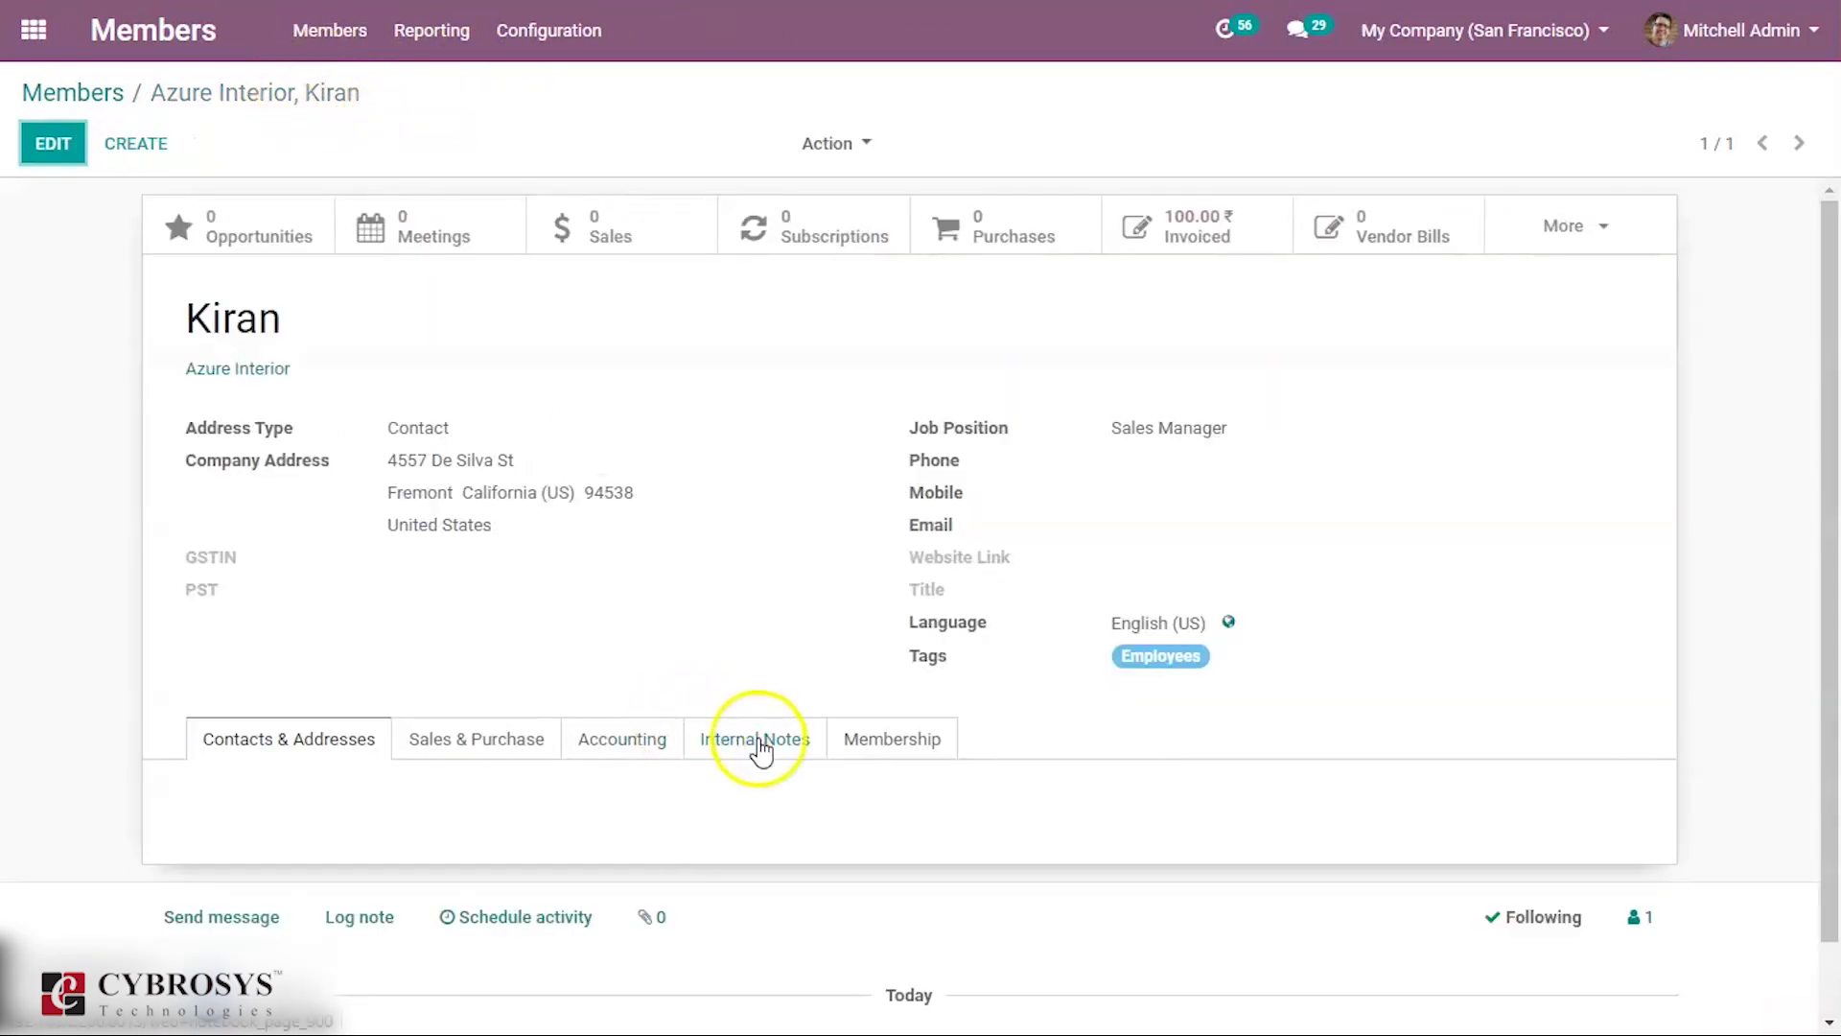
{"action": "left_click", "coordinate": [871, 739]}
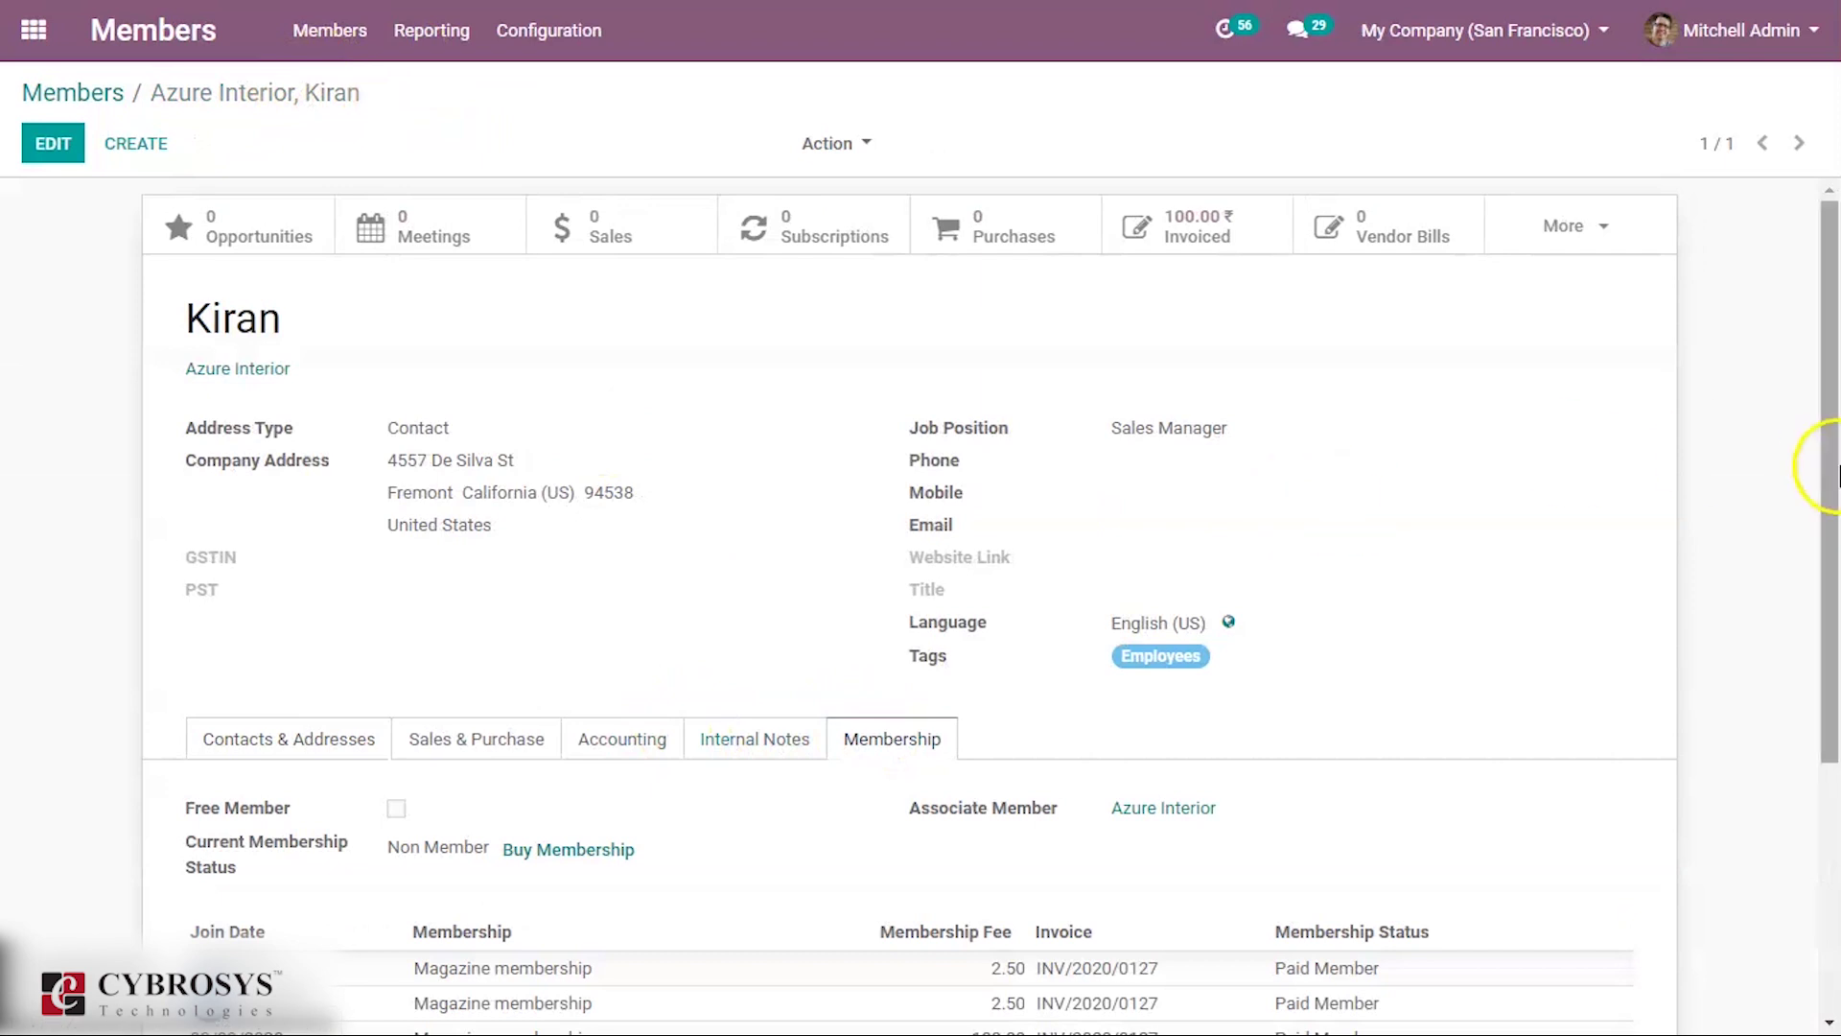
{"action": "scroll", "coordinate": [1833, 470], "scroll_direction": "down", "scroll_amount": 3}
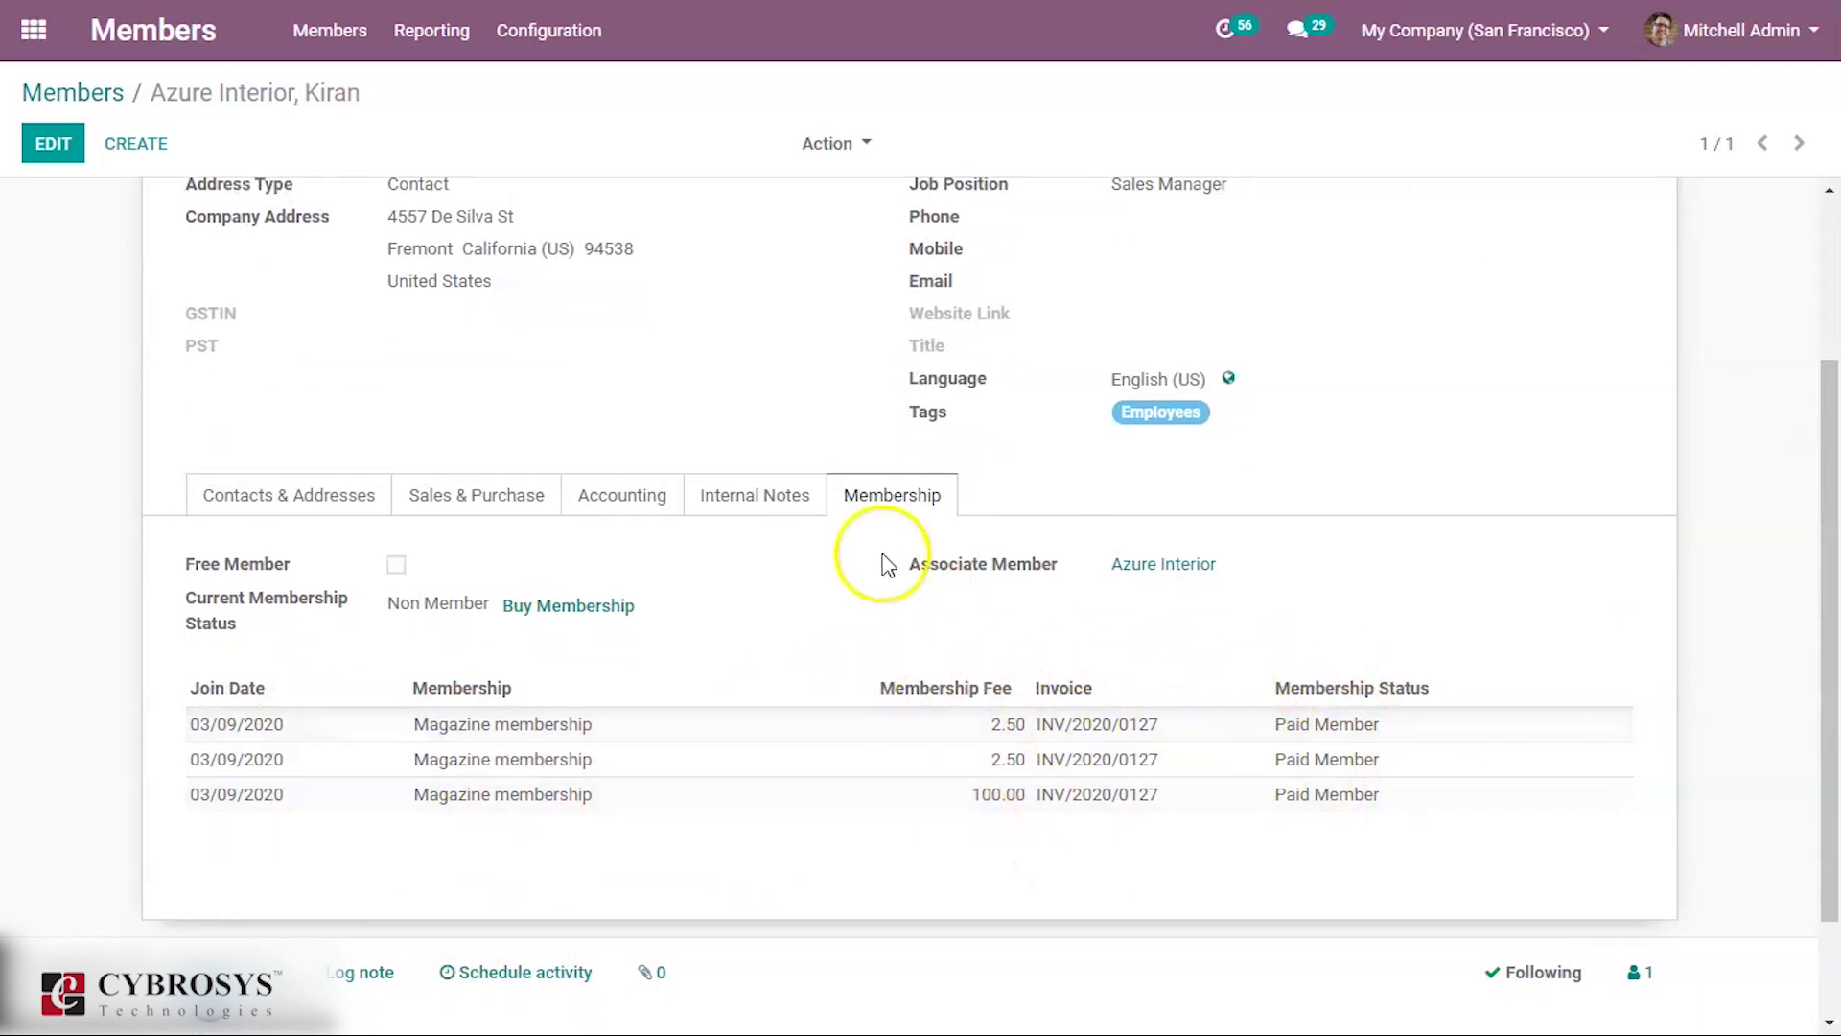
{"action": "left_click", "coordinate": [50, 153]}
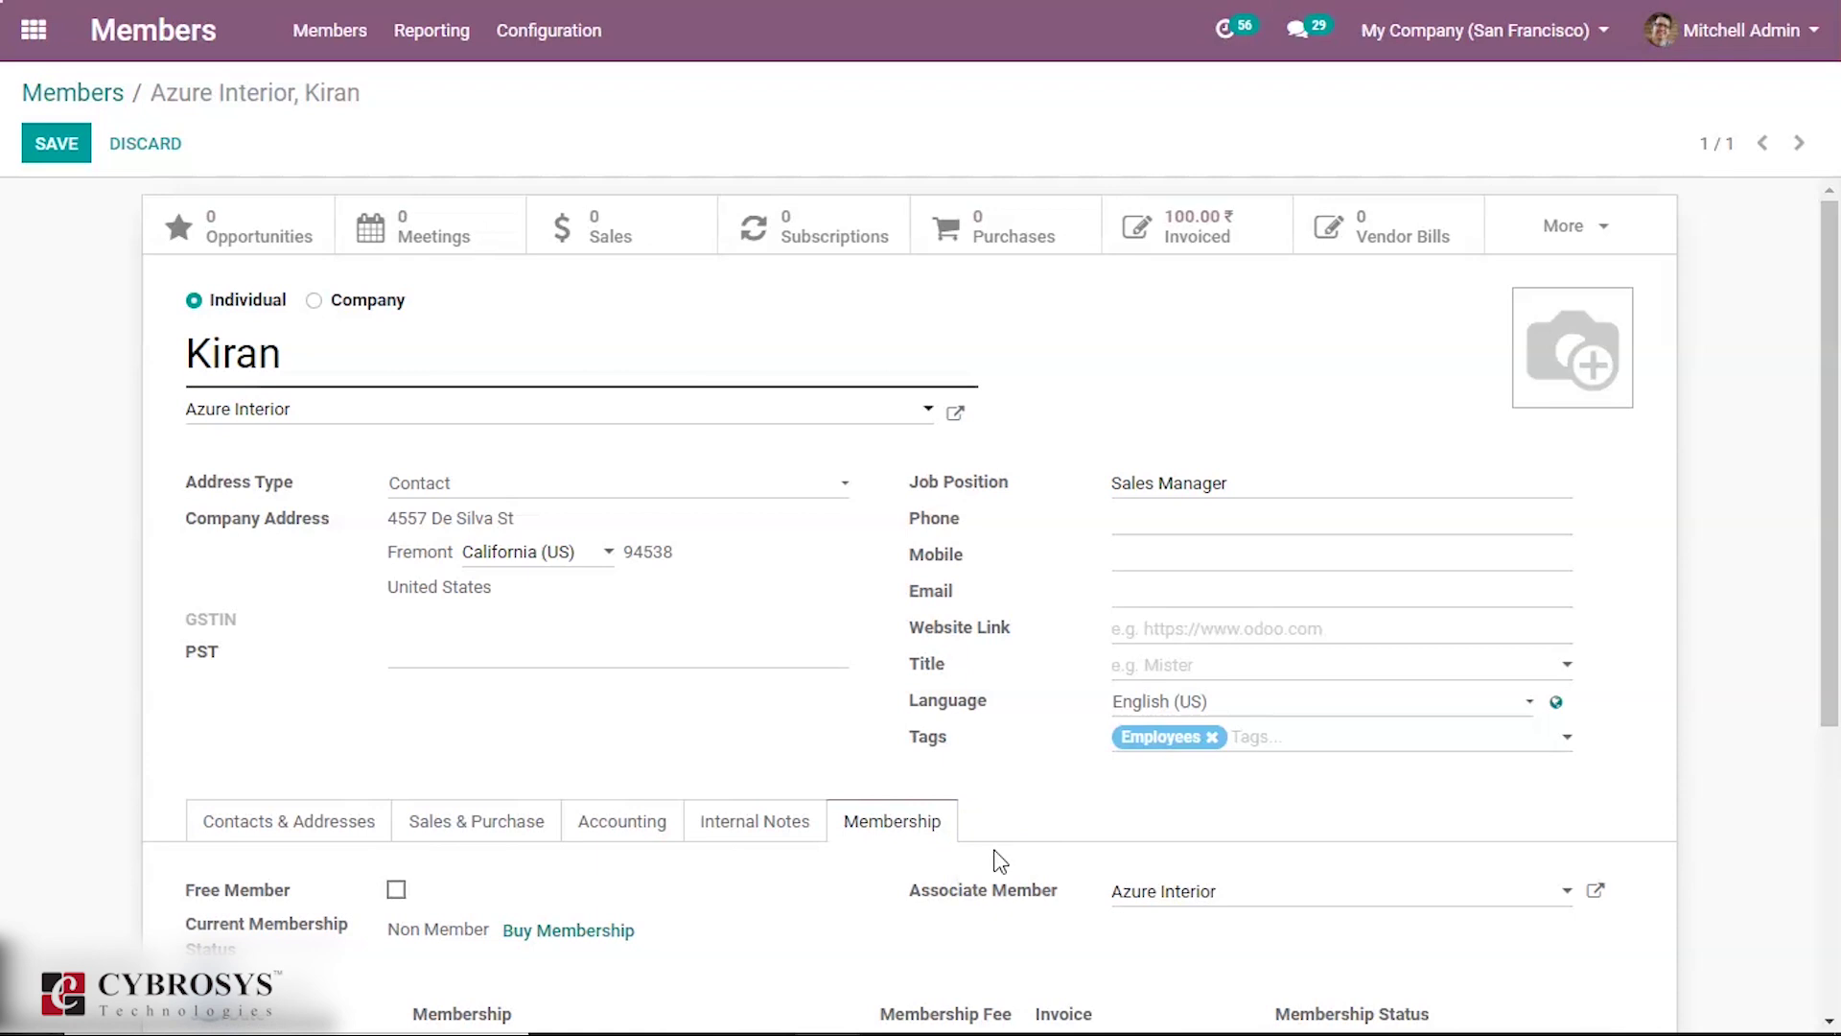
{"action": "scroll", "coordinate": [997, 860], "scroll_direction": "down", "scroll_amount": 5}
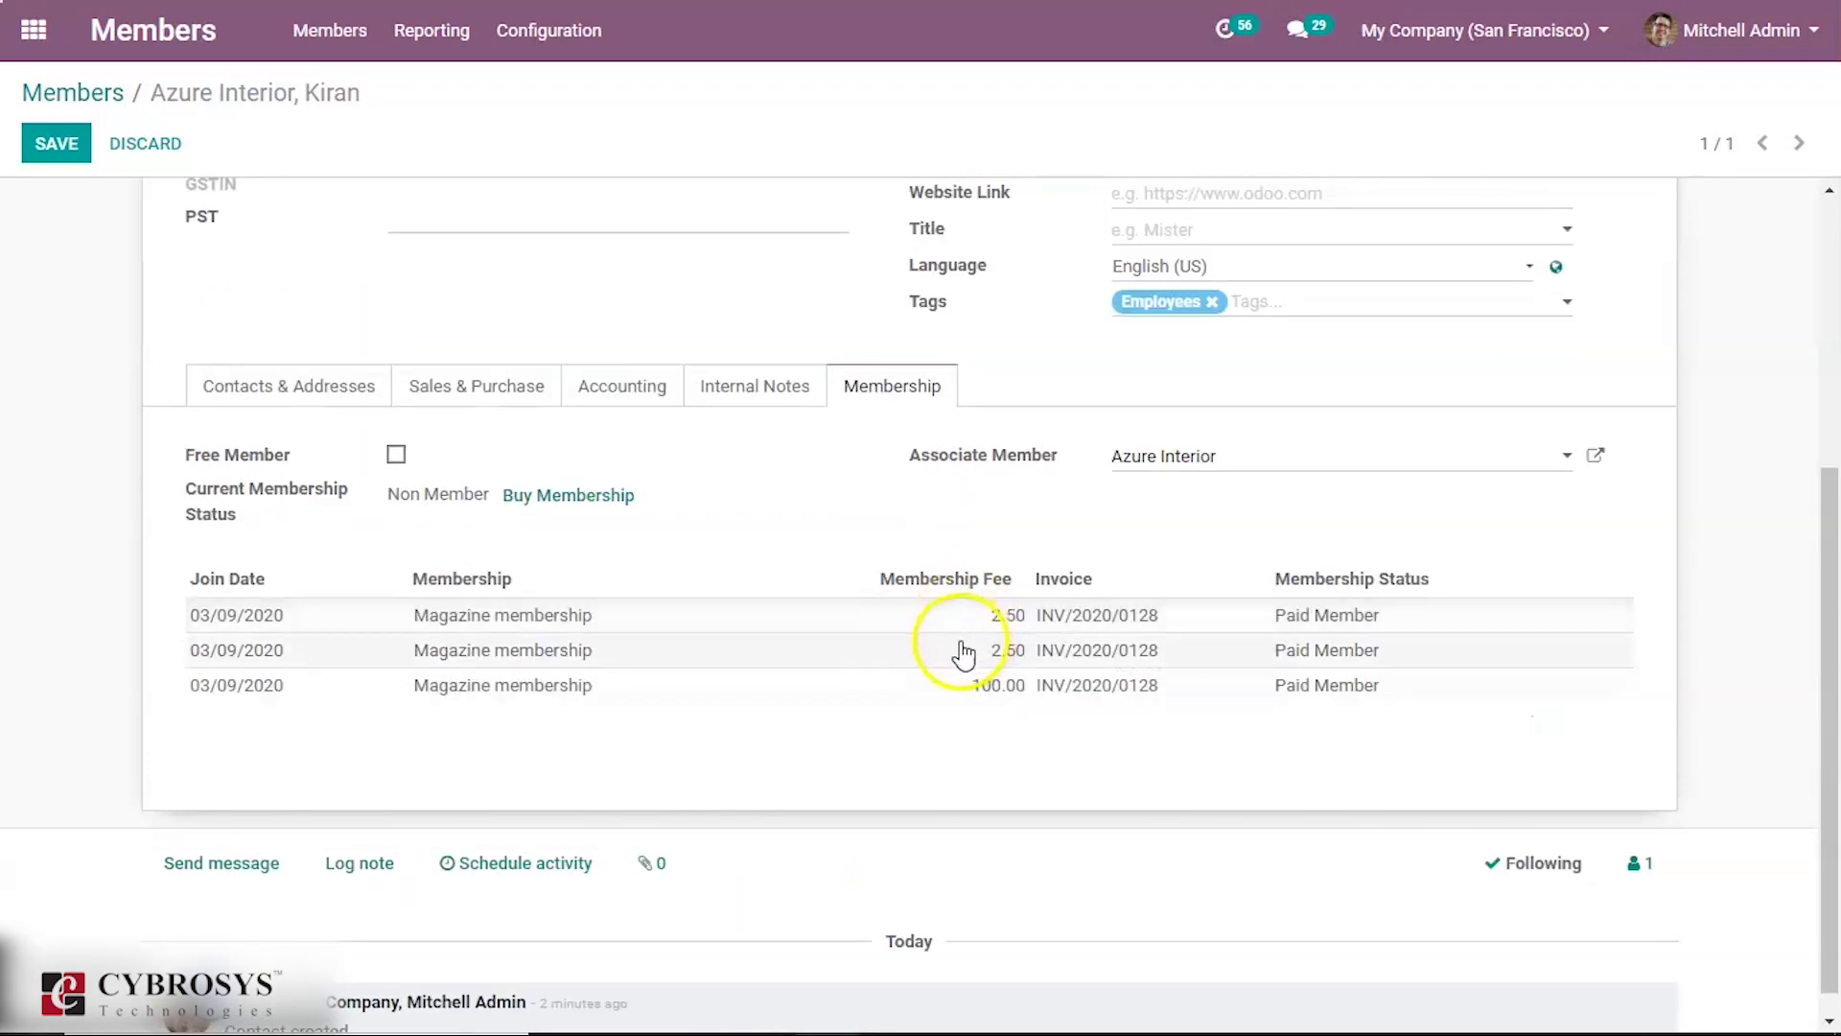
{"action": "left_click_drag", "start_coordinate": [1838, 533], "coordinate": [1838, 328]}
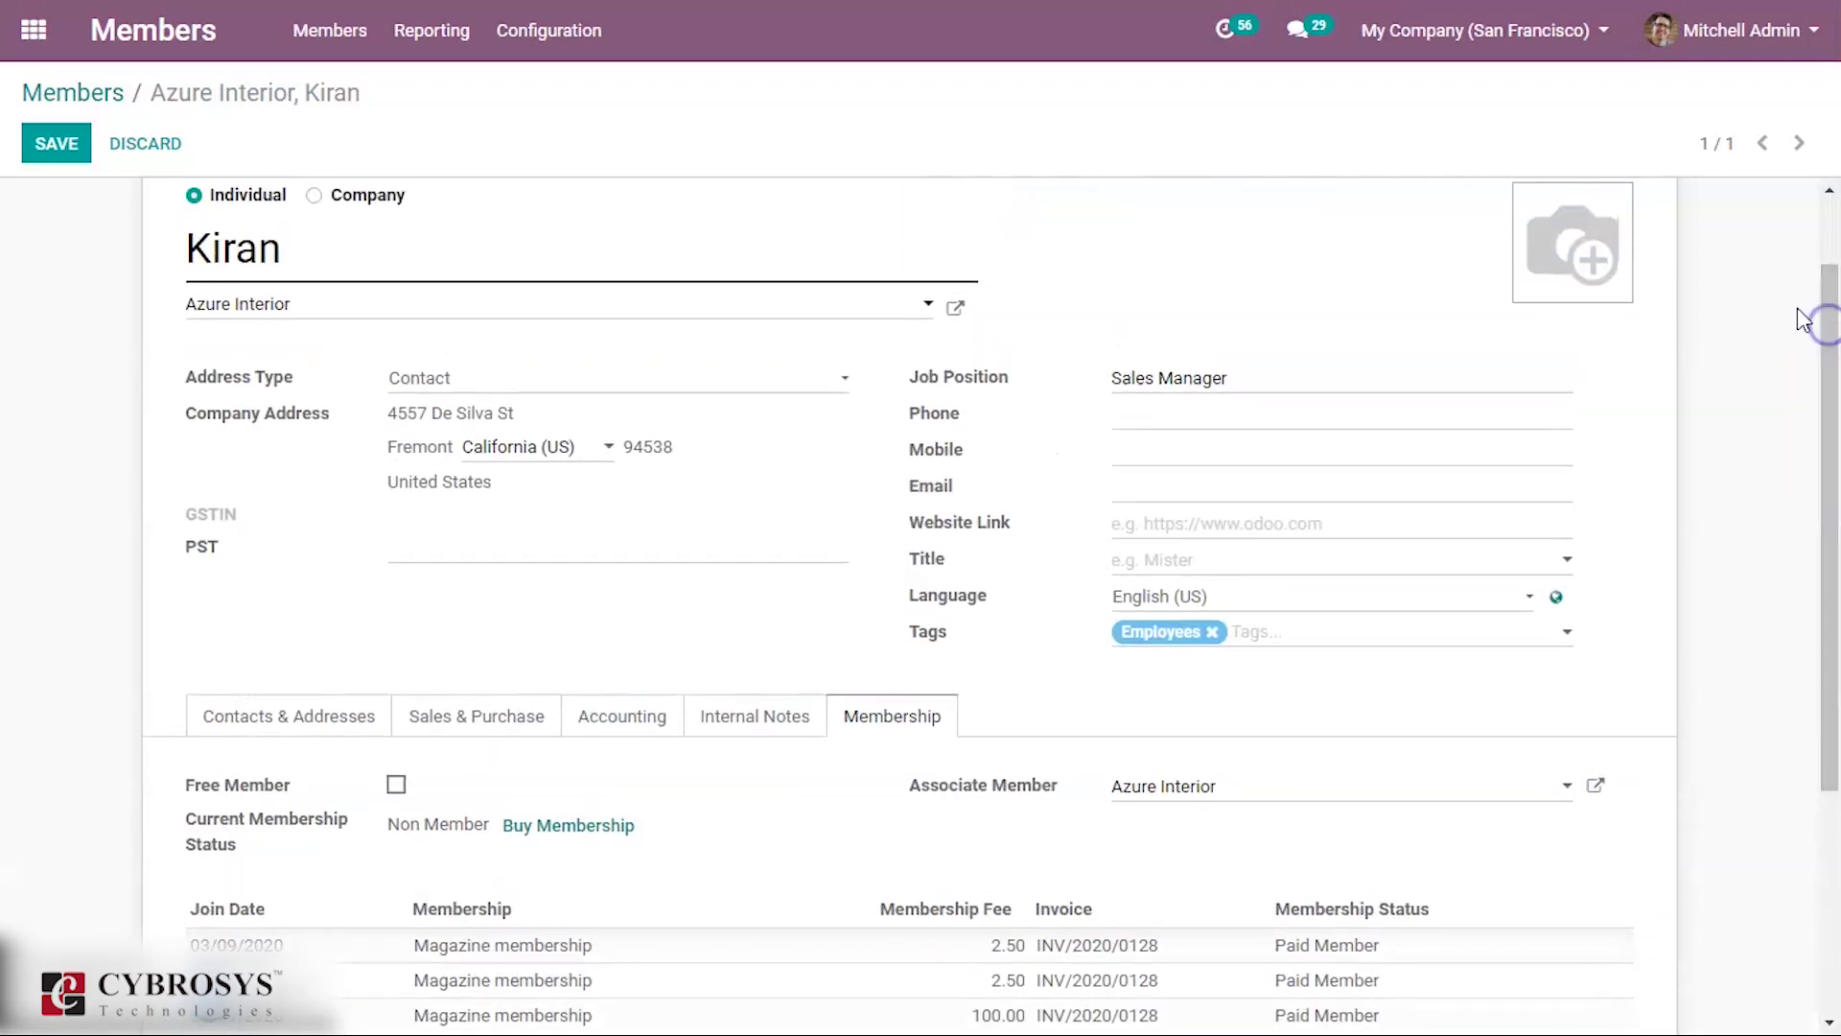
{"action": "left_click", "coordinate": [75, 152]}
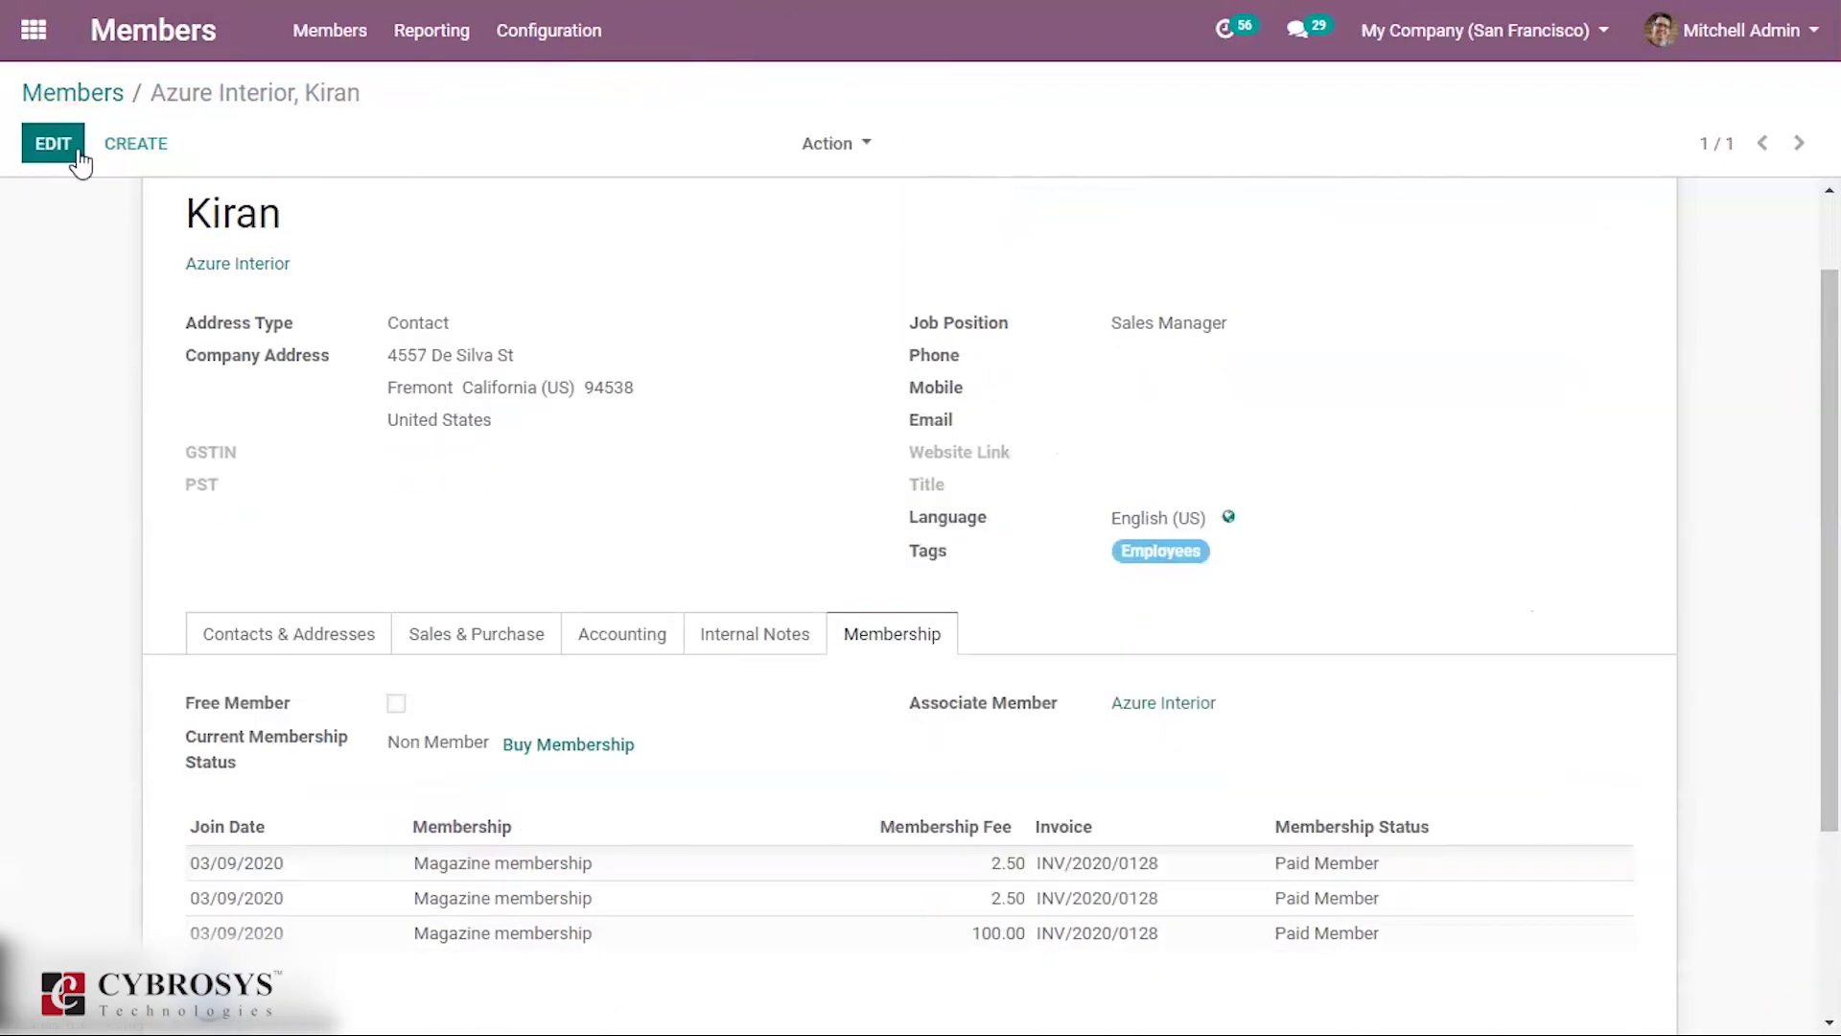
{"action": "scroll", "coordinate": [1825, 499], "scroll_direction": "up", "scroll_amount": 2}
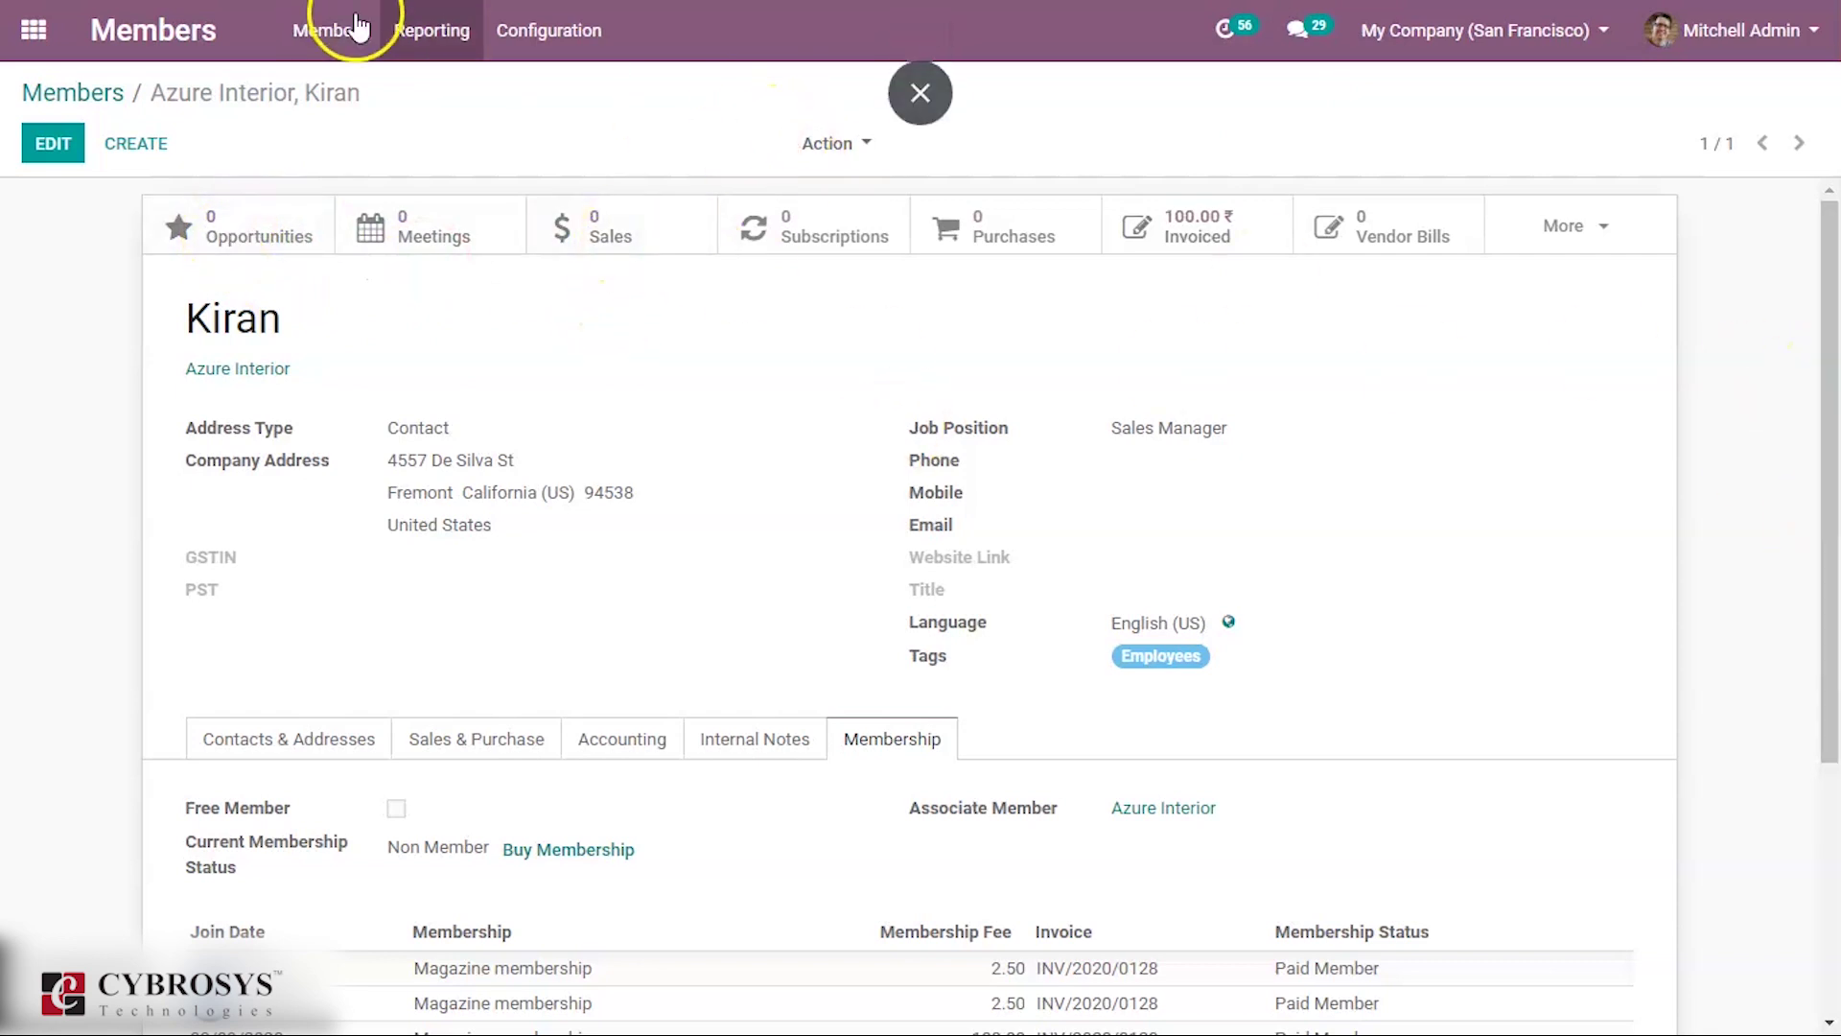
Step: Toggle the Quantity, # Waiting, # Paid and # Invoiced measures in Members Analysis, then view it as a pivot
{"action": "left_click", "coordinate": [429, 31]}
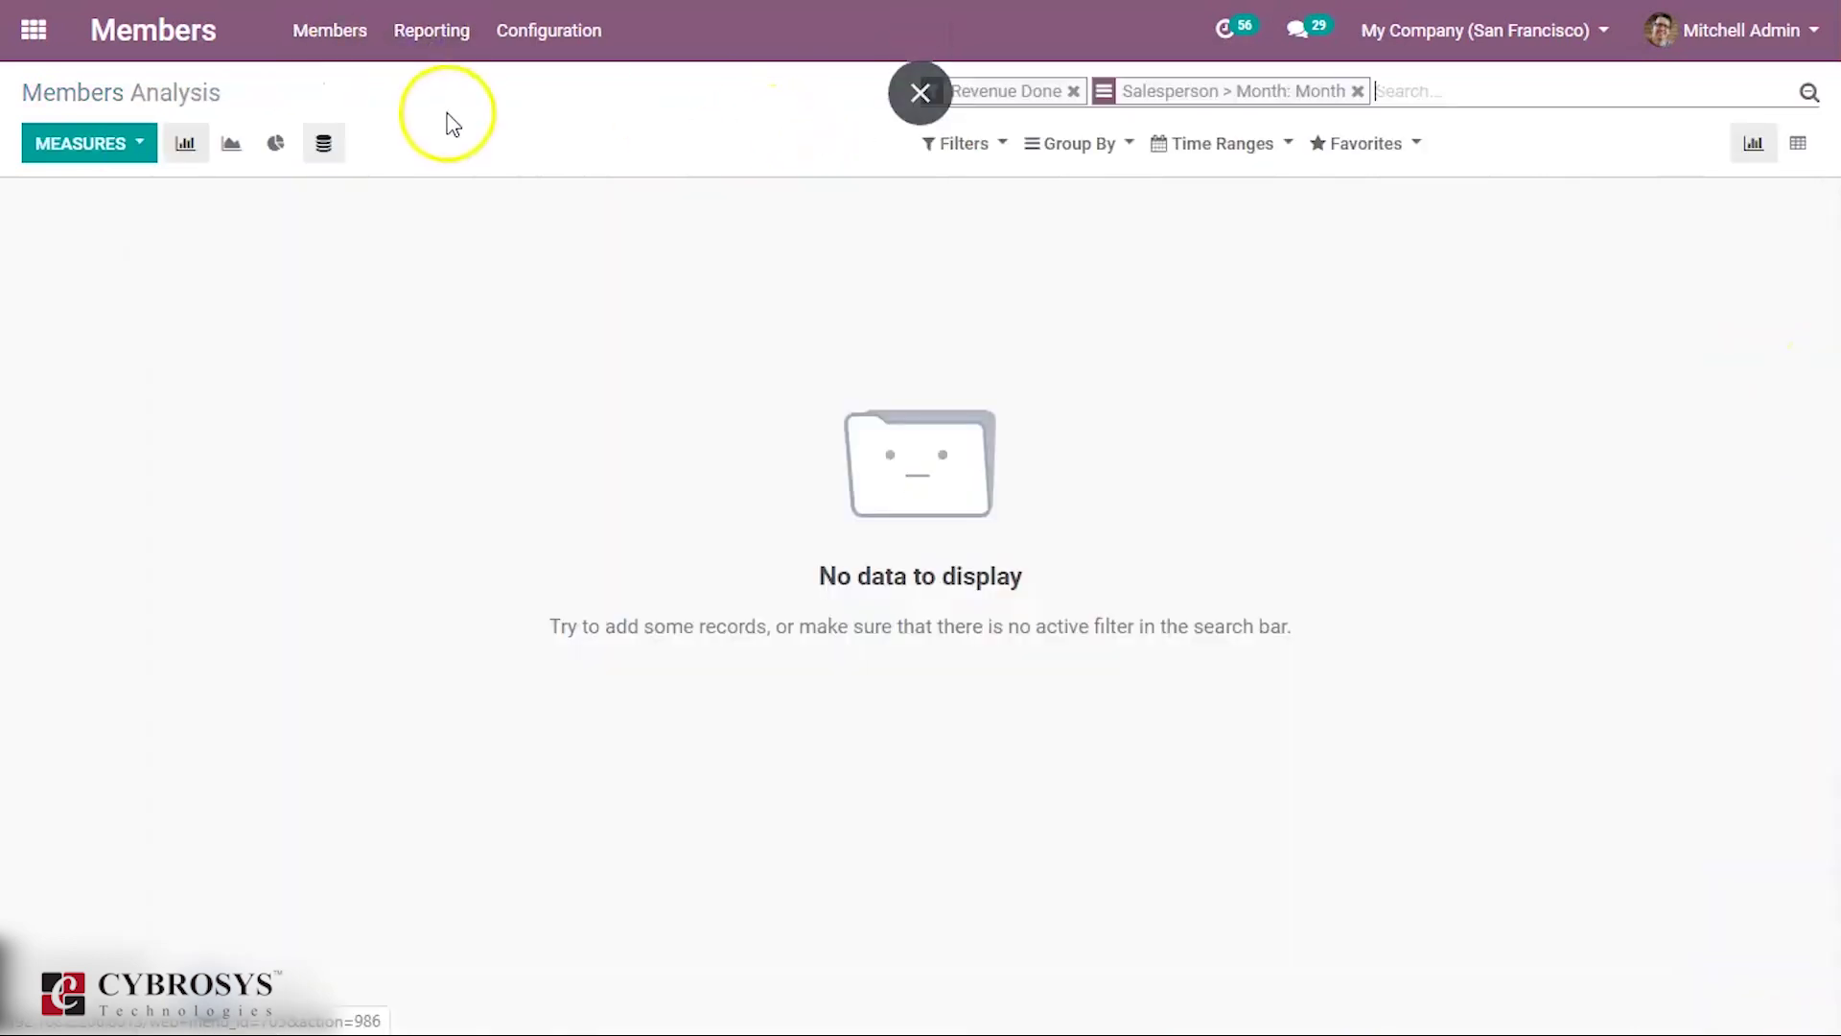
{"action": "left_click", "coordinate": [101, 148]}
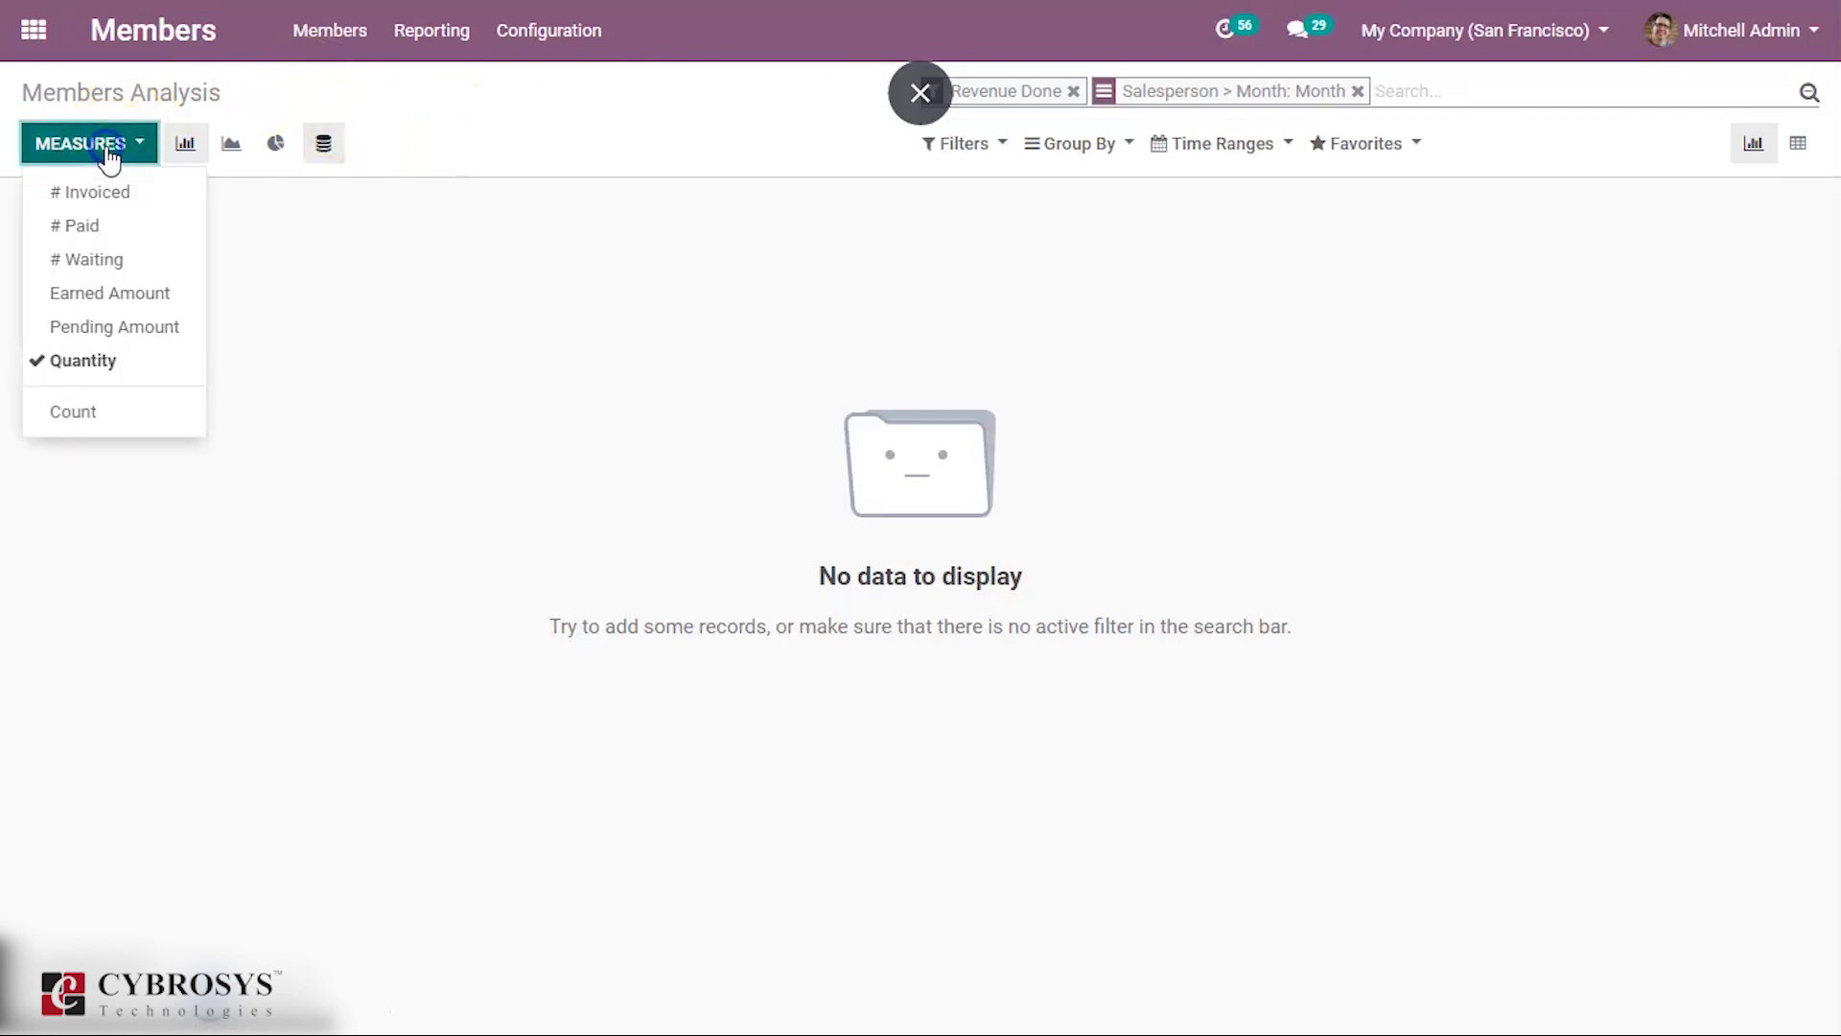
{"action": "left_click", "coordinate": [124, 364]}
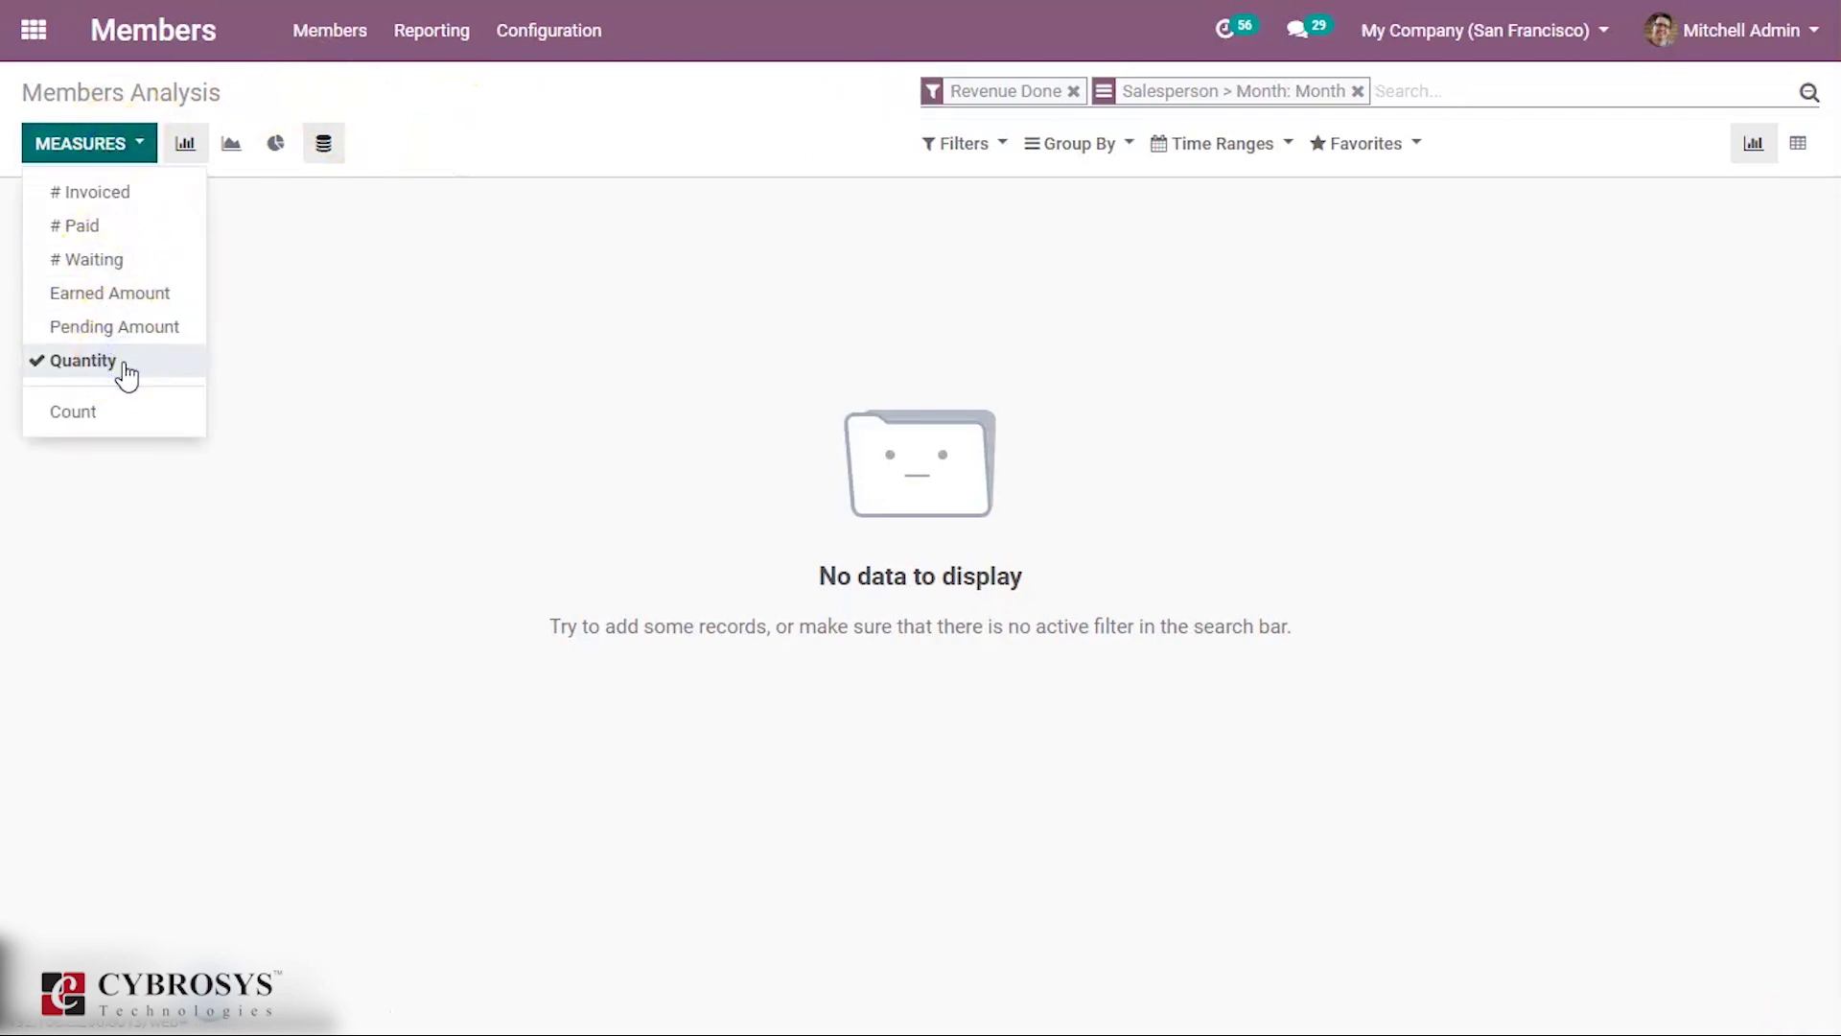
{"action": "left_click", "coordinate": [103, 255]}
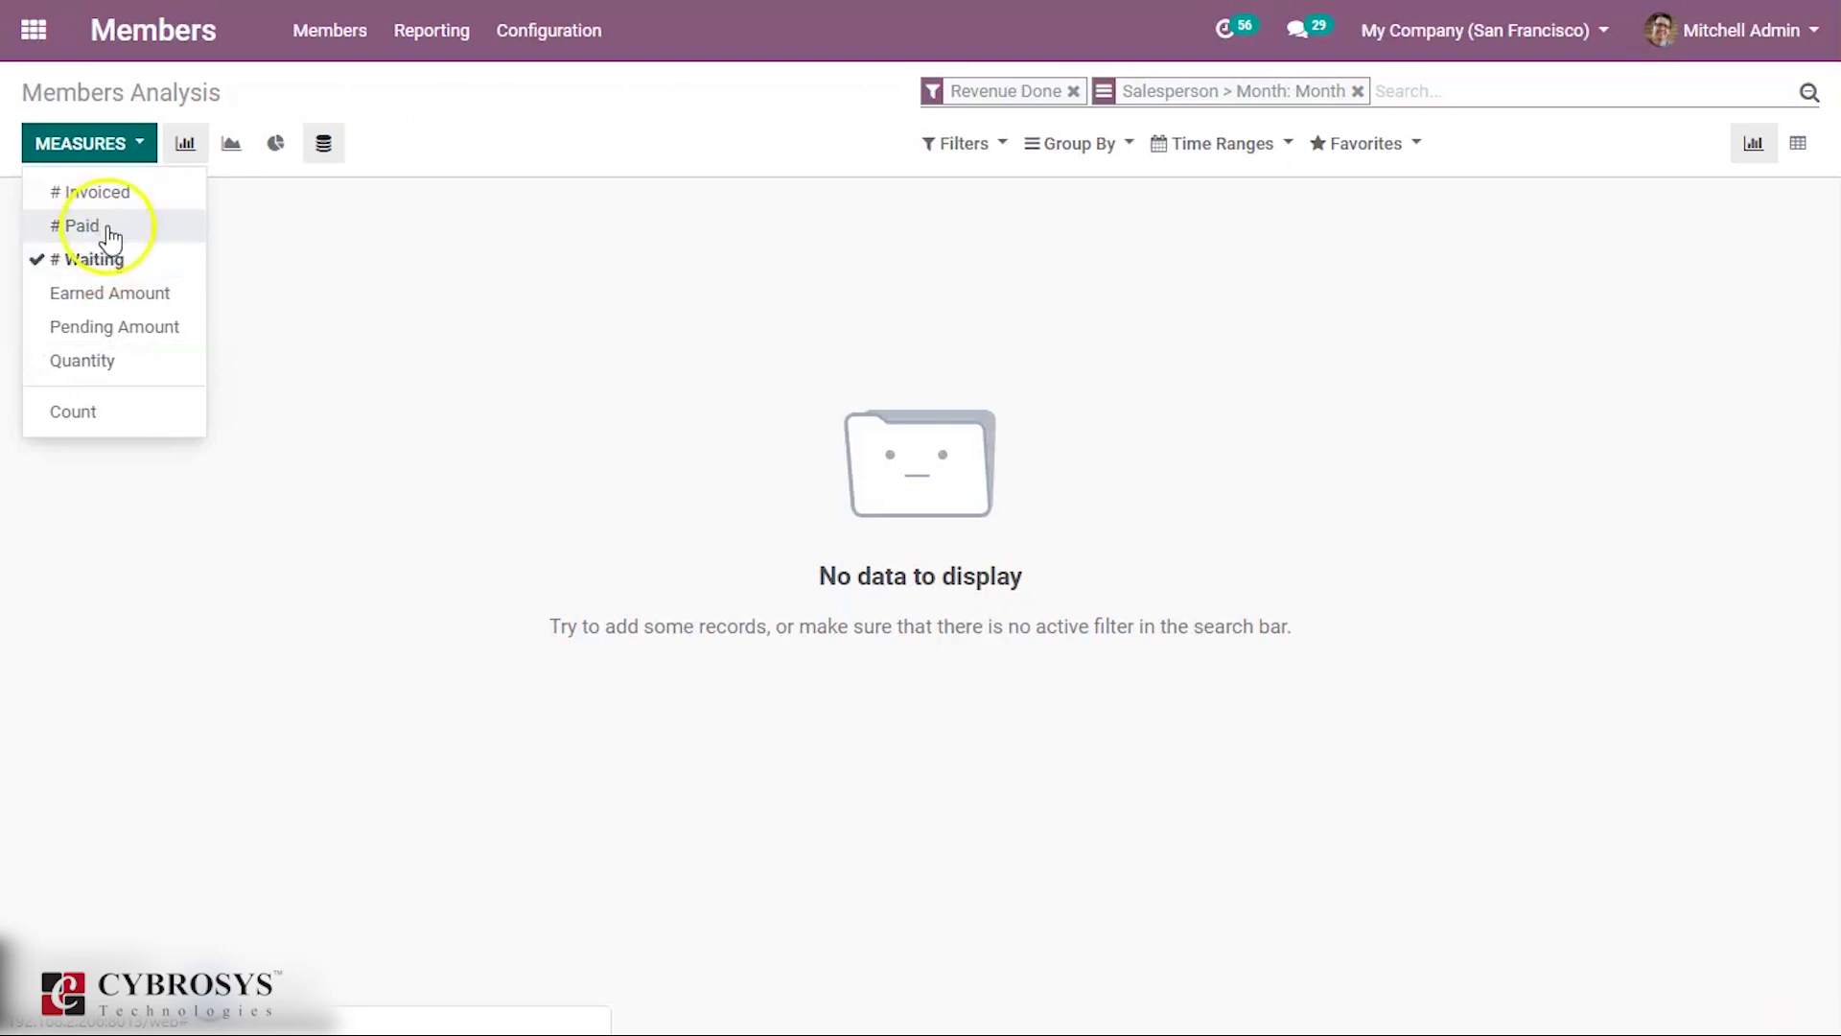
{"action": "left_click", "coordinate": [101, 228]}
{"action": "left_click", "coordinate": [103, 192]}
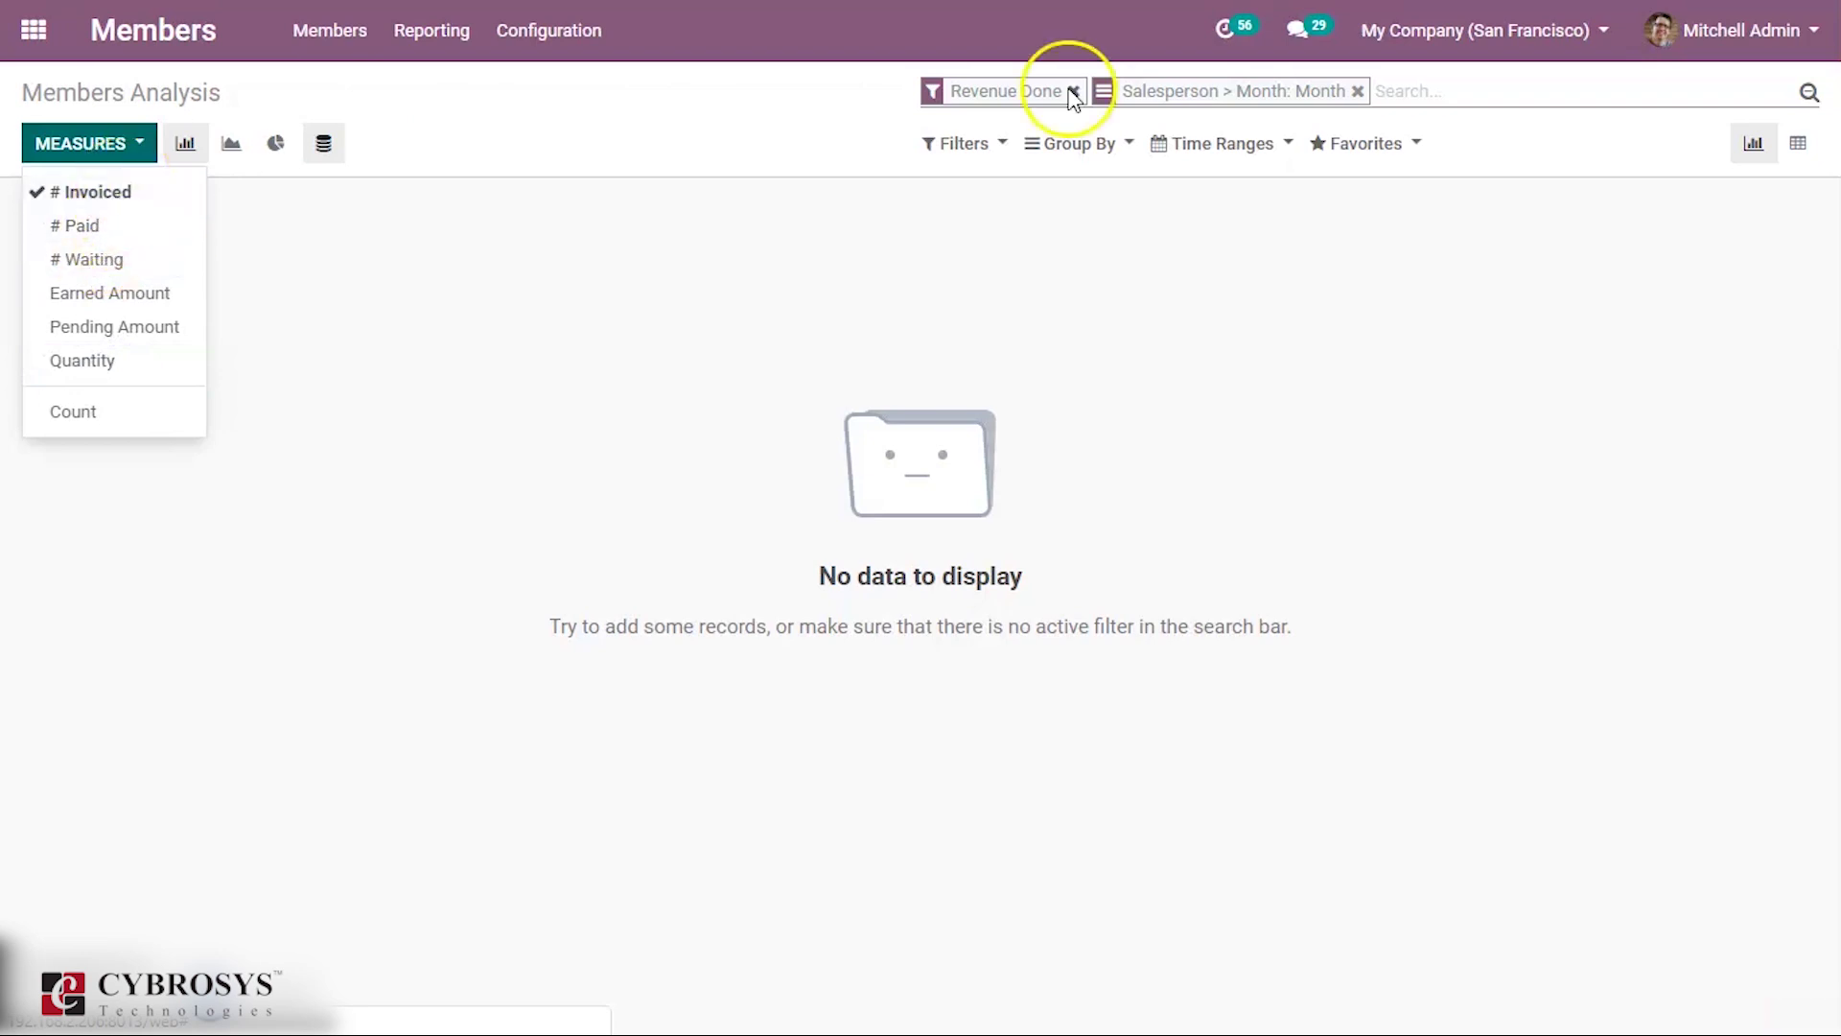
{"action": "left_click", "coordinate": [1798, 146]}
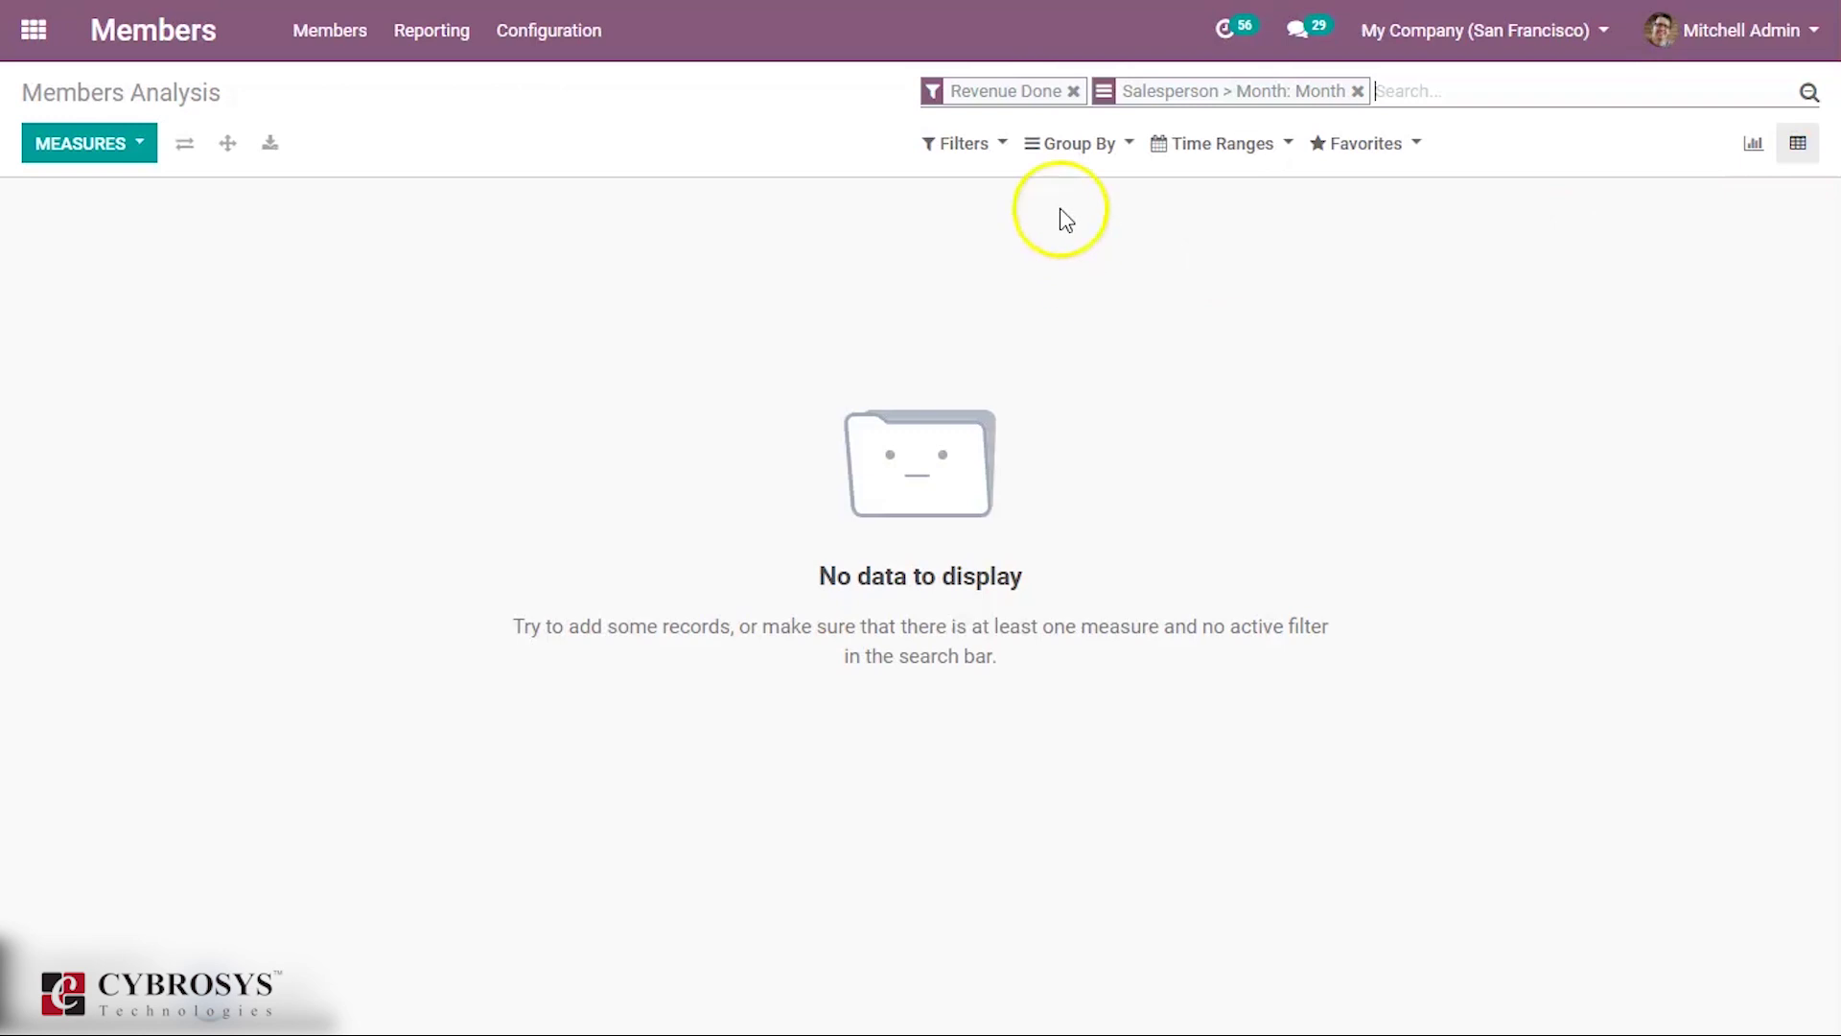